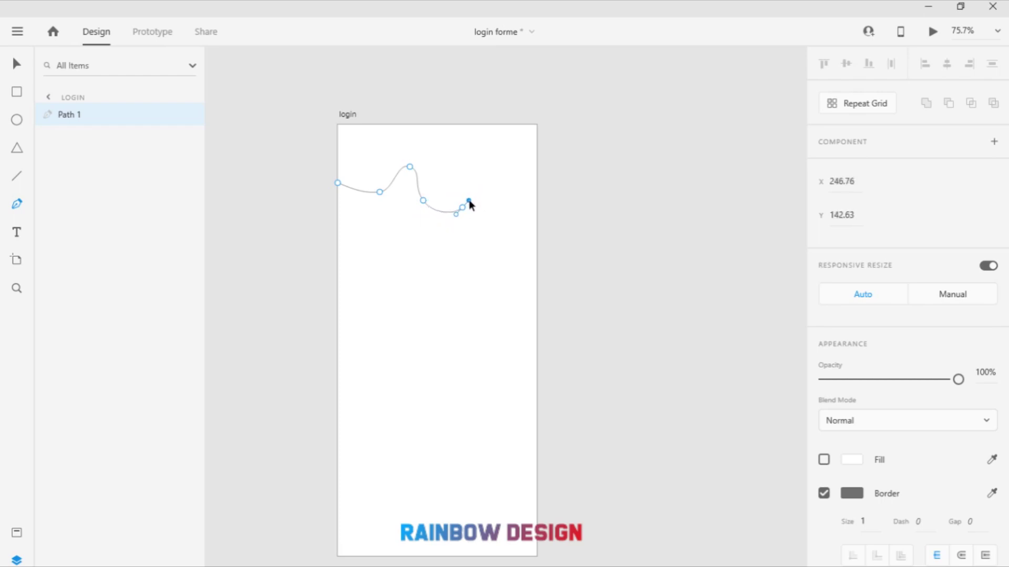
left_click_drag(481, 238, 508, 235)
key("ctrl+z")
key("ctrl+z")
left_click(453, 239)
key("ctrl+z")
key("ctrl+z")
Continue the wavy Pen path with curved peaks and drips until it reaches the artboard's right edge
left_click_drag(458, 183, 478, 161)
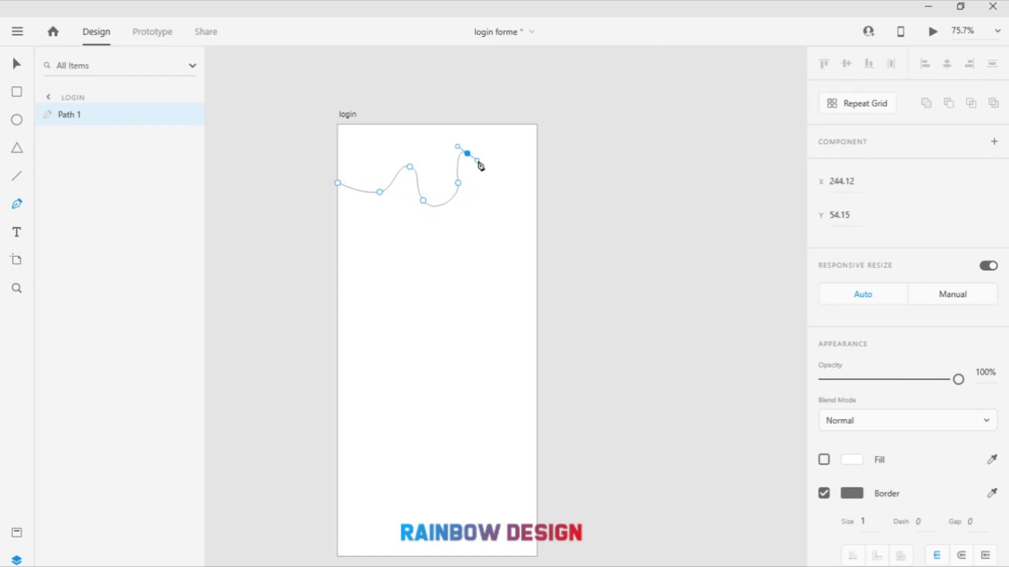
left_click_drag(473, 217, 488, 229)
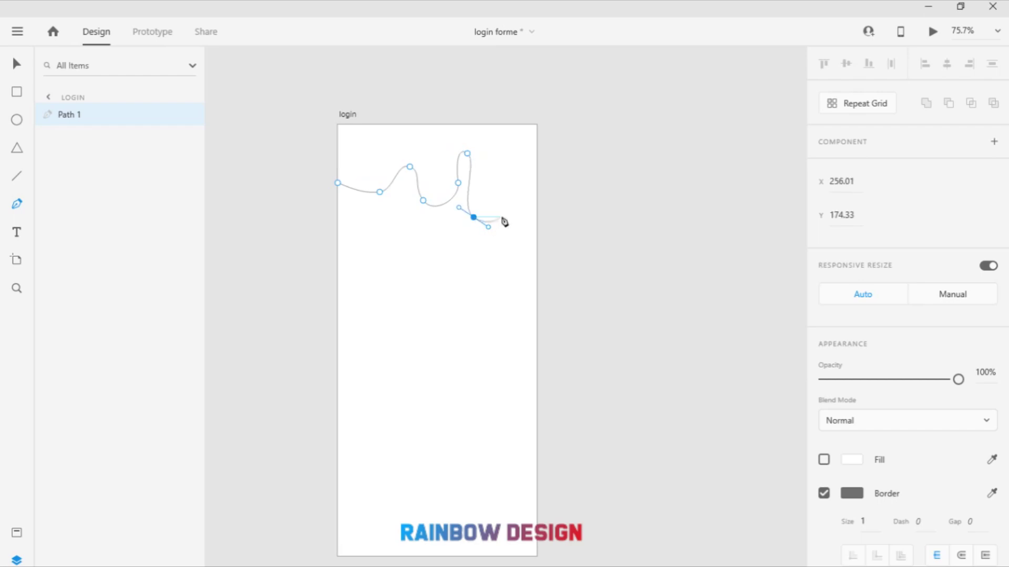
left_click_drag(497, 185, 502, 174)
mouse_move(511, 217)
left_mouse_down()
mouse_move(519, 230)
mouse_move(536, 223)
left_mouse_up()
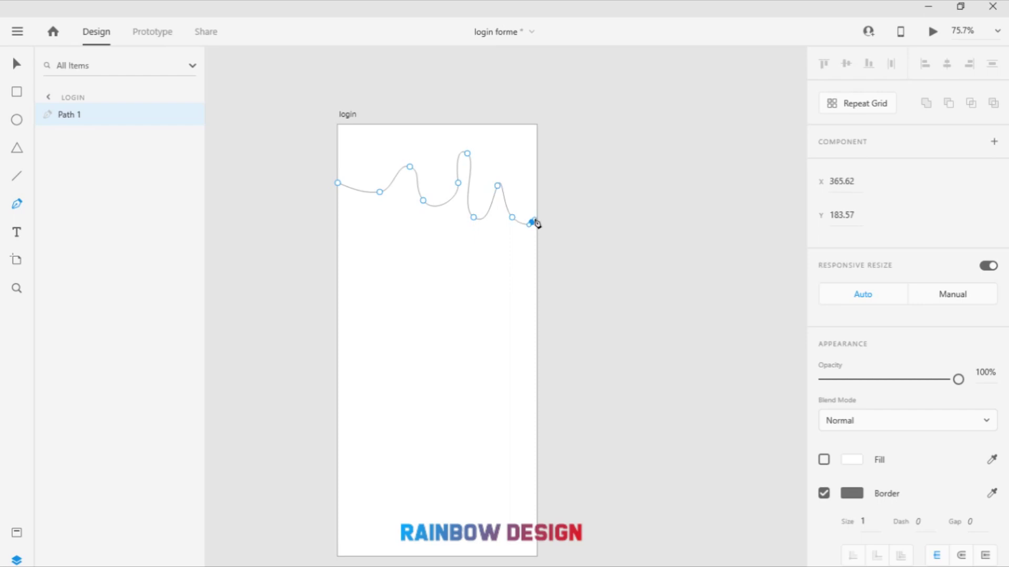
left_click_drag(539, 185, 541, 180)
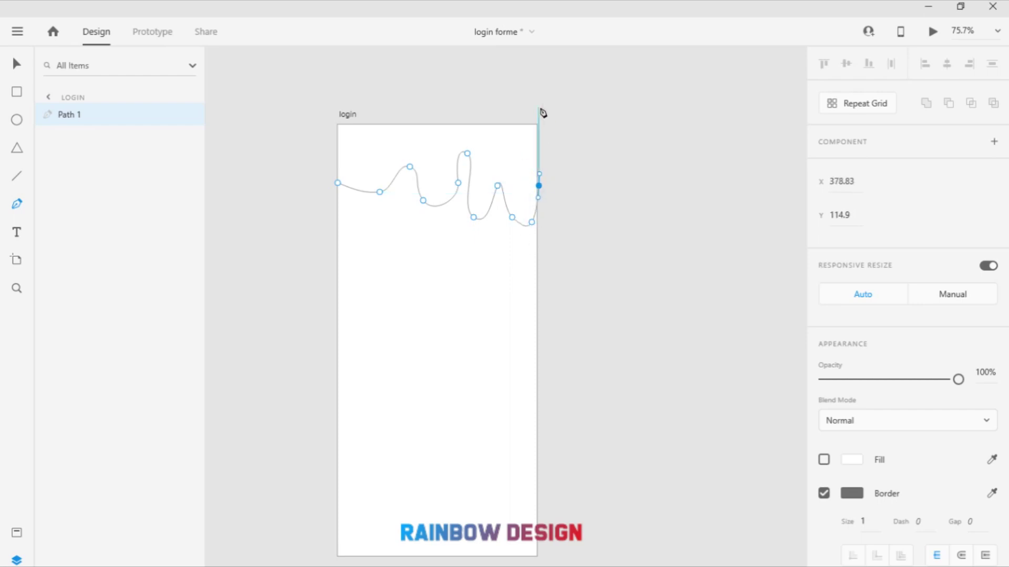
Close the wave path with points outside the artboard's top and left edges, ending at its starting point
left_click(545, 107)
left_click(366, 103)
left_click(303, 145)
left_click(337, 183)
left_click(421, 147)
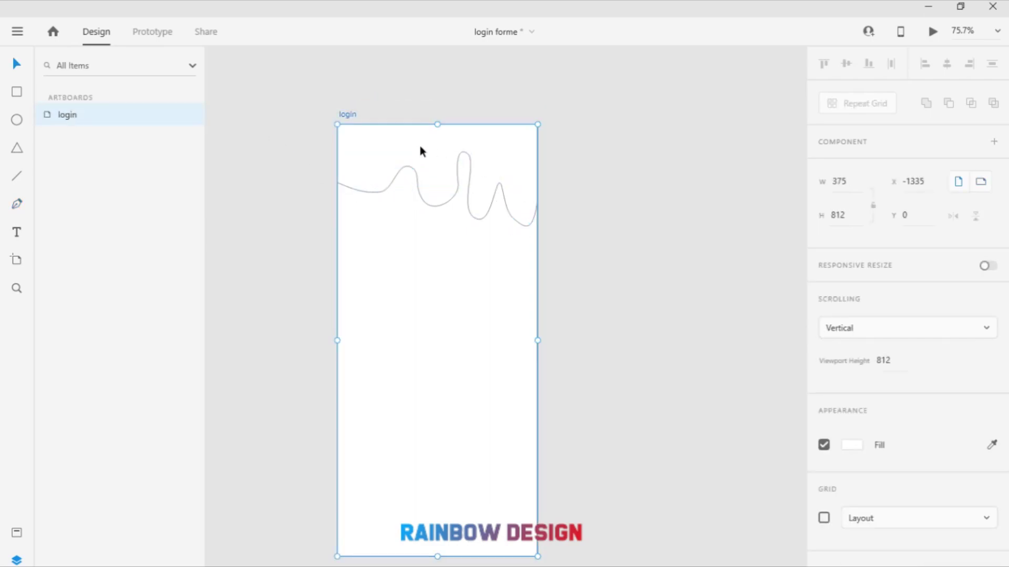
key("Escape")
Rotate the closed wave path to -3° and enlarge it slightly so it still spans the artboard's width
left_click(411, 167)
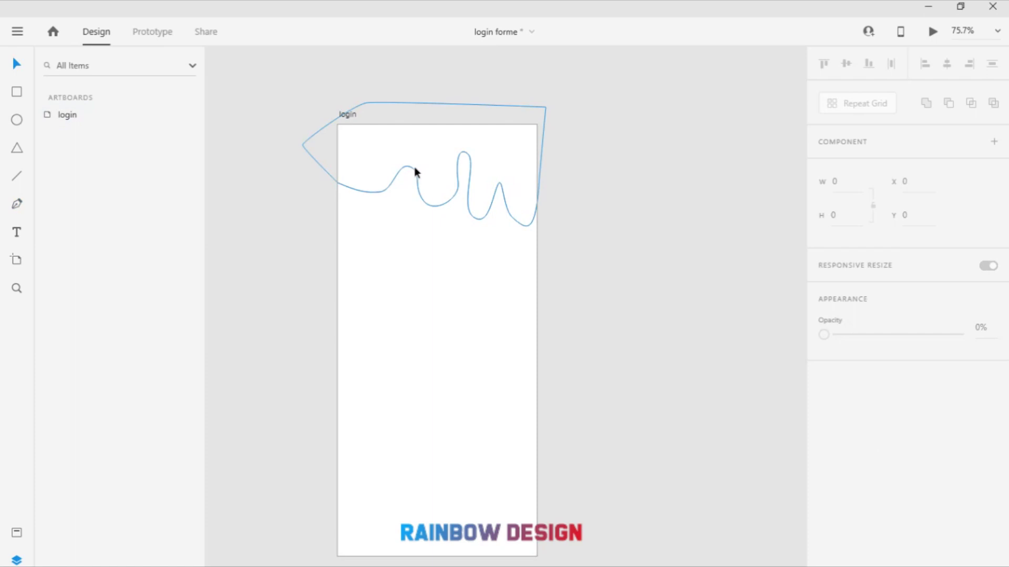
left_click(414, 167)
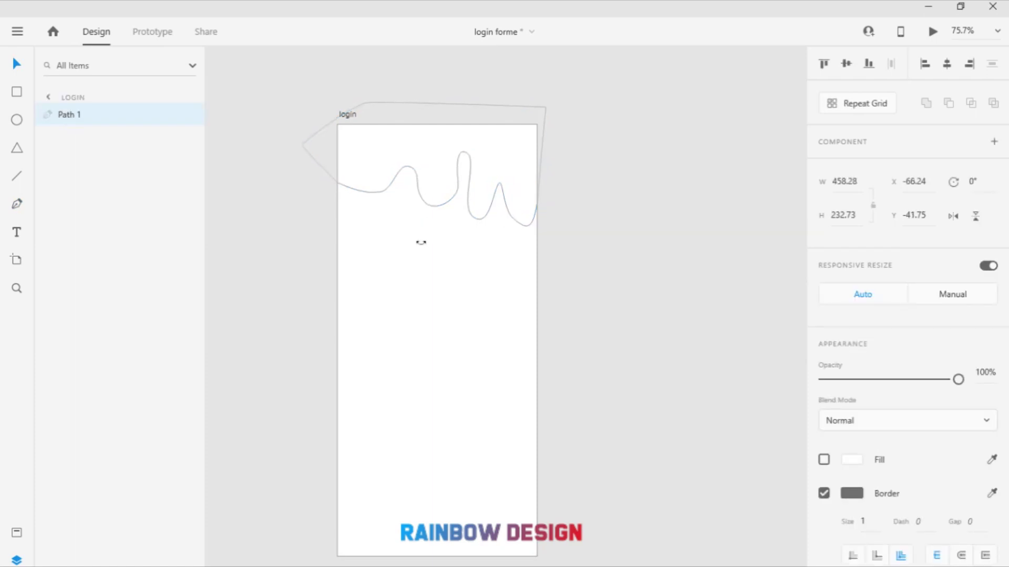
left_click_drag(421, 242, 426, 241)
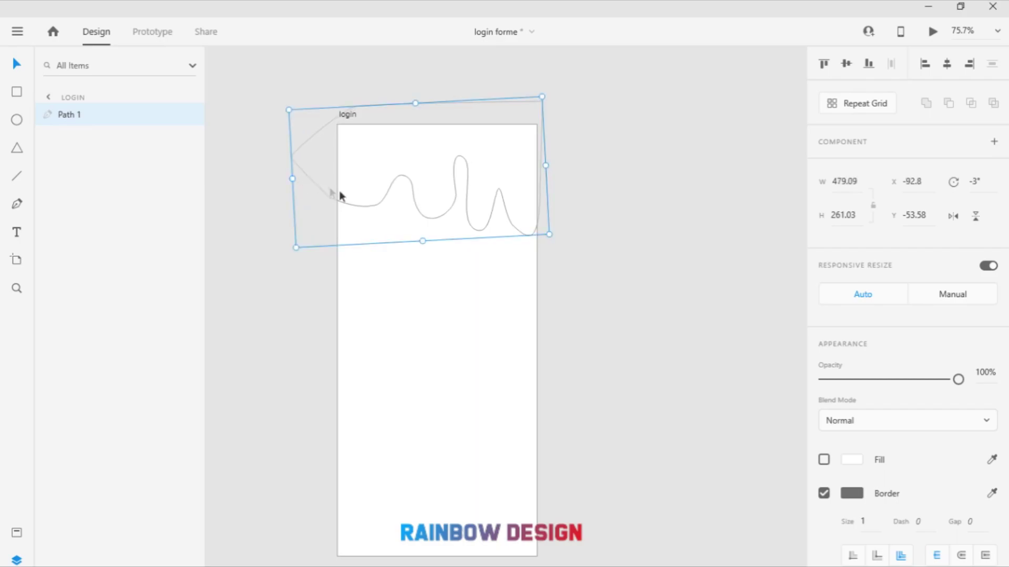
Reshape the wave by moving its anchor points along the lower edge to form rounder, more uneven drips
left_click(362, 195)
double_click(360, 206)
left_click_drag(354, 207, 441, 193)
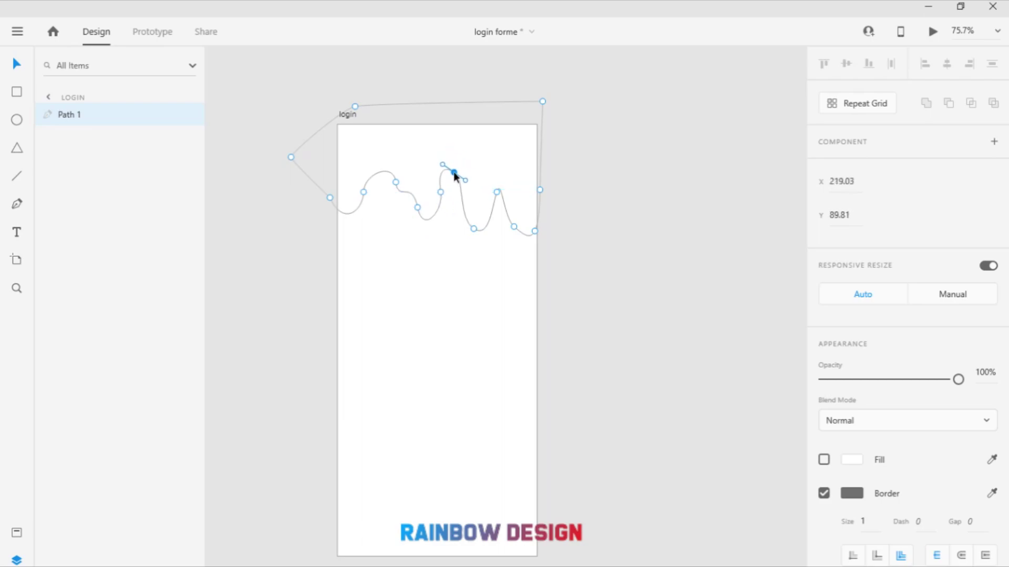
left_click_drag(497, 193, 483, 195)
mouse_move(494, 177)
left_mouse_down()
mouse_move(504, 180)
mouse_move(493, 178)
left_mouse_up()
left_click(474, 229)
left_click_drag(474, 229, 463, 228)
left_click(615, 248)
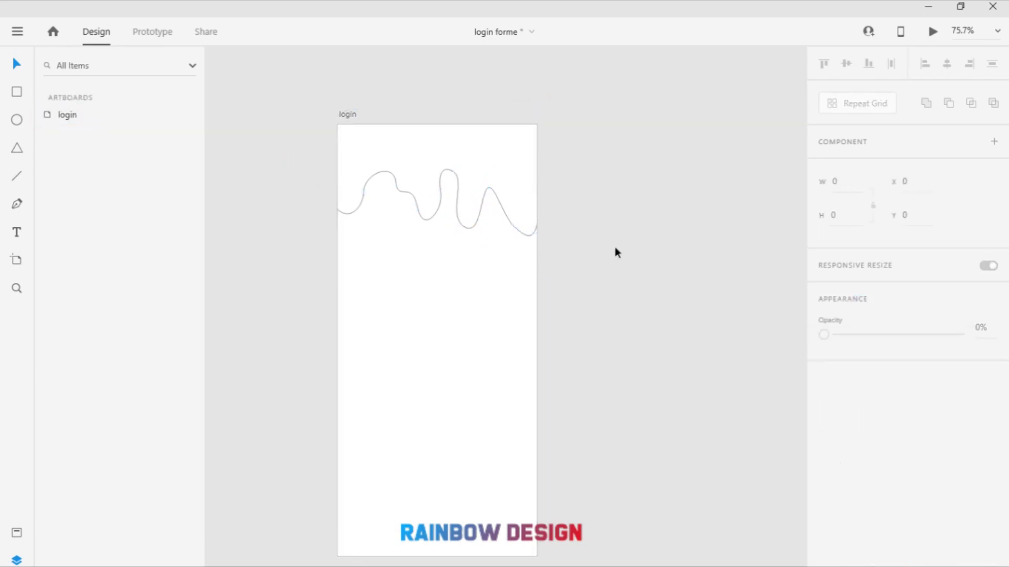
Turn on a white fill for the closed wave path
left_click(480, 200)
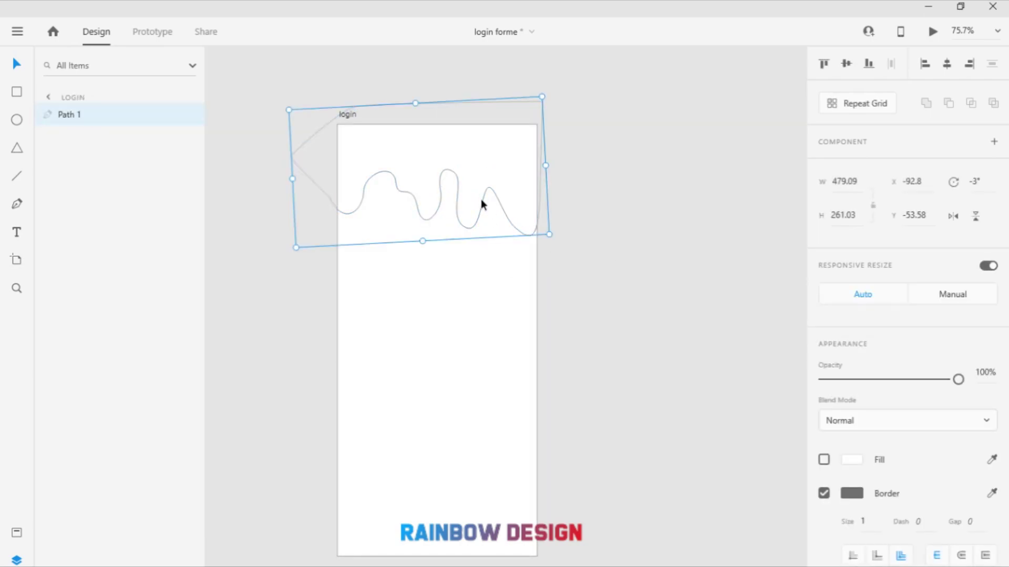
left_click(823, 460)
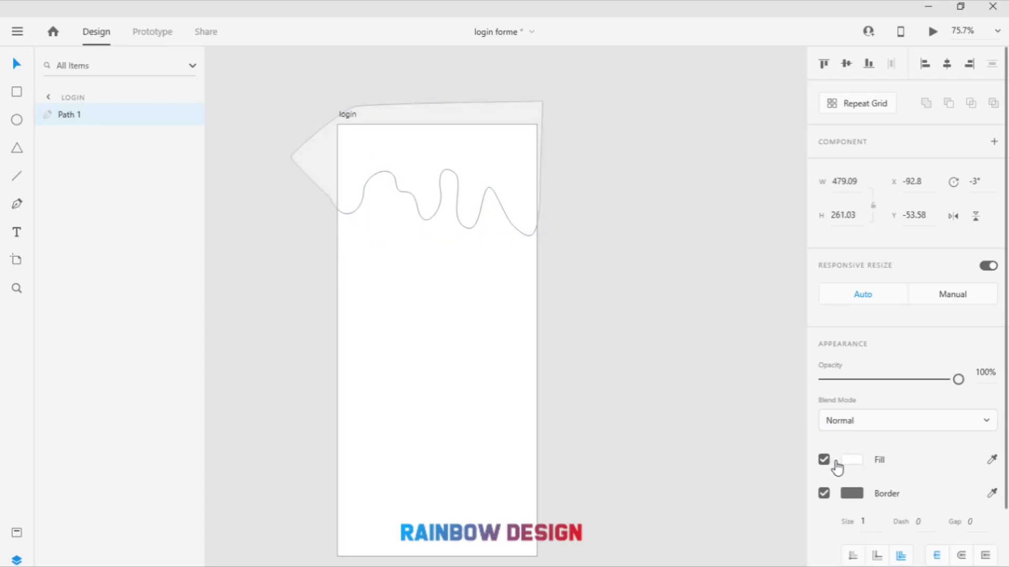
left_click(584, 334)
Give the login artboard a linear gradient fill with the top color stop set to cyan #00FFFF
left_click(459, 366)
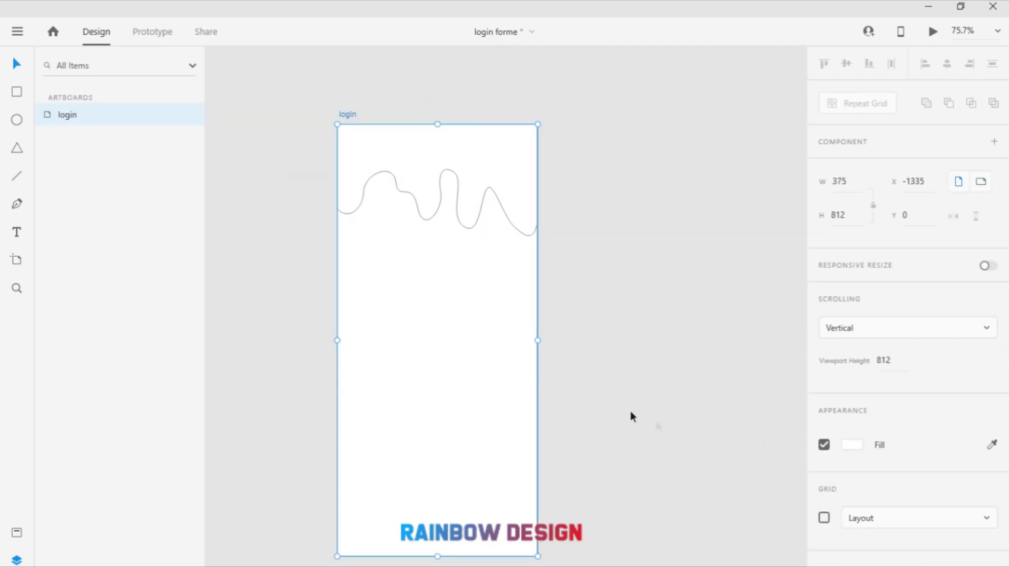
left_click(852, 447)
left_click(698, 343)
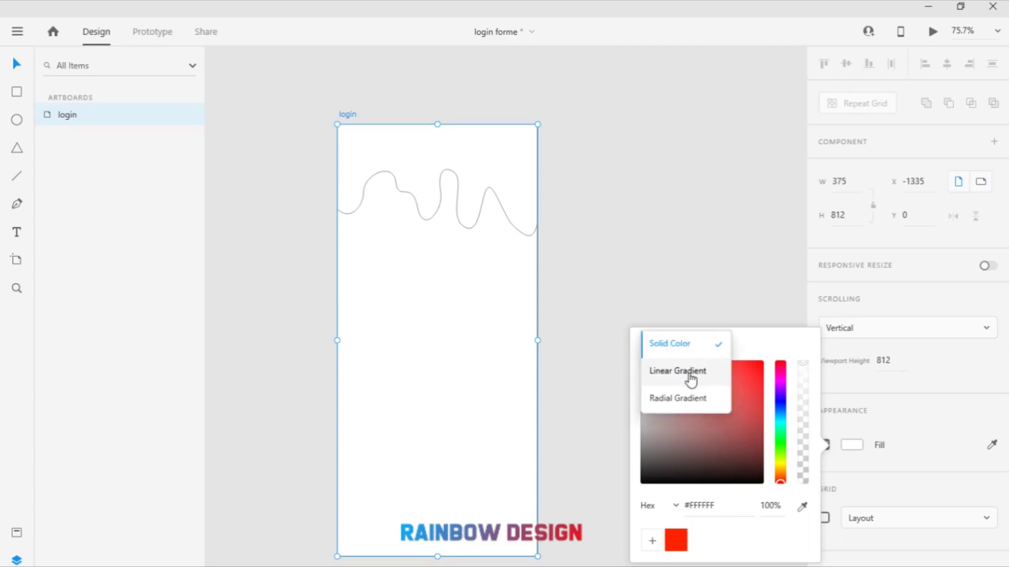
left_click(691, 374)
left_click(716, 342)
left_click(714, 339)
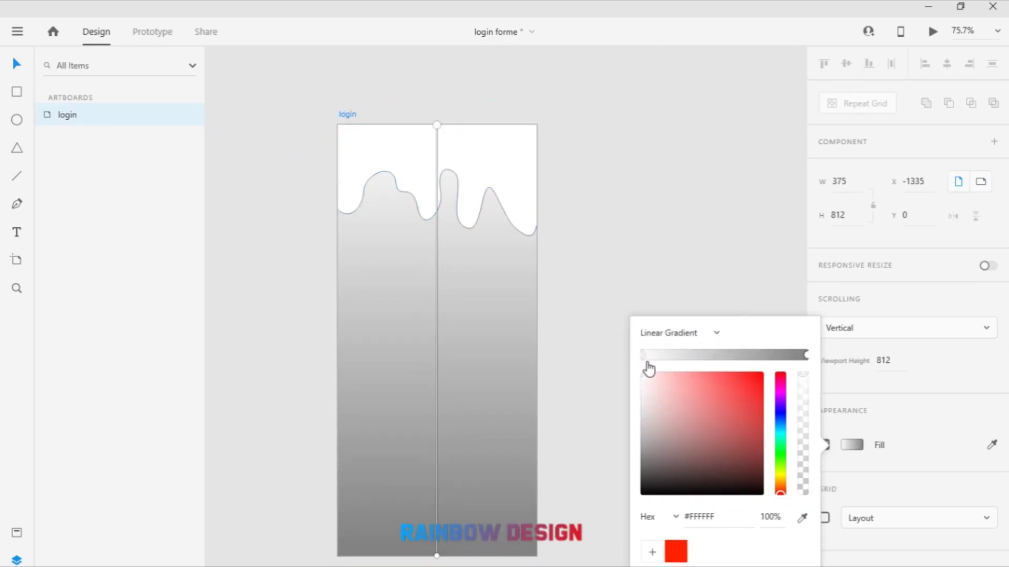
left_click_drag(780, 451, 765, 360)
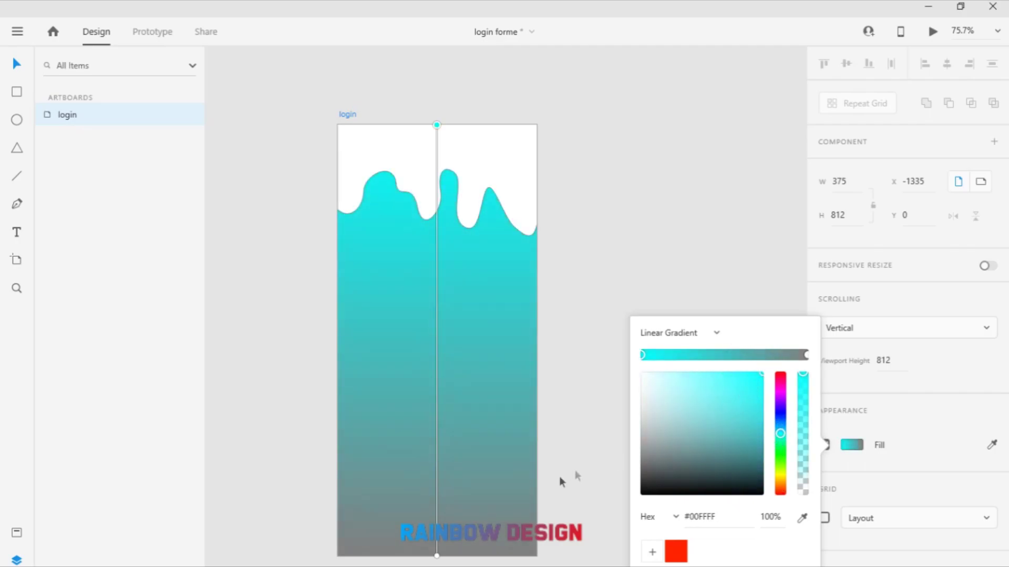
Set the bottom color stop of the artboard's gradient to dark blue #045CBF
left_click(437, 557)
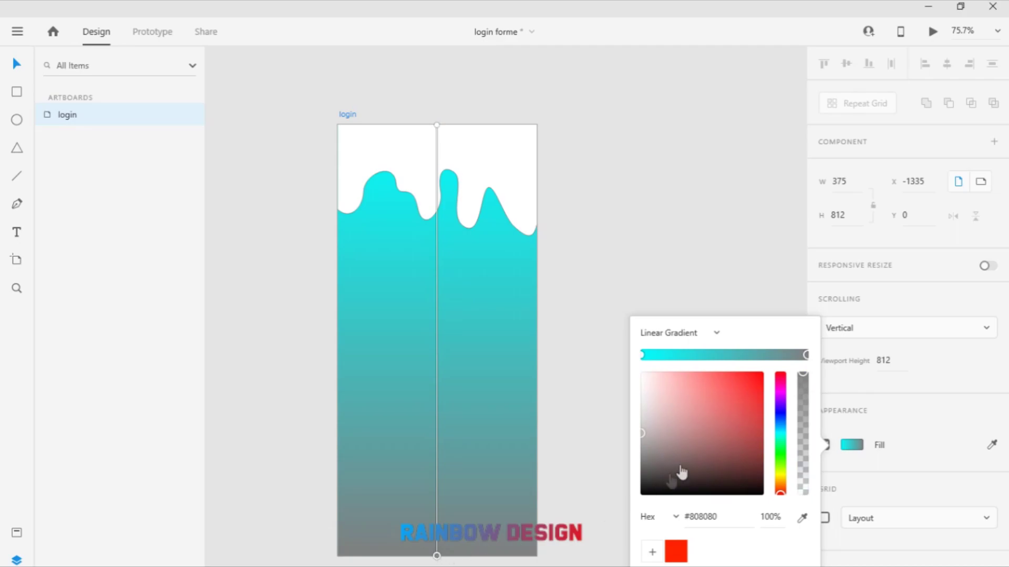
left_click(781, 429)
left_click_drag(784, 436, 781, 431)
left_click(737, 372)
left_click_drag(736, 373, 761, 404)
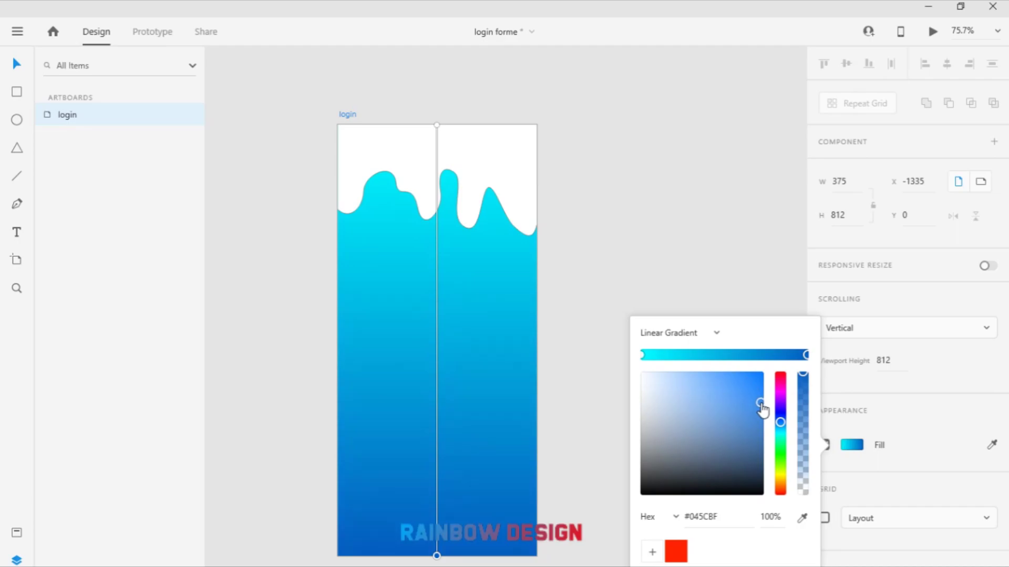
left_click(661, 300)
Add a drop shadow to the white wave shape and remove its border
left_click(535, 211)
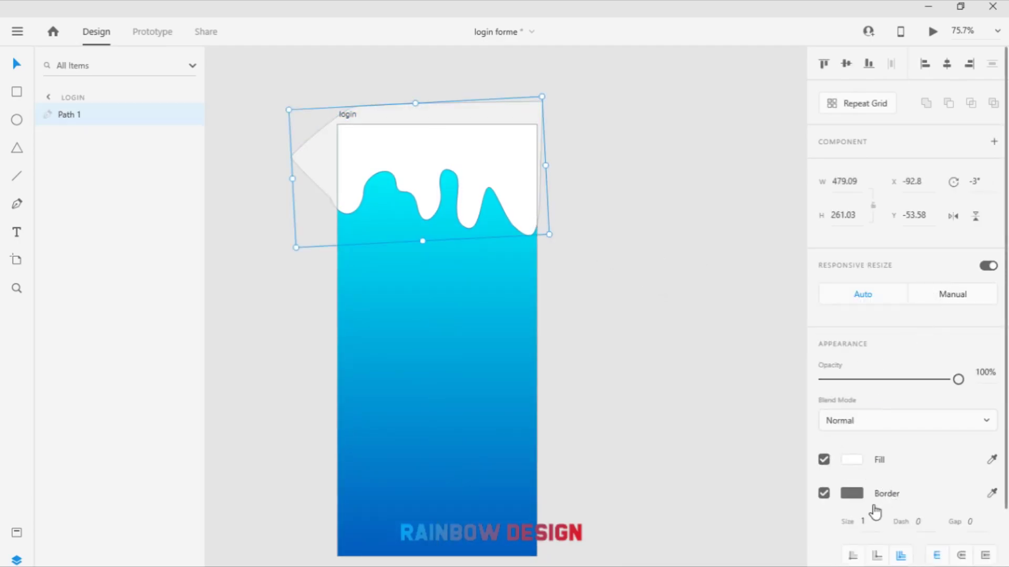
scroll(920, 530, "down", 2)
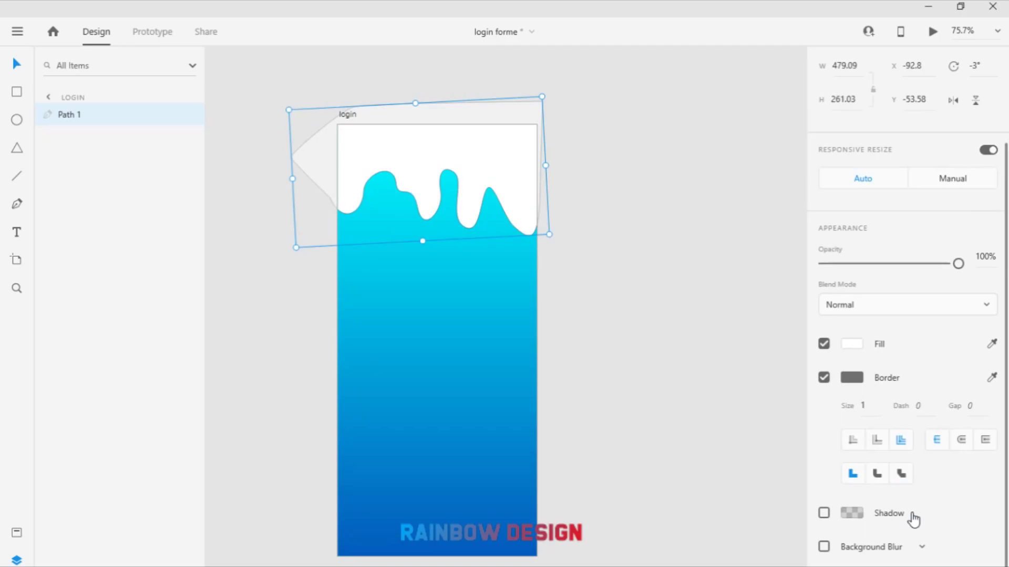
left_click(824, 513)
left_click(592, 286)
left_click(499, 169)
type("0")
key("Return")
left_click(687, 305)
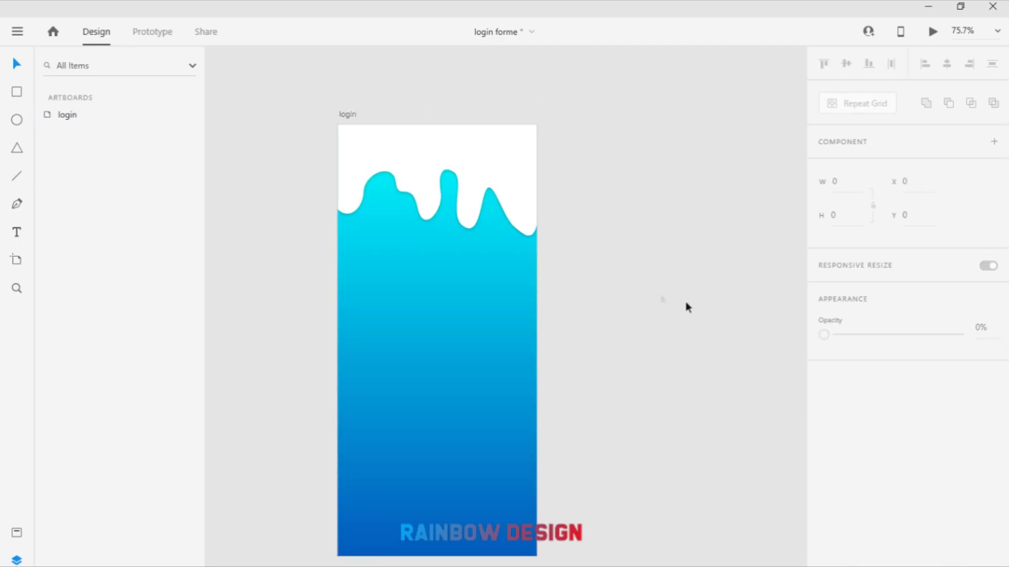
Duplicate the wave shape straight downward to Y 12.42 and place the copy behind the original in the layer order
left_click(515, 180)
left_click_drag(515, 180, 513, 213)
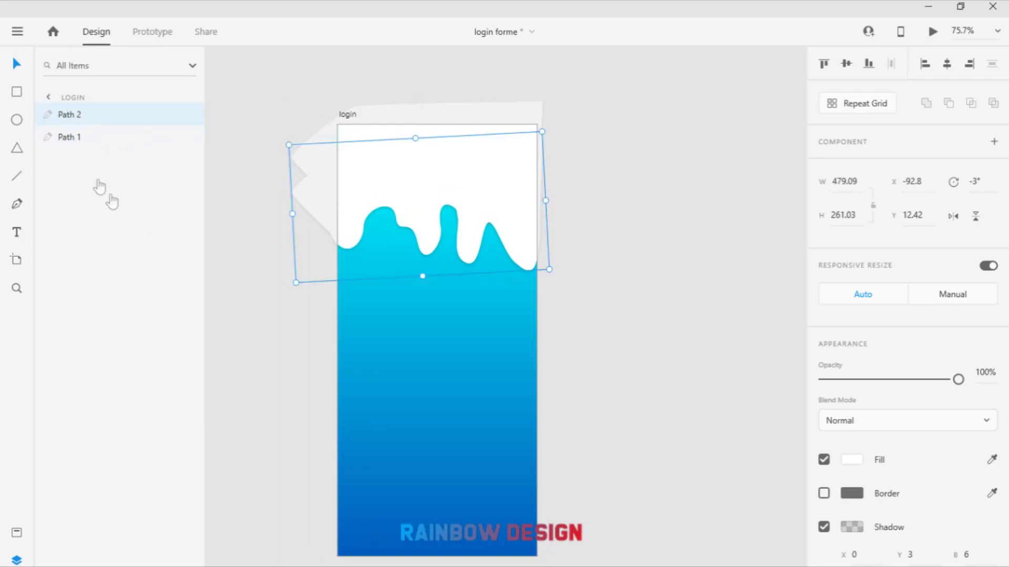
left_click_drag(76, 121, 83, 150)
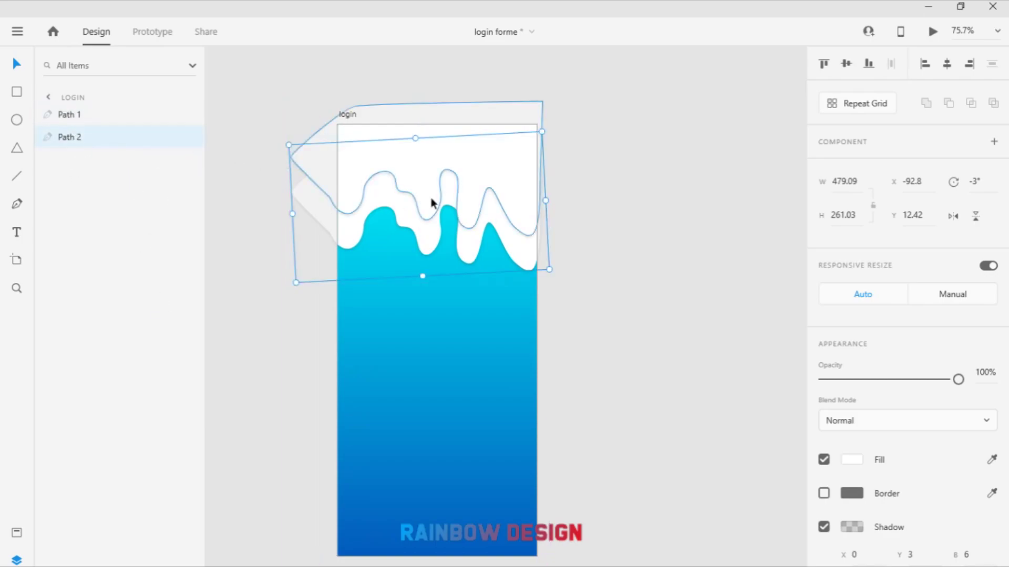
left_click(644, 187)
Move the rear wave copy up until only a narrow rim of it shows below the front wave
left_click(508, 245)
left_click_drag(509, 244, 511, 219)
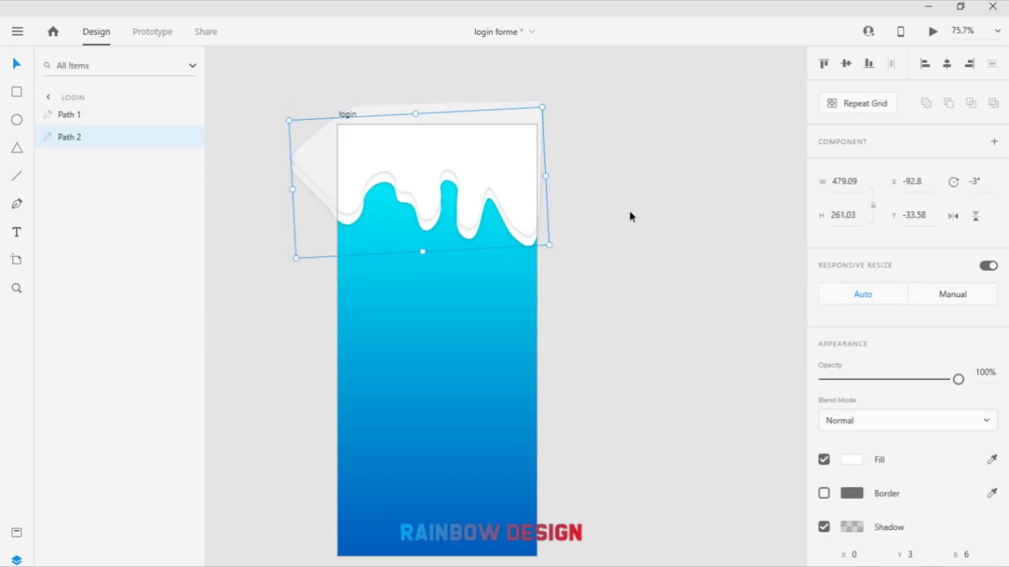
left_click(579, 294)
left_click(518, 233)
mouse_move(547, 241)
left_mouse_down()
mouse_move(547, 233)
mouse_move(549, 241)
left_mouse_up()
left_click_drag(381, 180, 384, 188)
left_click(426, 252)
left_click(592, 313)
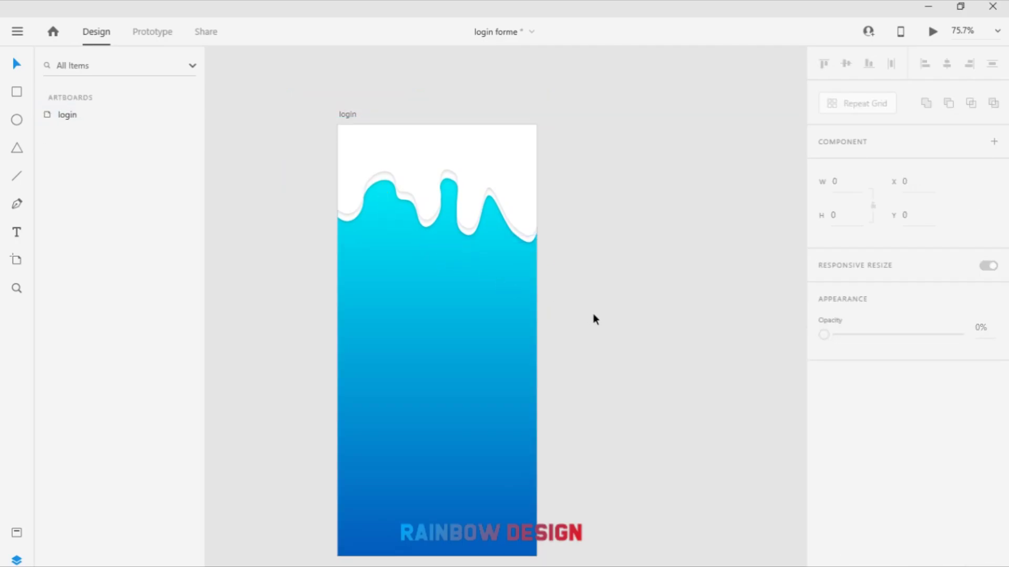
Nudge the front wave shape up and left to X -104.8, Y -71.58
left_click(452, 170)
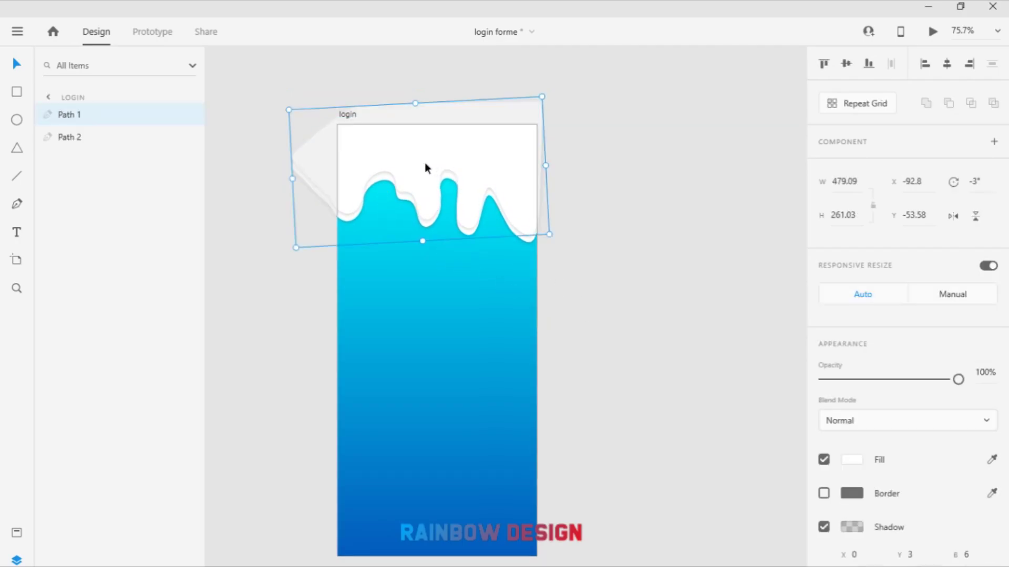
key("Up")
key("Up")
key("Up")
key("Up")
key("Up")
key("Up")
key("Up")
key("Up")
key("Up")
key("Up")
key("Up")
key("Up")
key("Up")
key("Up")
key("Up")
key("Up")
key("Up")
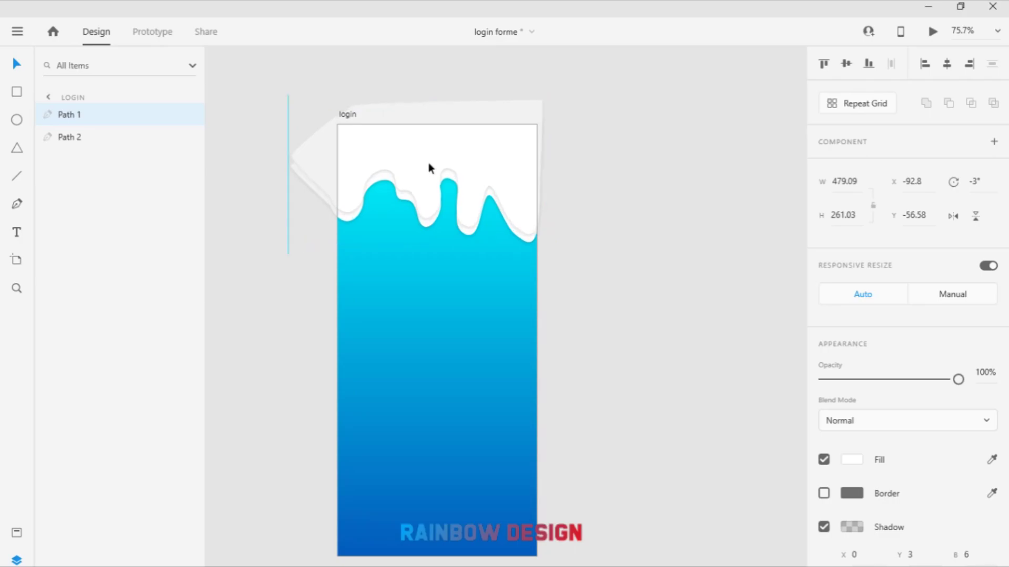
key("Up")
key("Left")
key("Left")
key("Left")
key("Left")
key("Left")
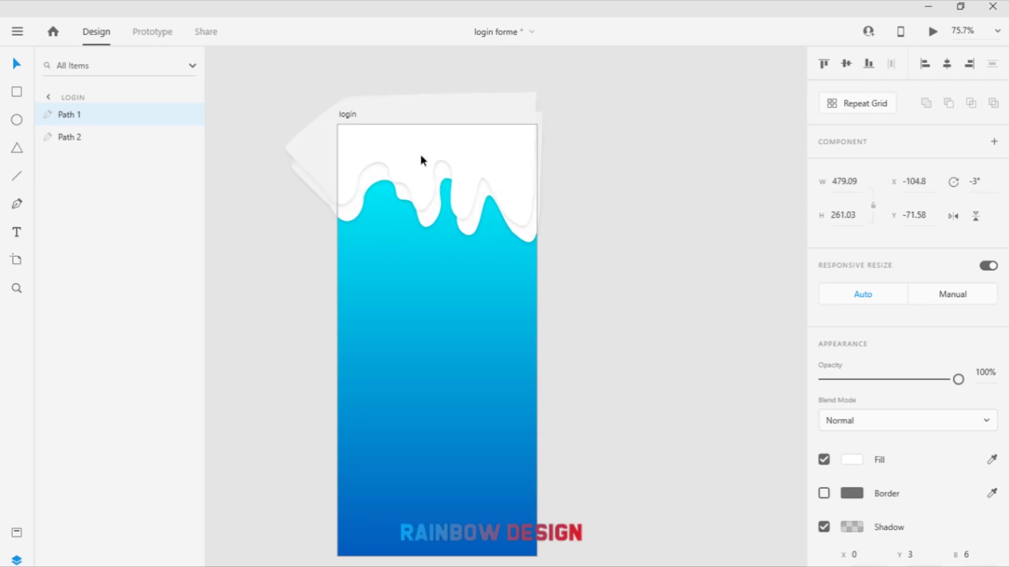
Reshape the front wave's rightmost peak by moving its anchor point slightly to the right
double_click(495, 170)
left_click(486, 180)
left_click(488, 181)
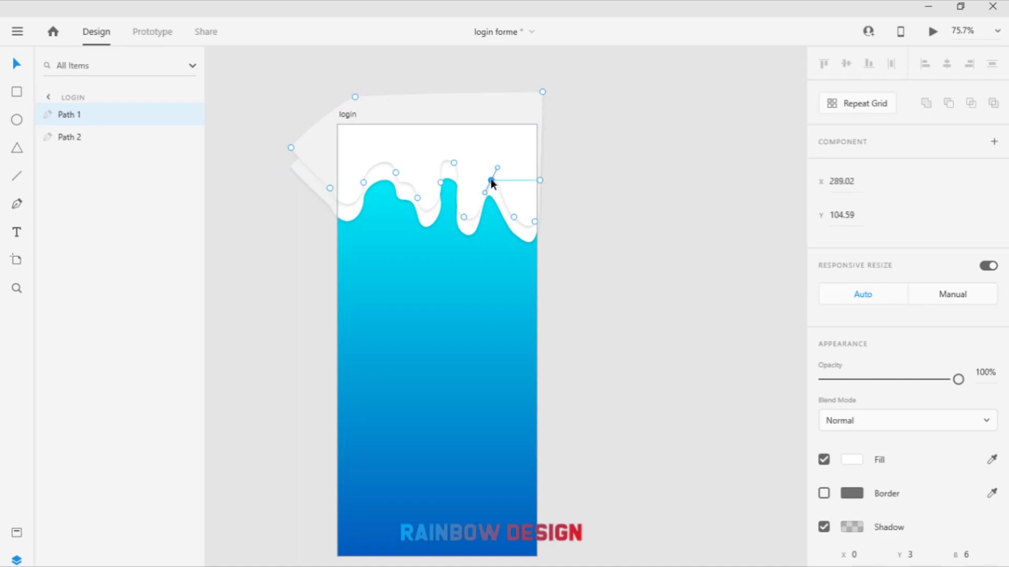
left_click_drag(490, 180, 507, 183)
left_click(607, 219)
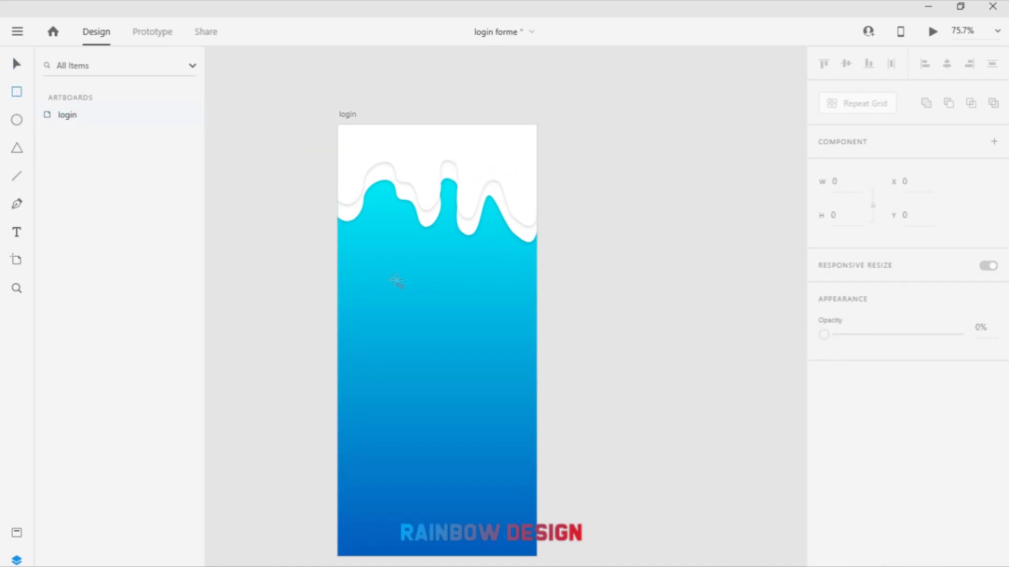
Draw a white rectangle about 313 by 58 below the waves and duplicate it into three evenly spaced stacked bars
mouse_move(356, 273)
left_mouse_down()
mouse_move(415, 333)
mouse_move(533, 328)
mouse_move(509, 313)
mouse_move(522, 304)
left_mouse_up()
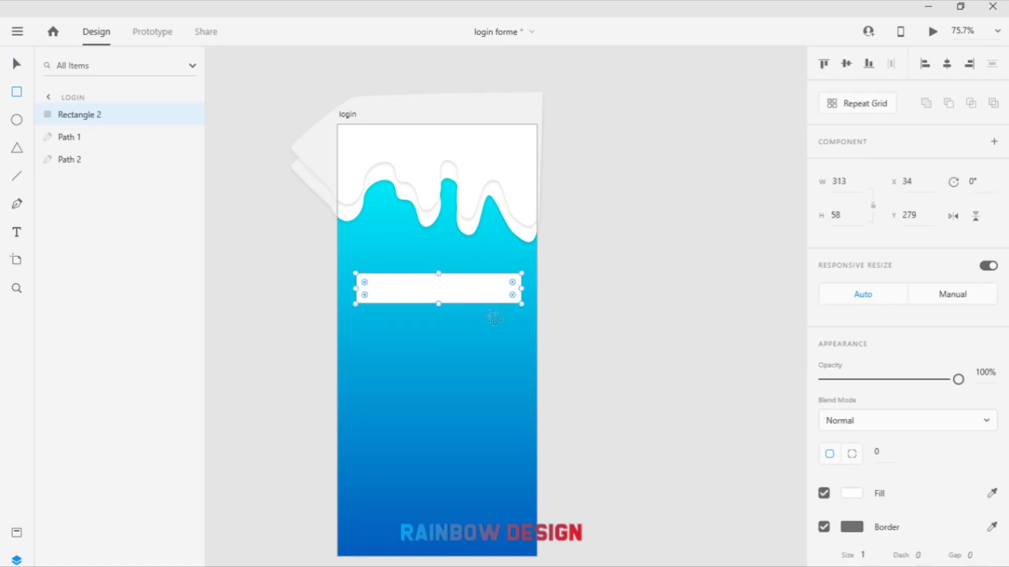
left_click(16, 64)
left_click_drag(404, 298, 415, 404, "alt")
mouse_move(421, 302)
left_mouse_down()
mouse_move(419, 353)
mouse_move(420, 314)
left_mouse_up()
left_click(431, 389)
left_click(500, 340)
Round the corners of the uppermost rectangle slightly
left_click(515, 302)
left_click_drag(513, 301, 518, 285)
left_click(584, 309)
Set the top-right and bottom-left corner radii of all three rectangles to 45
left_click_drag(478, 431, 345, 286)
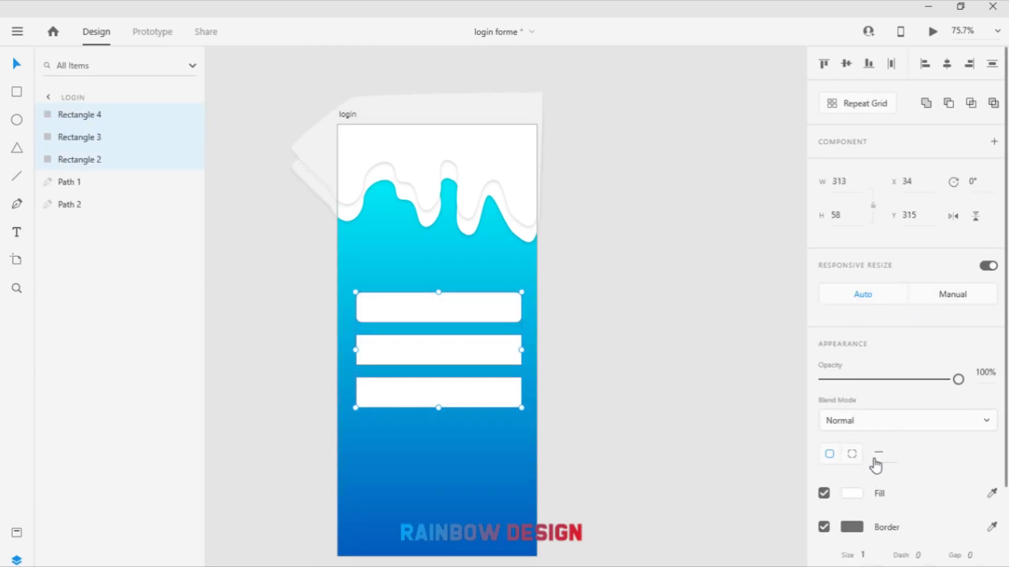
left_click(849, 455)
type("45")
left_click(980, 452)
type("45")
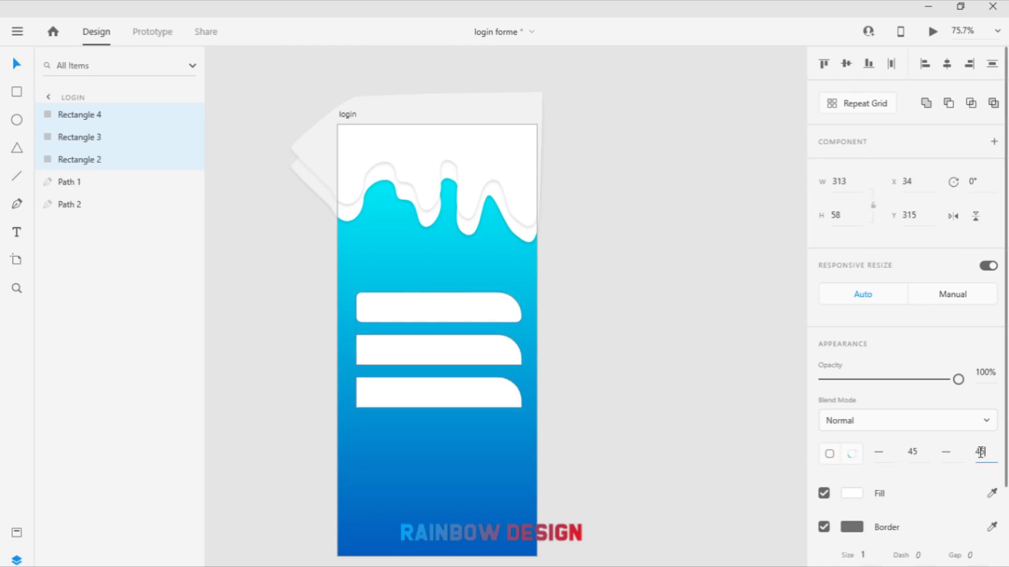
key("Return")
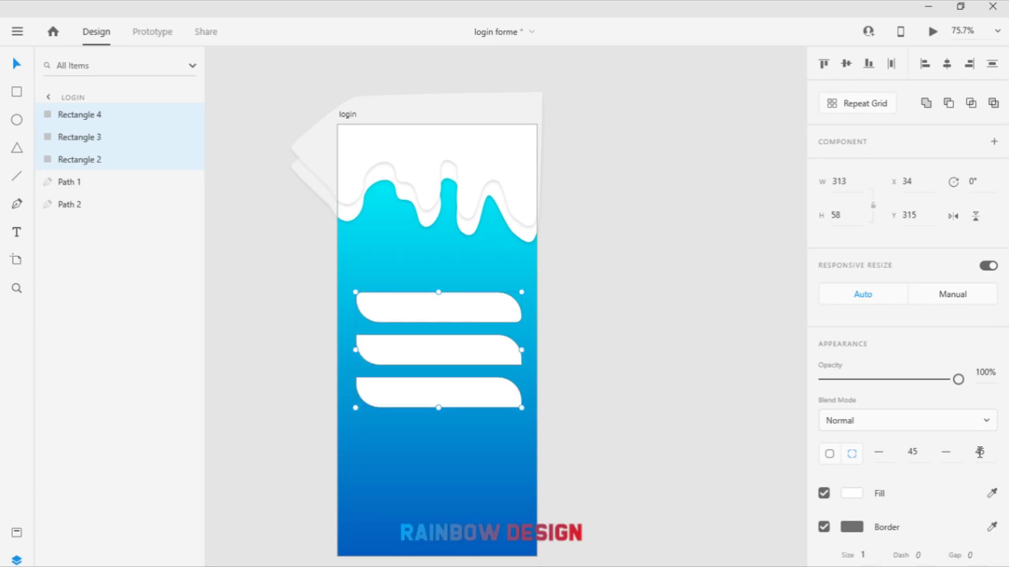
Try rounding only the top corners of all three rectangles with radius 45, setting the bottom-left corners to 0
left_click(913, 452)
type("0")
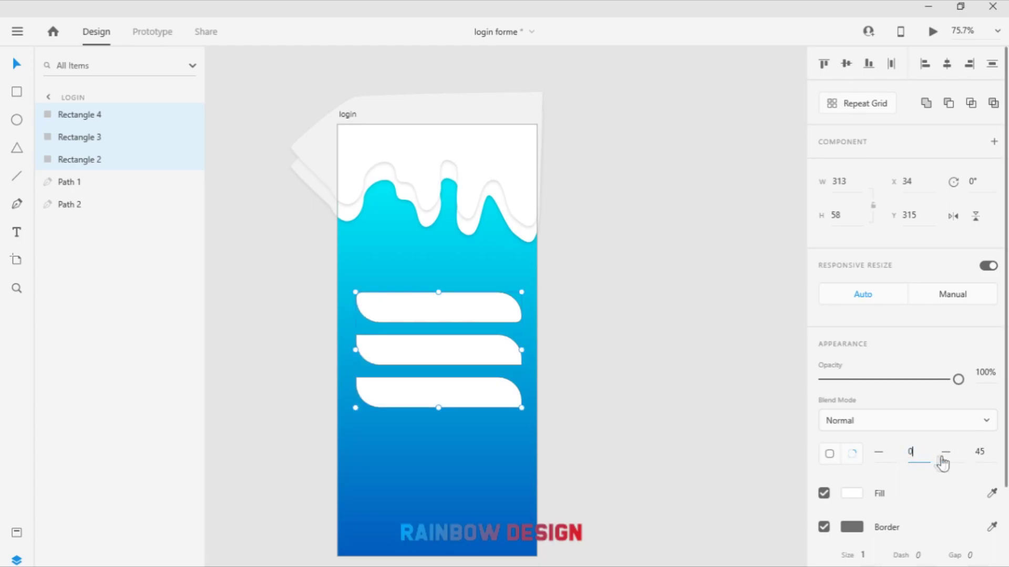
left_click(982, 453)
type("0")
left_click(880, 453)
type("45")
left_click(913, 453)
type("45")
key("Return")
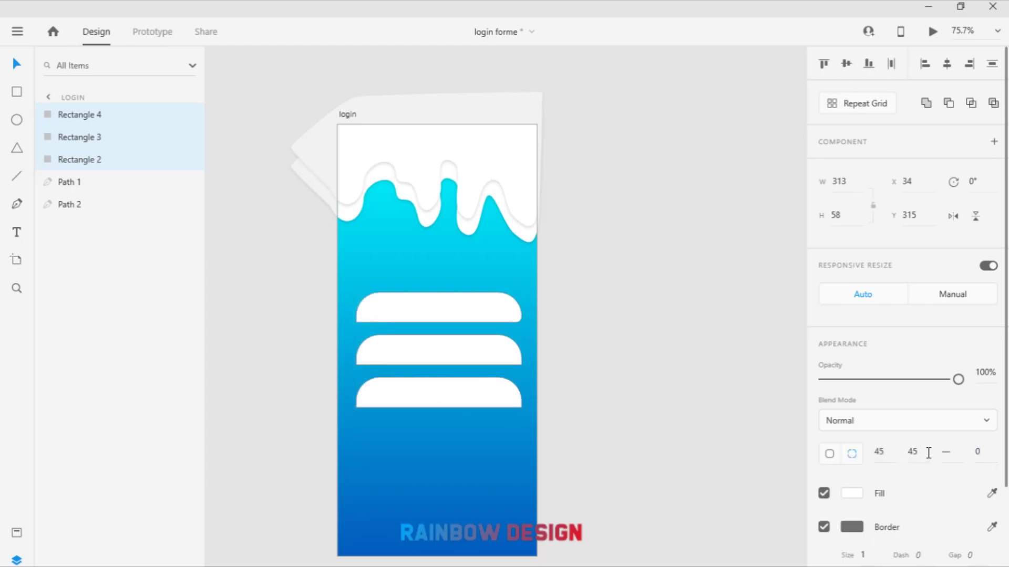
Try rounding only the bottom corners of all three rectangles with radius 45, setting the top corners to 0
left_click(877, 453)
type("0")
left_click(912, 453)
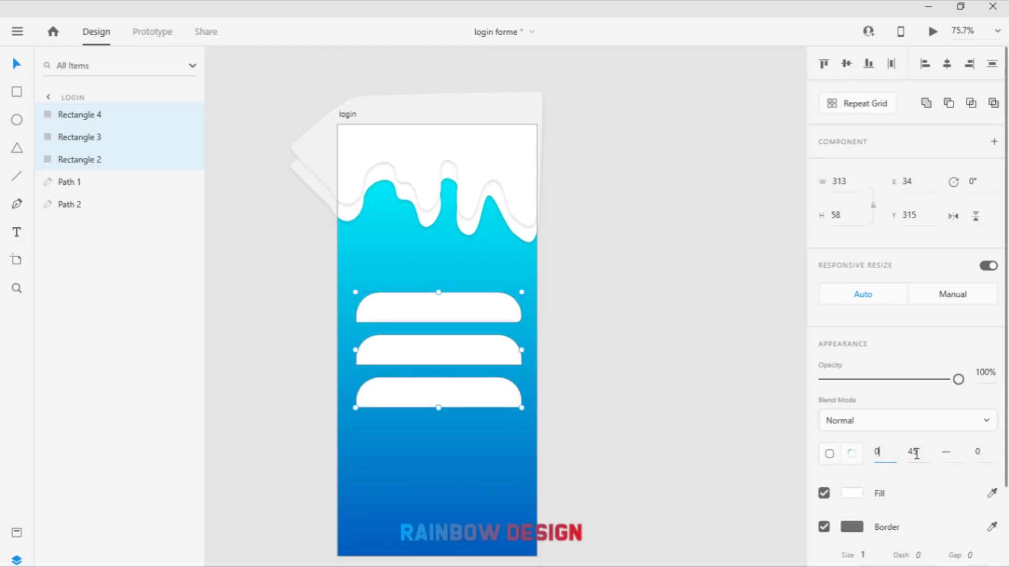
type("0")
left_click(940, 453)
type("45")
left_click(979, 452)
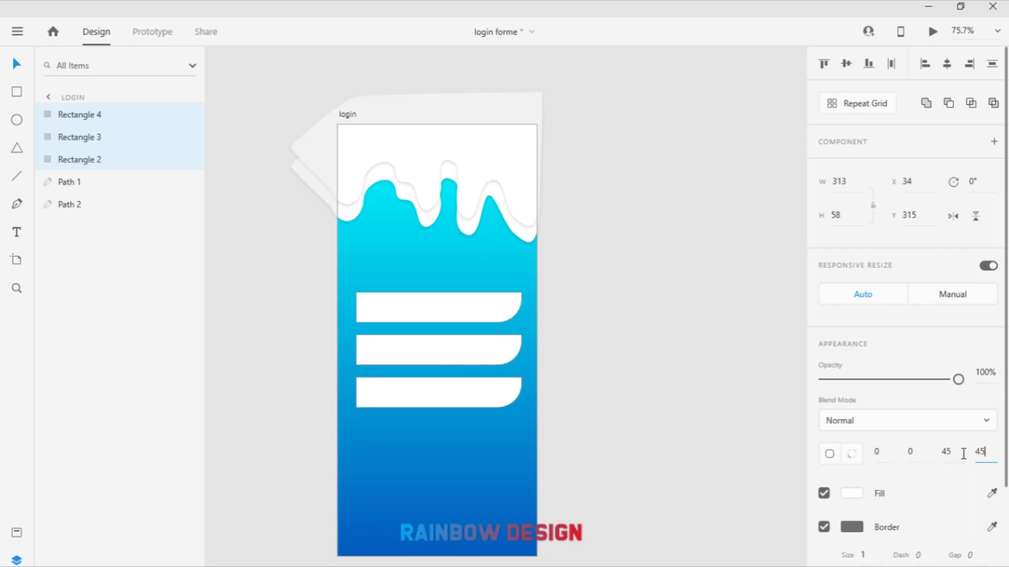
type("45")
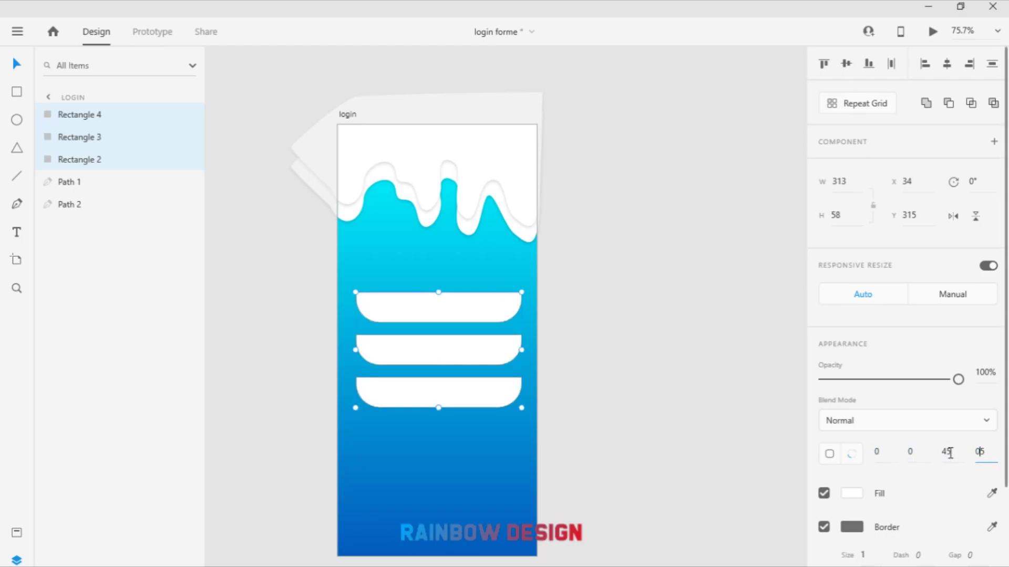
Reset the individual corner radii to 0 and apply a uniform corner radius of 30 to all three rectangles
key("Return")
double_click(944, 453)
type("0")
left_click(912, 453)
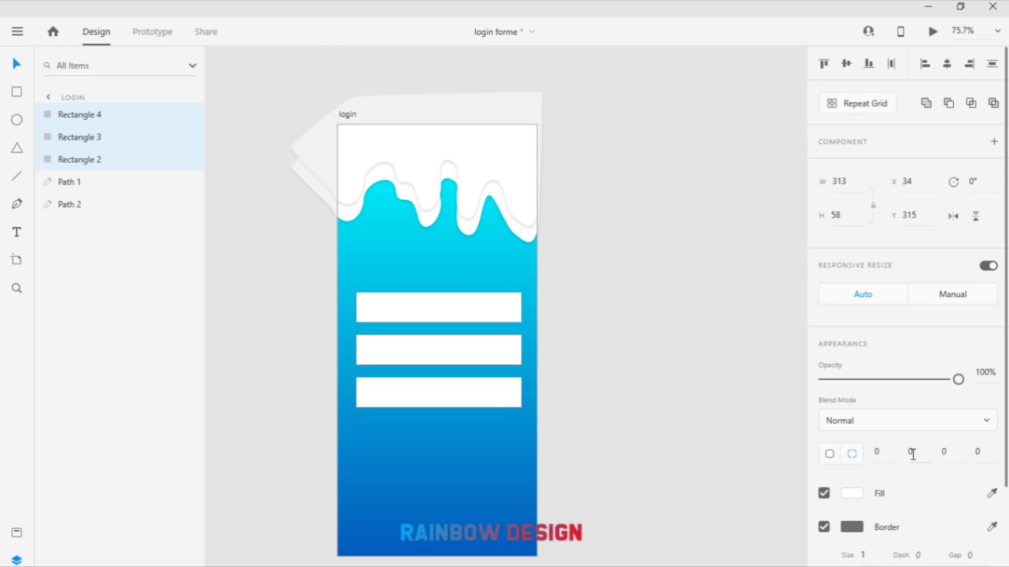
double_click(876, 453)
left_click(830, 455)
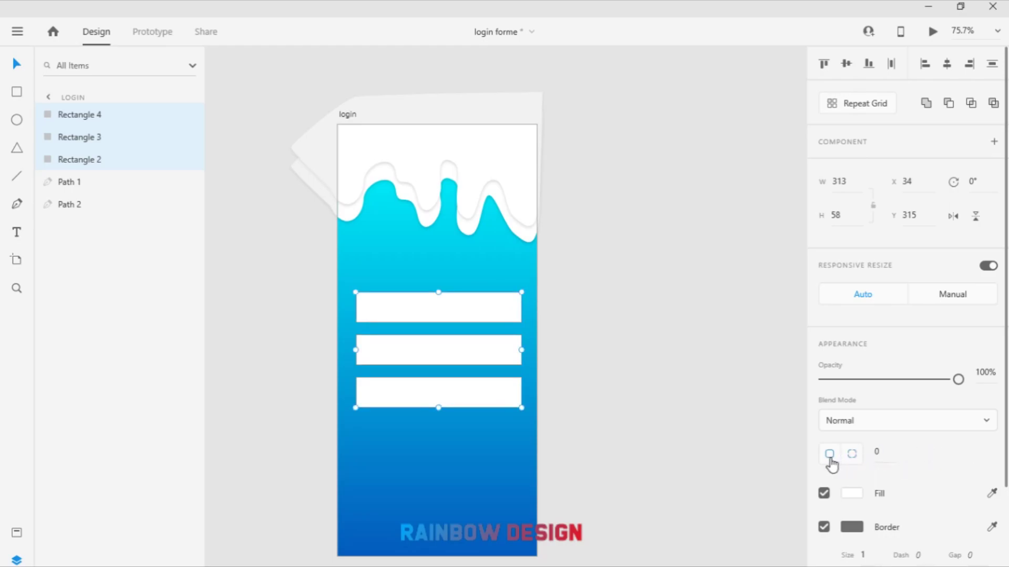
type("30")
key("Return")
left_click(578, 358)
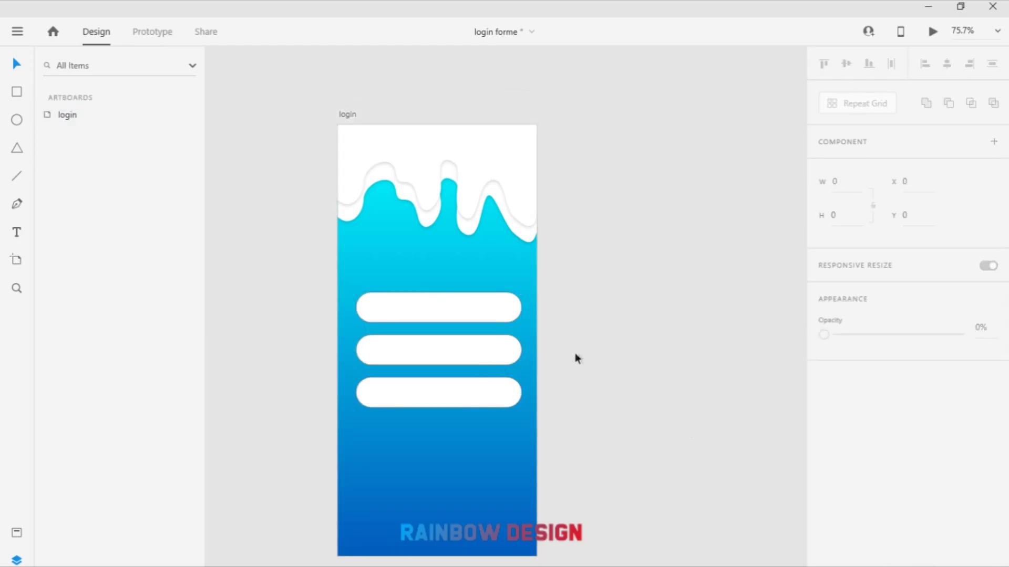
Add a drop shadow to all three rounded bars with a Y offset of 10 and a blur of 20
left_click(452, 317)
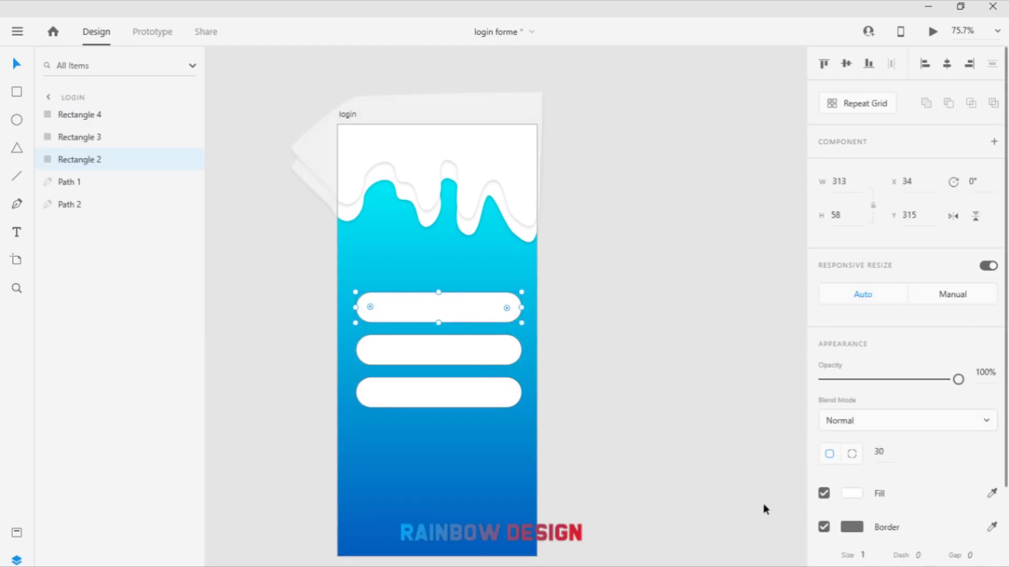
left_click_drag(482, 428, 376, 278)
scroll(856, 499, "down", 5)
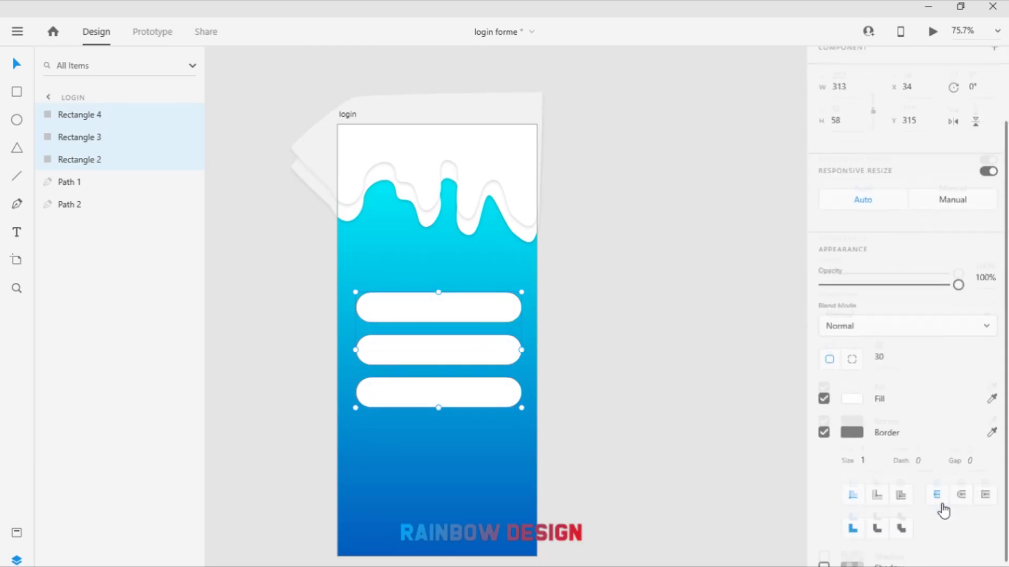
left_click(824, 513)
scroll(861, 531, "down", 1)
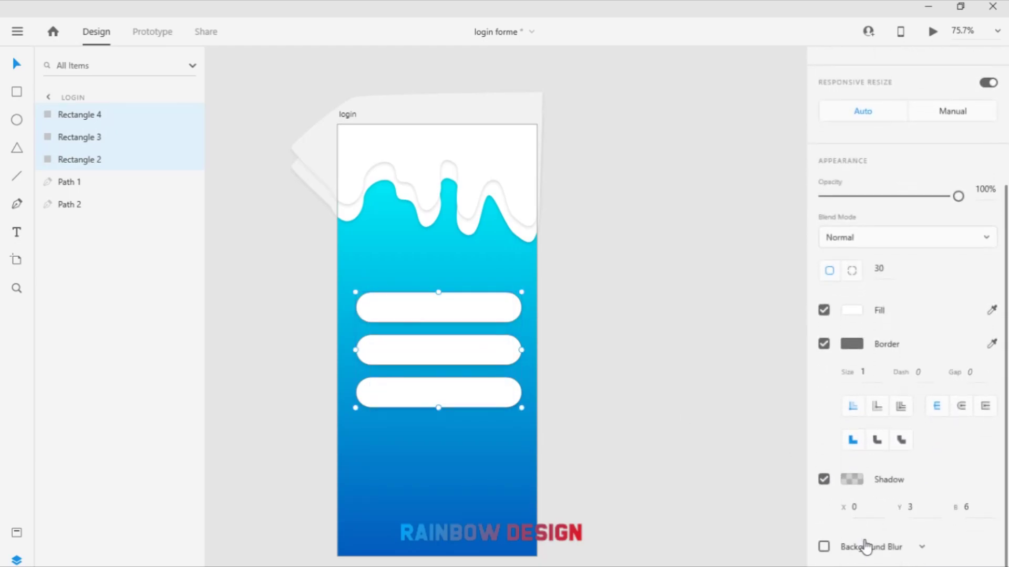
left_click(932, 510)
type("10")
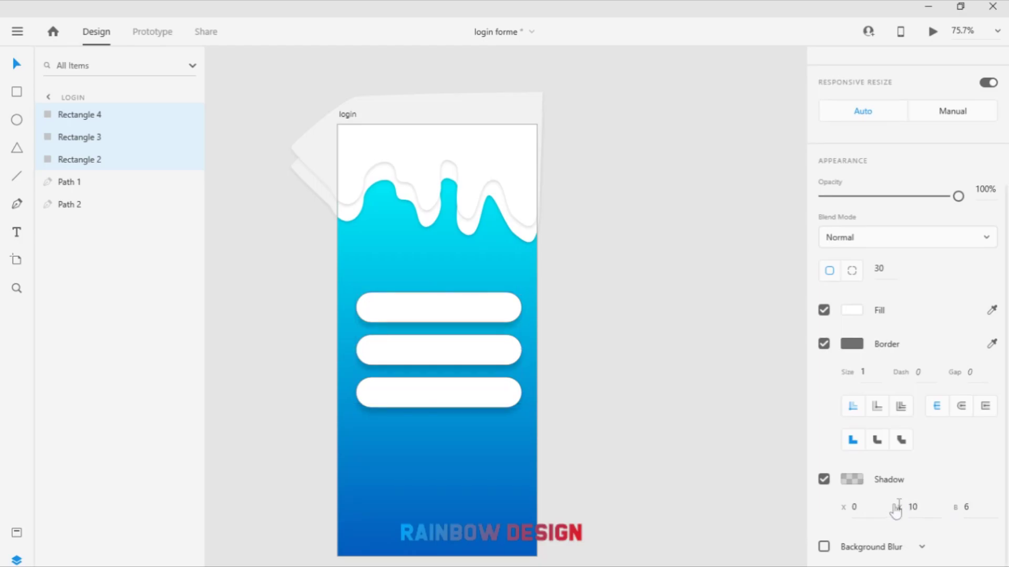
left_click(975, 509)
type("20")
key("Return")
left_click(683, 407)
Add the text label "username" inside the uppermost rounded bar
left_click(430, 318)
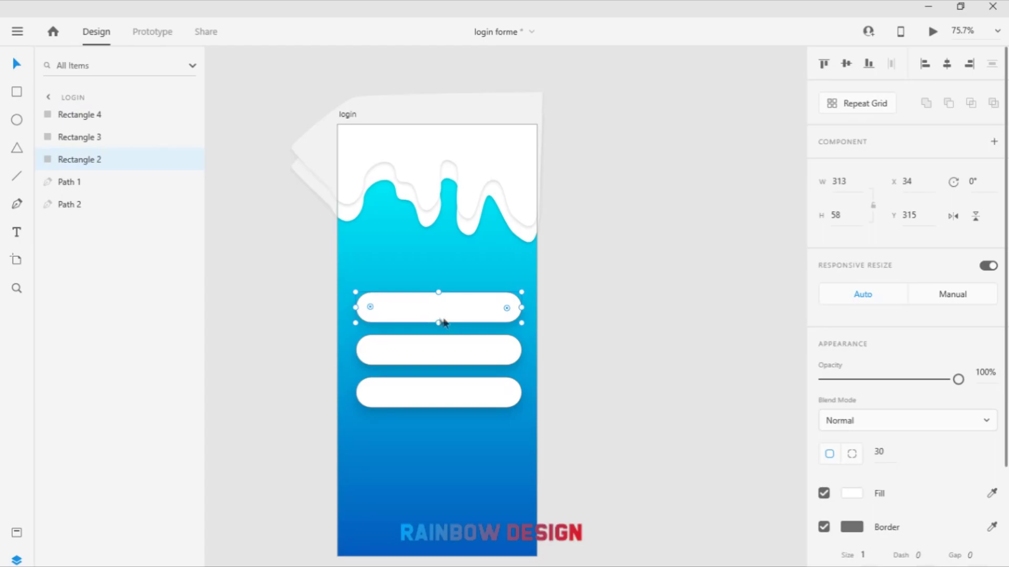
left_click(16, 232)
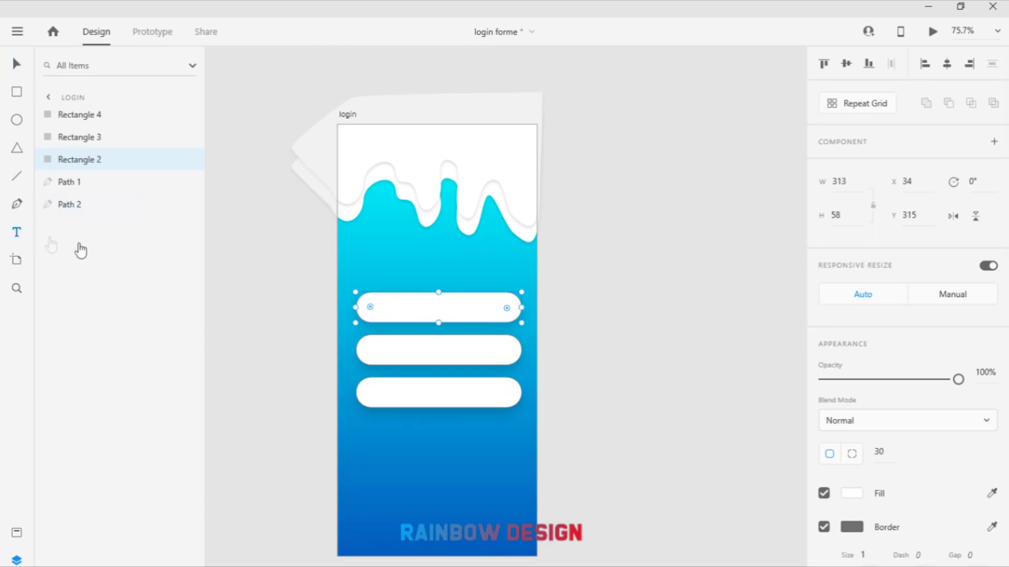
left_click(393, 308)
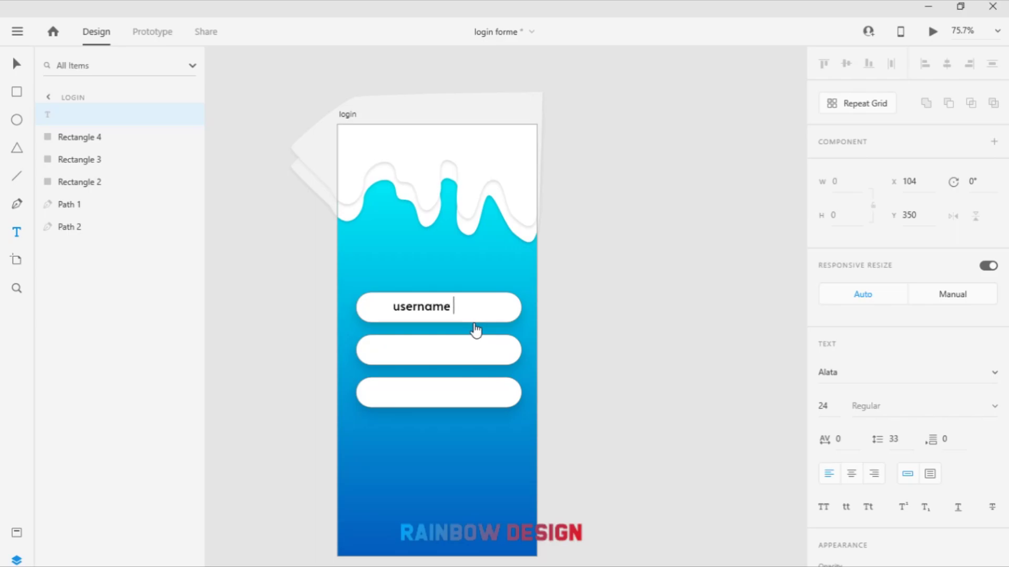
type("username")
key("Escape")
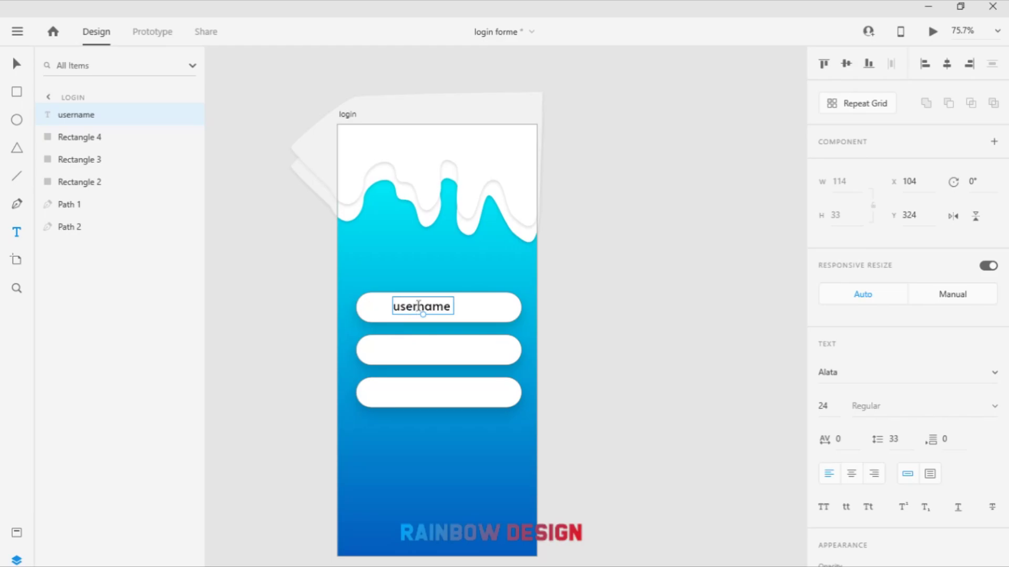
Duplicate the "username" label into the middle and lowest rounded bars
left_click(404, 346)
left_click(421, 308)
left_click(17, 65)
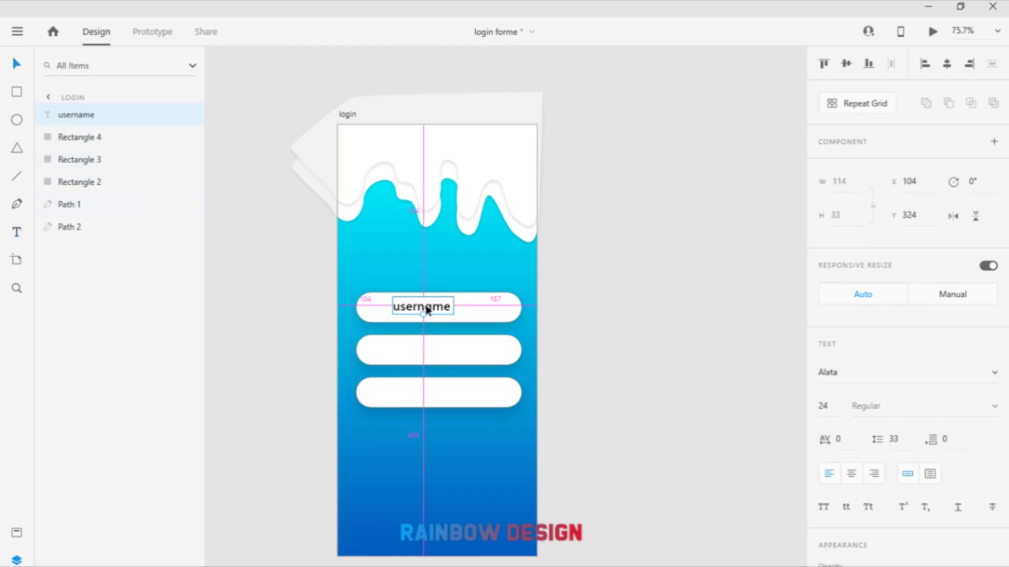
left_click_drag(422, 308, 426, 398)
Change the label text in the middle bar to "Email"
left_click(427, 356)
double_click(427, 356)
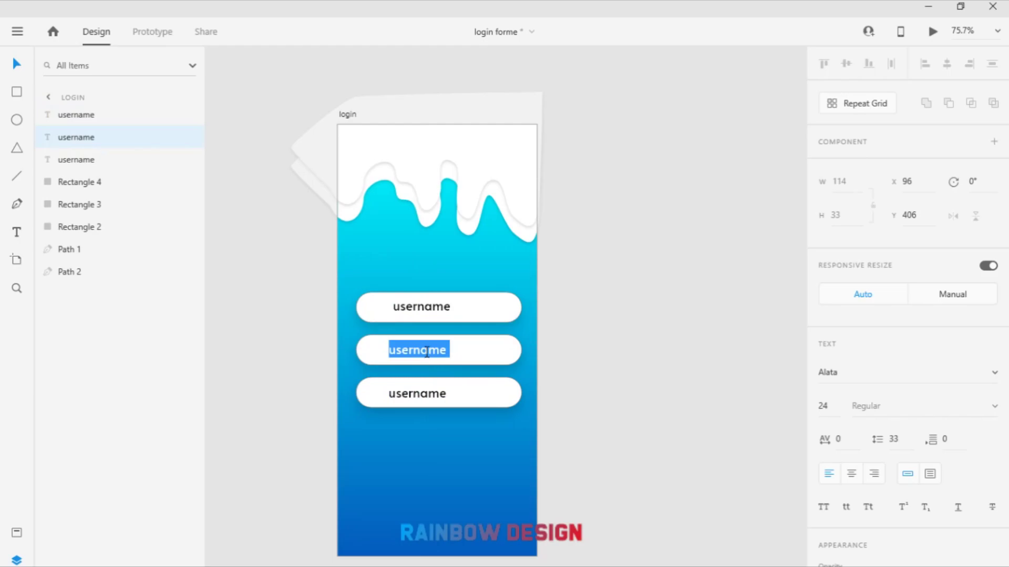
type("E")
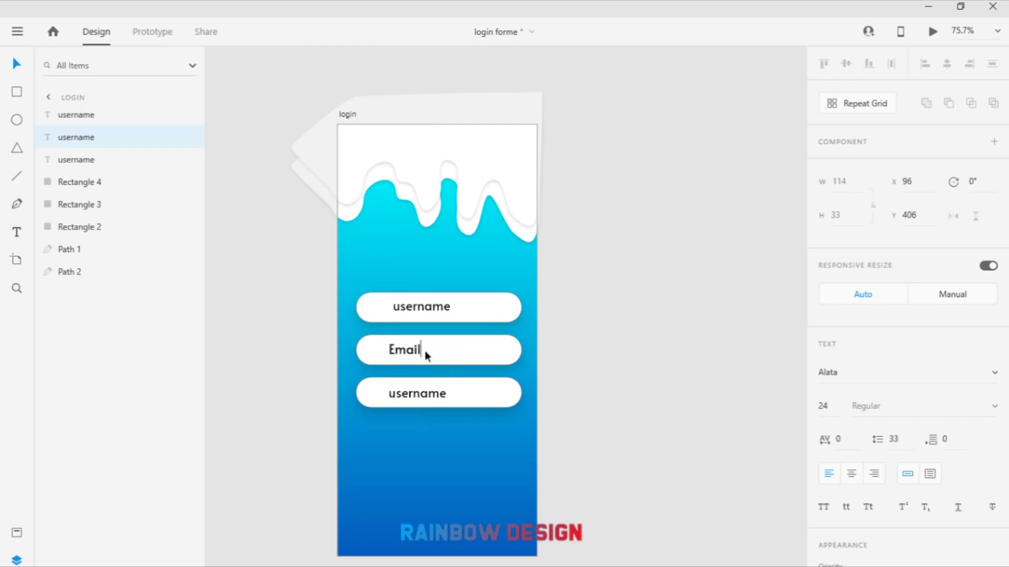
type("mail")
key("Escape")
Capitalise the first letter of the uppermost bar's label so it reads "Username"
left_click(400, 310)
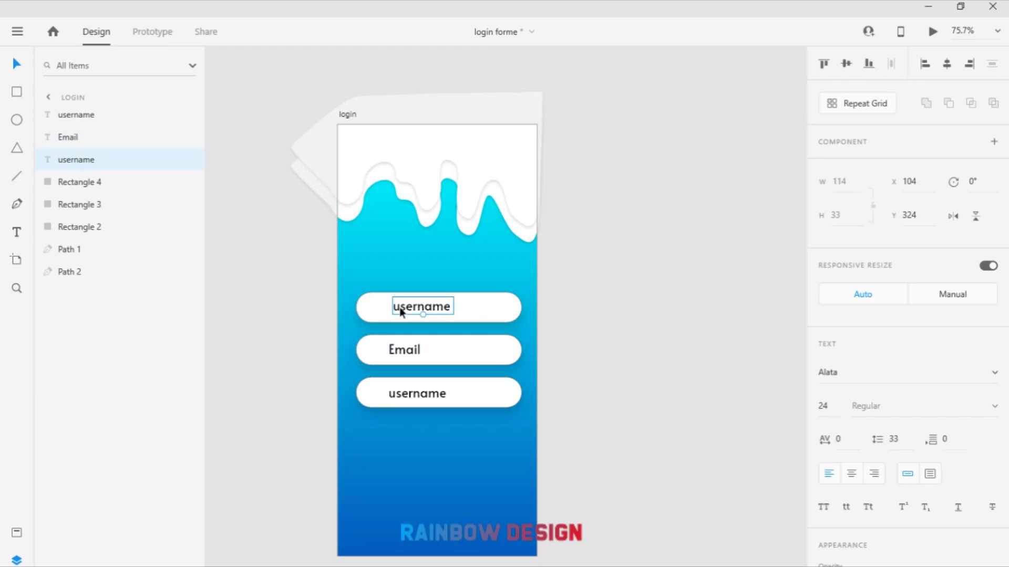
double_click(400, 310)
left_click(409, 308)
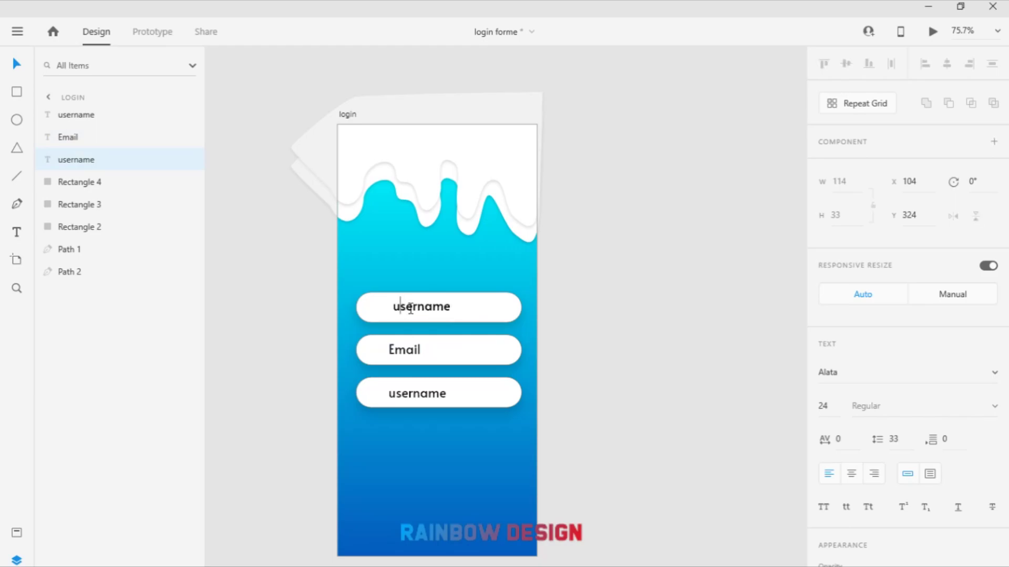
key("BackSpace")
type("U")
Change the label text in the lowest bar to "Password"
left_click(408, 395)
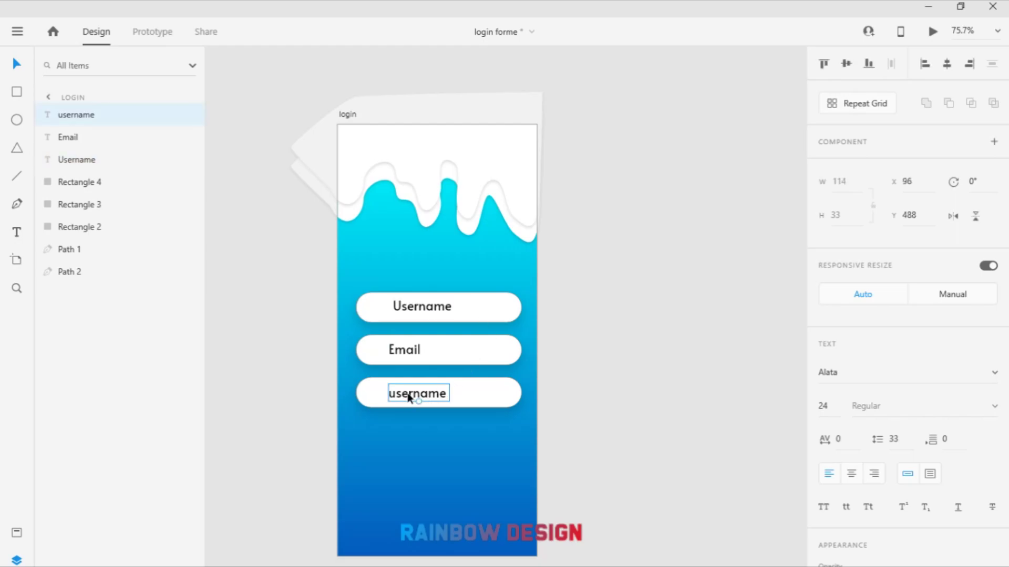
double_click(408, 396)
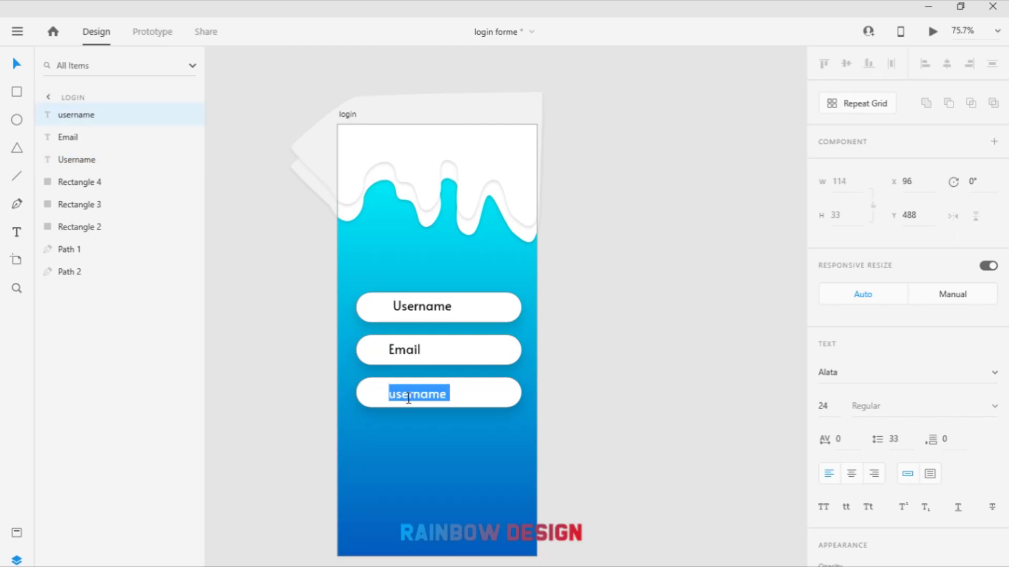
type("Pa")
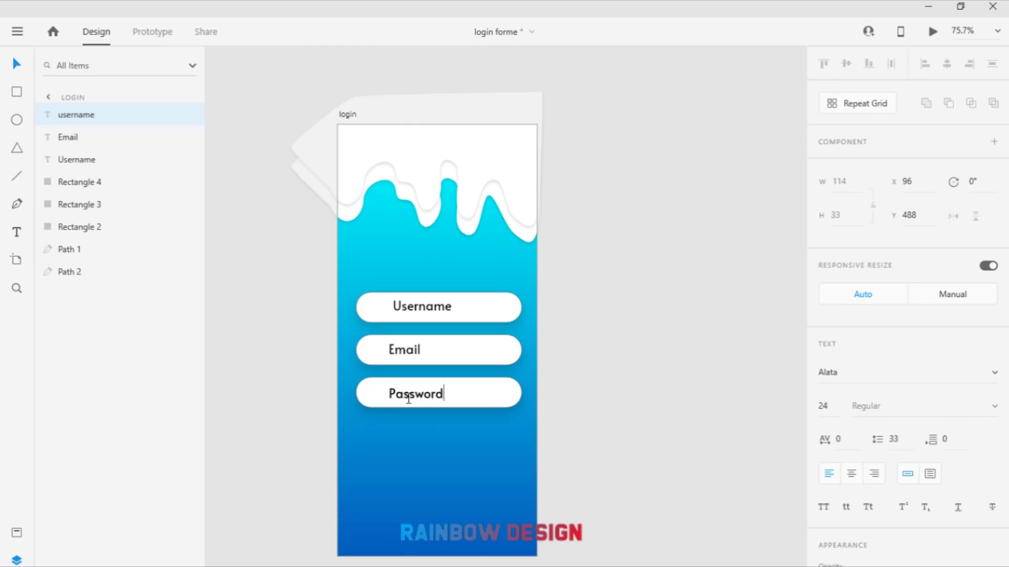
type("ssword")
key("Escape")
Align the Username label's left edge with the labels below it and lower its opacity to a light gray placeholder look
left_click_drag(410, 301, 421, 309)
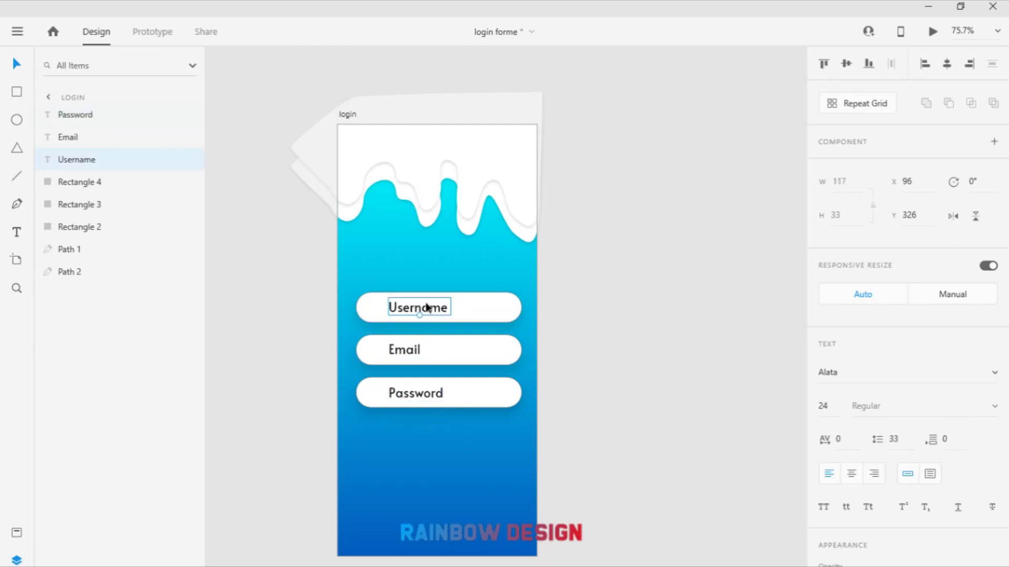
left_click(834, 408)
scroll(873, 394, "down", 4)
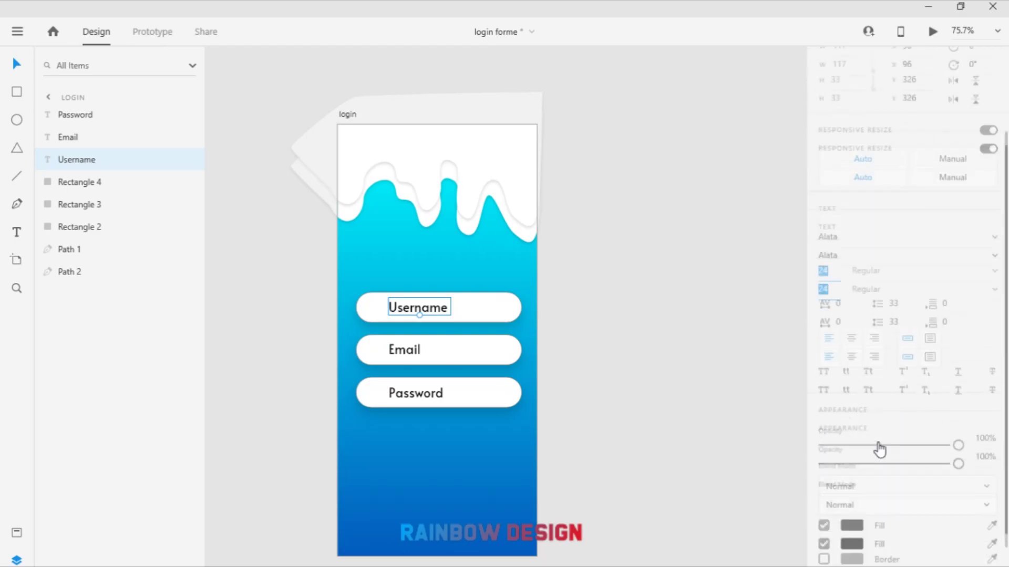
left_click_drag(956, 364, 869, 371)
Lower the opacity of the Email and Password labels together to match the Username label
left_click(408, 349)
left_click(430, 396, "shift")
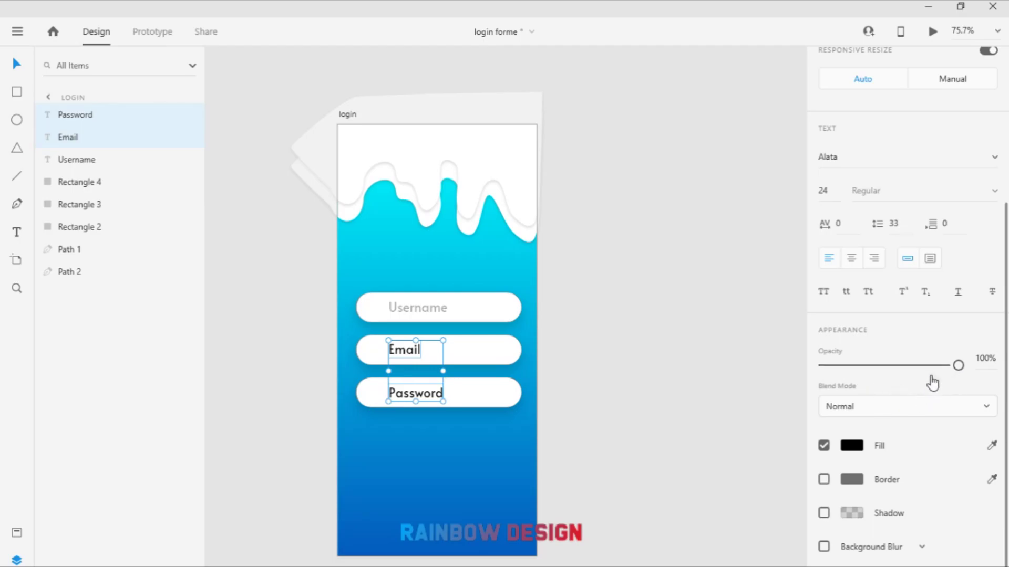
left_click(979, 358)
key("Return")
left_click(659, 403)
left_click(419, 310)
left_click(650, 363)
left_click(407, 353)
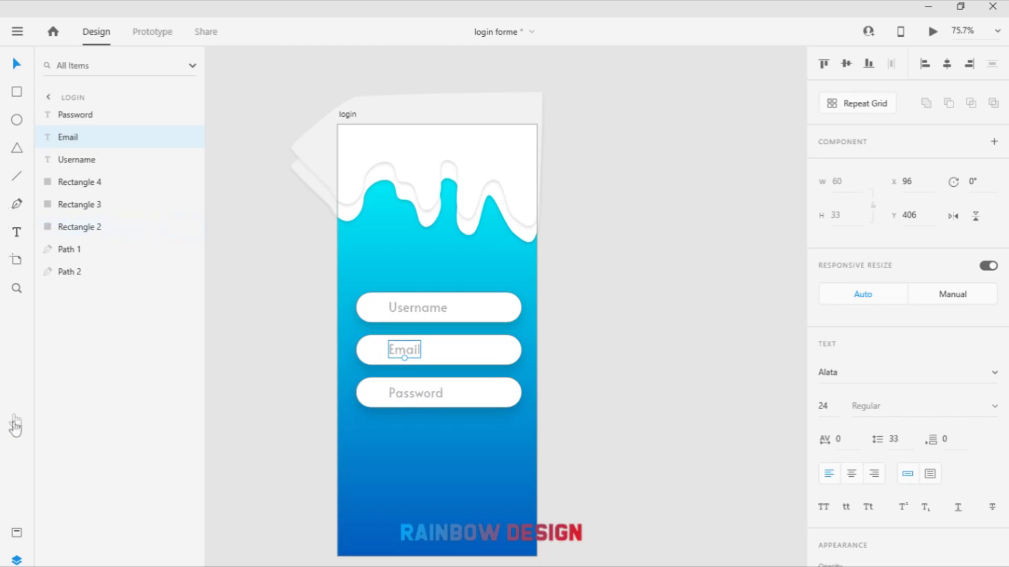
Open the Icons 4 Design plugin and search its library for "USER" icons
left_click(16, 560)
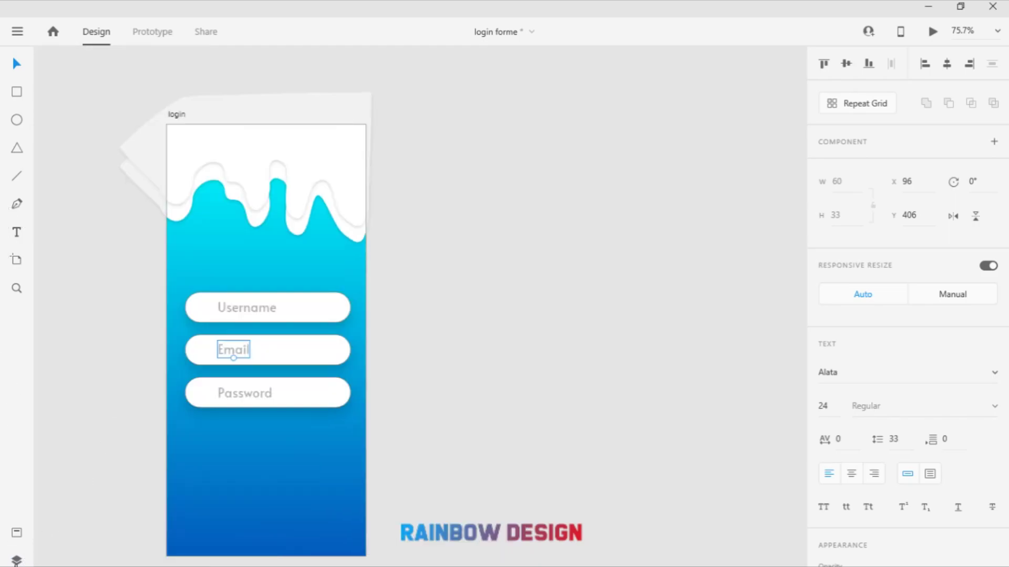
left_click(16, 560)
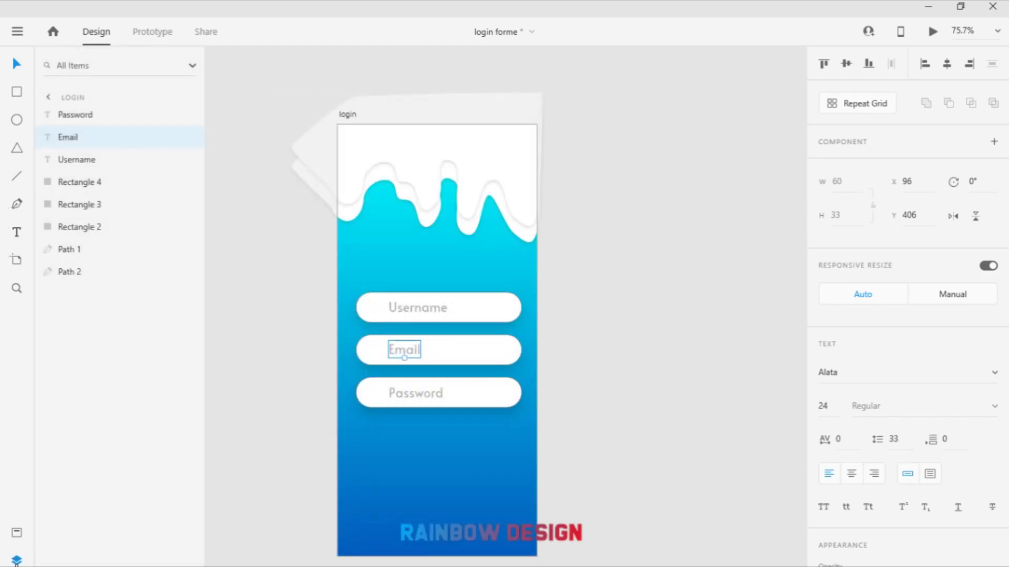
left_click(17, 530)
key("ctrl+alt+p")
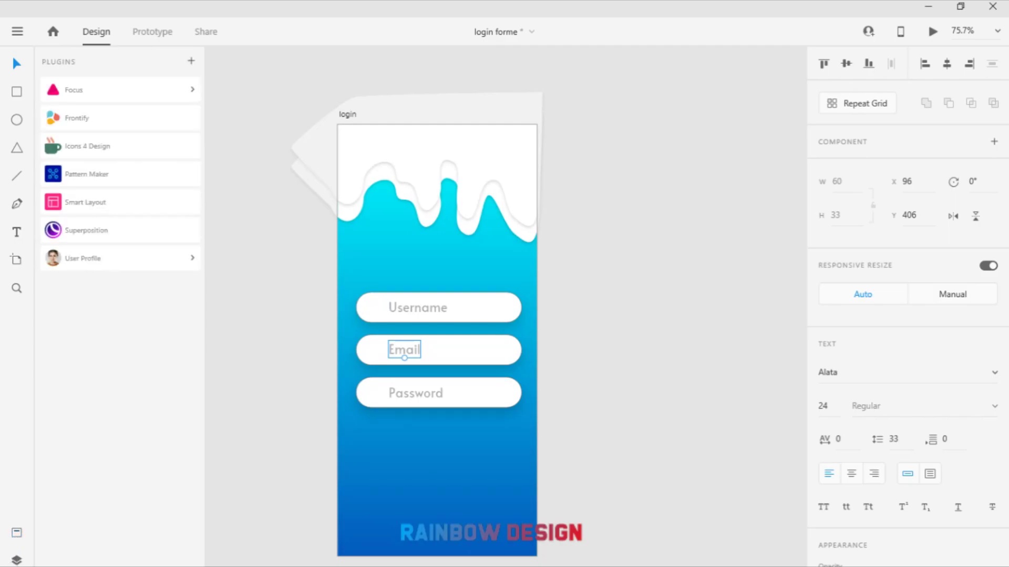
left_click(91, 157)
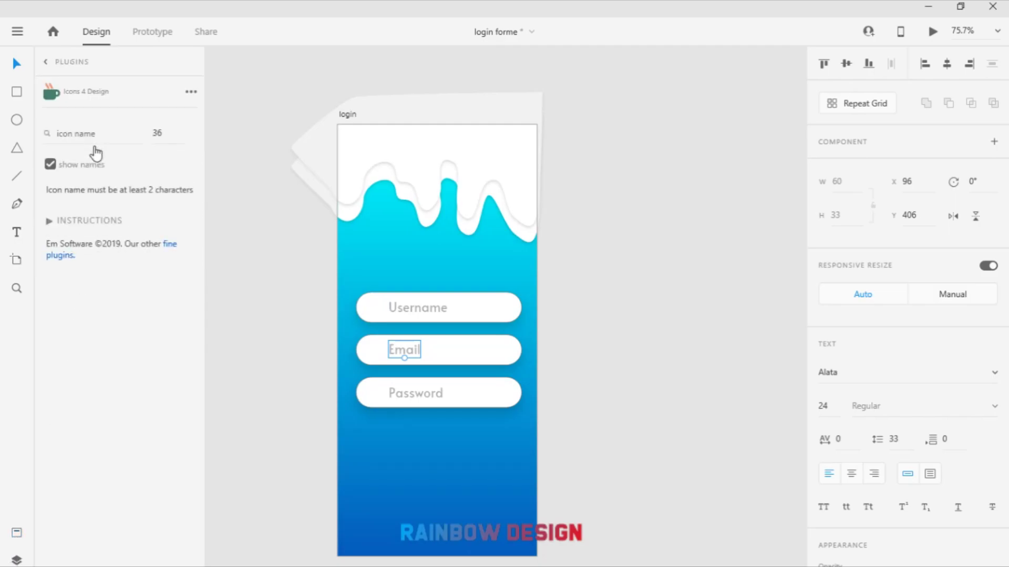
left_click(80, 135)
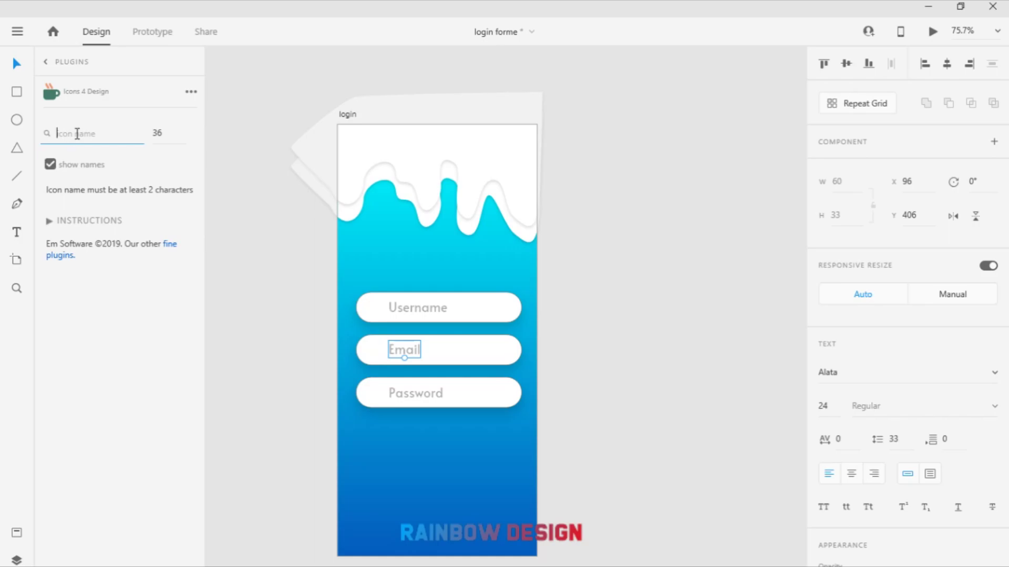
type("USER")
Insert the Metro set's solid user icon and place it in front of the Username label
scroll(102, 255, "down", 5)
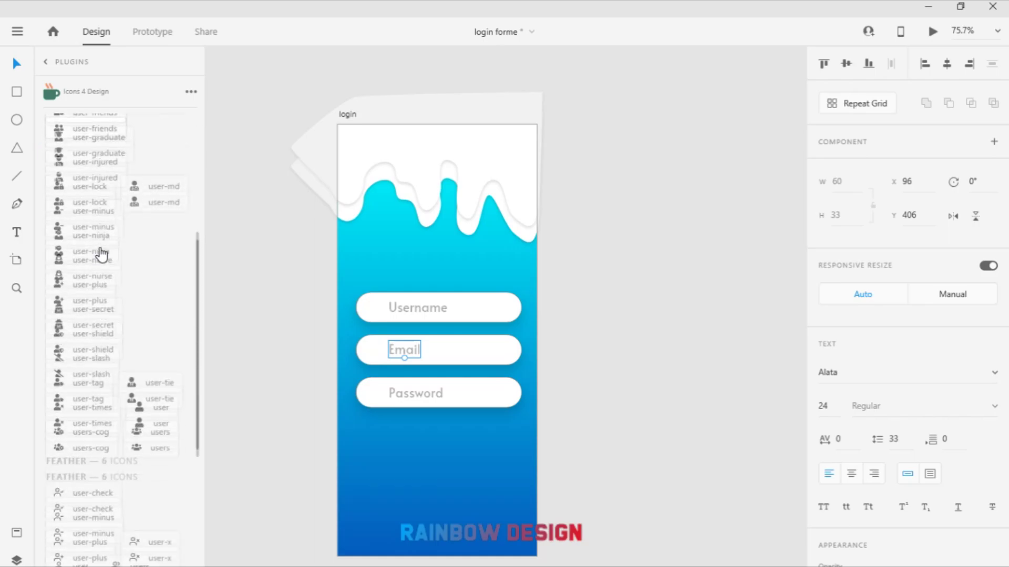
scroll(101, 254, "down", 2)
scroll(98, 260, "down", 5)
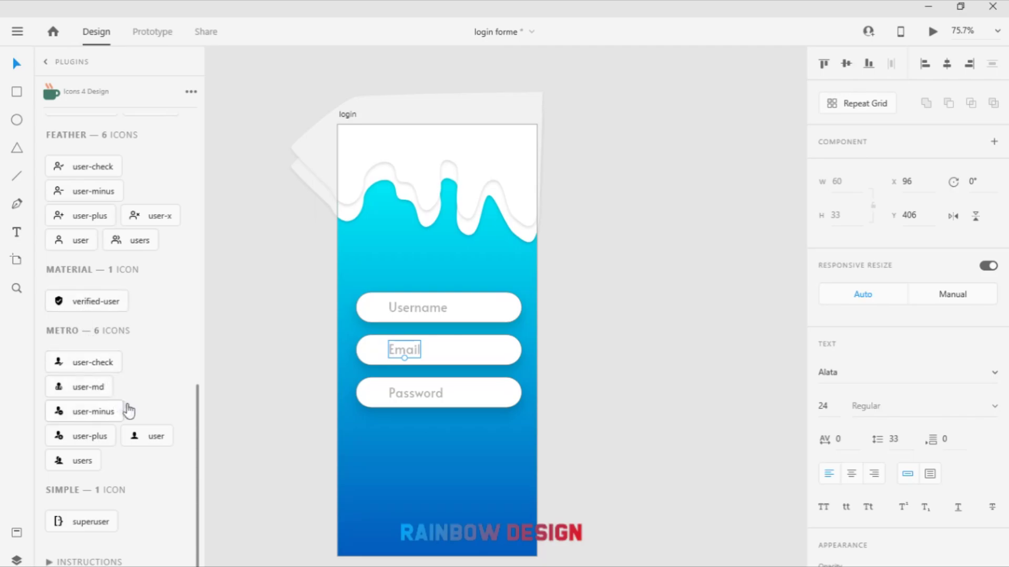
left_click(148, 437)
left_click_drag(346, 133, 376, 309)
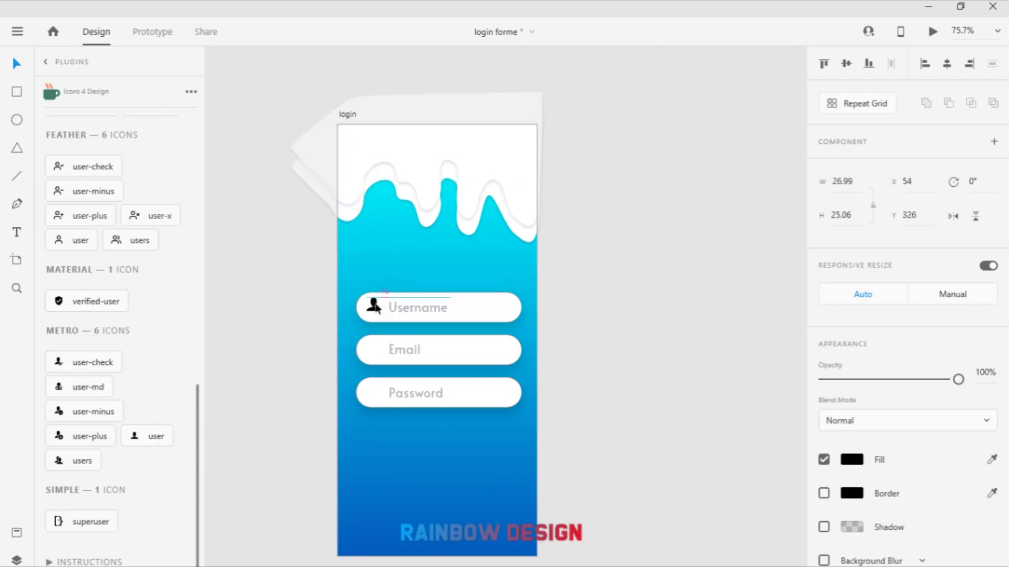
scroll(370, 309, "up", 2)
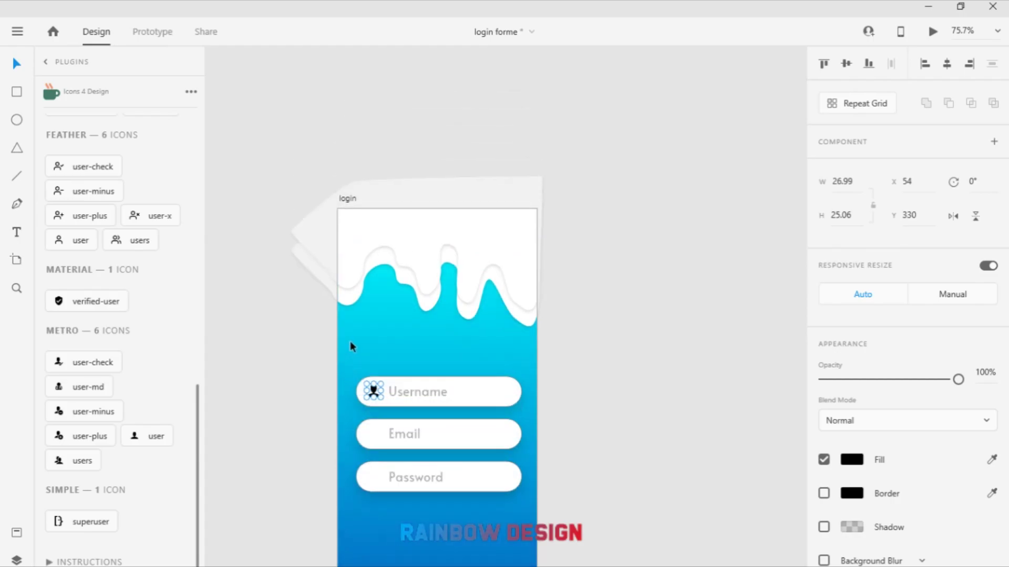
key("super")
left_click(554, 117)
scroll(513, 441, "up", 5)
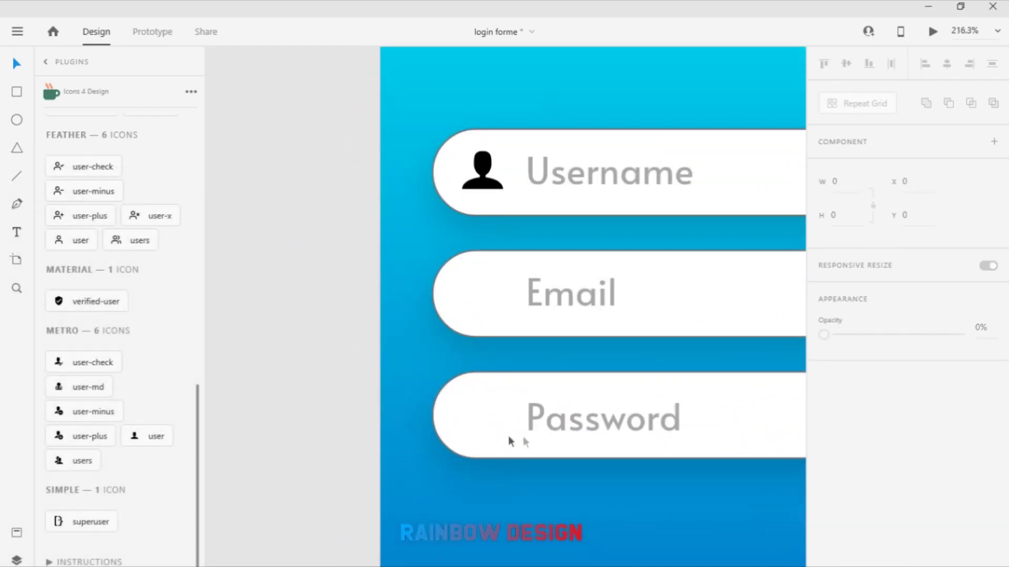
scroll(697, 204, "down", 5)
scroll(438, 185, "up", 4)
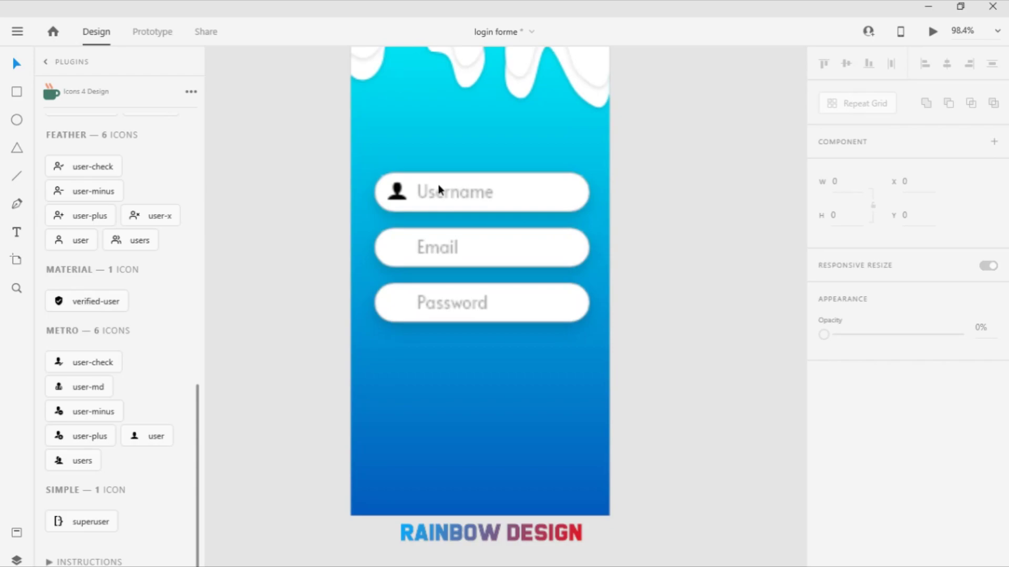
scroll(408, 185, "up", 2)
Replace the icon in the Username bar with the Awesome set's user-alt icon, placed in front of the label
left_click(345, 209)
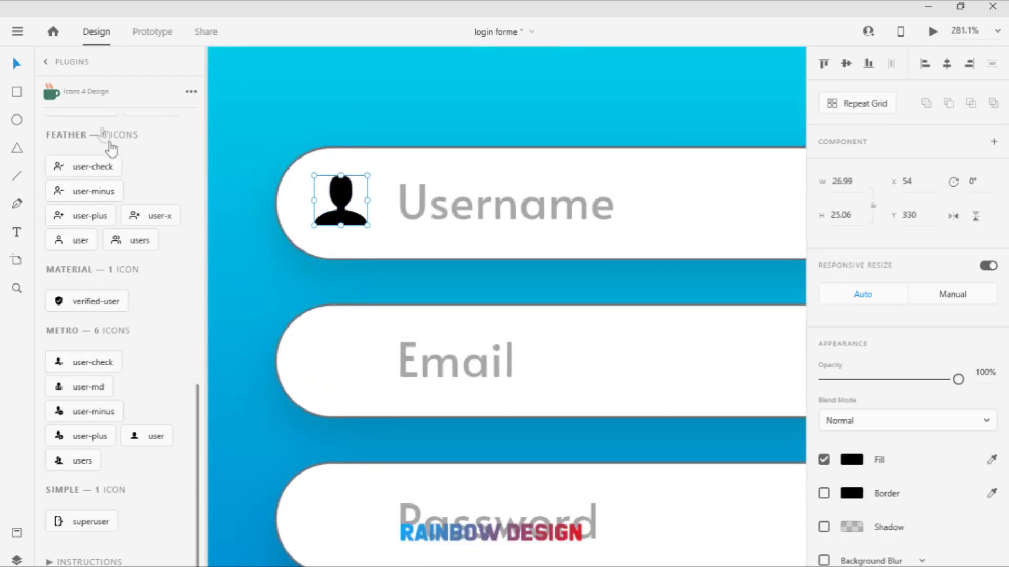
scroll(124, 263, "up", 3)
scroll(124, 263, "up", 7)
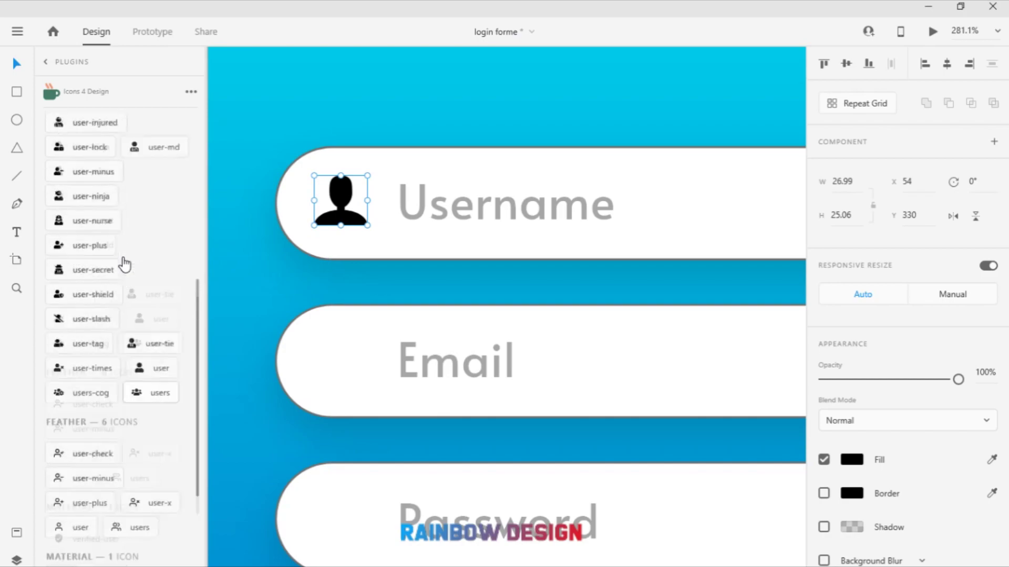
scroll(125, 265, "up", 2)
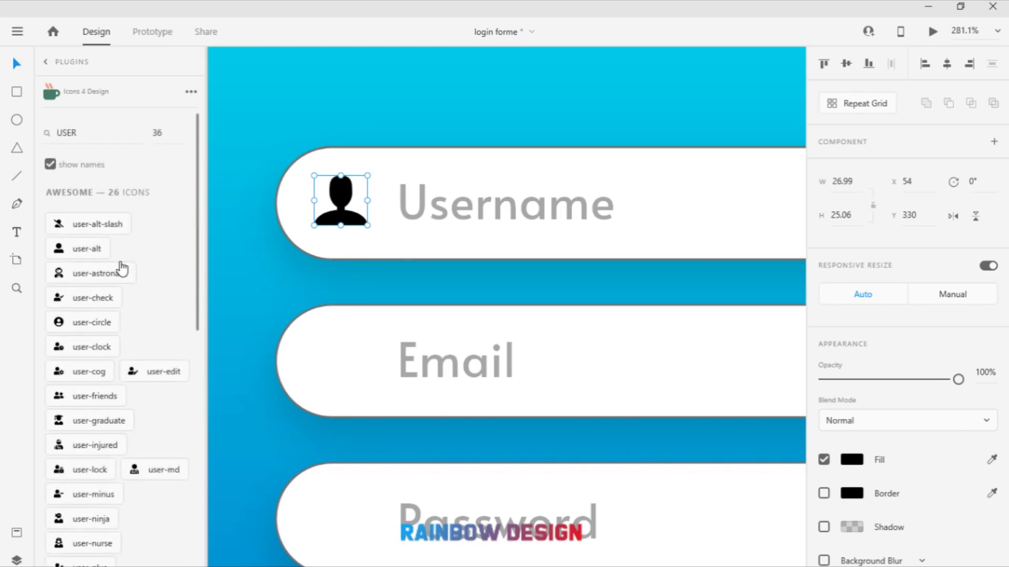
left_click_drag(83, 251, 467, 238)
left_click(372, 225)
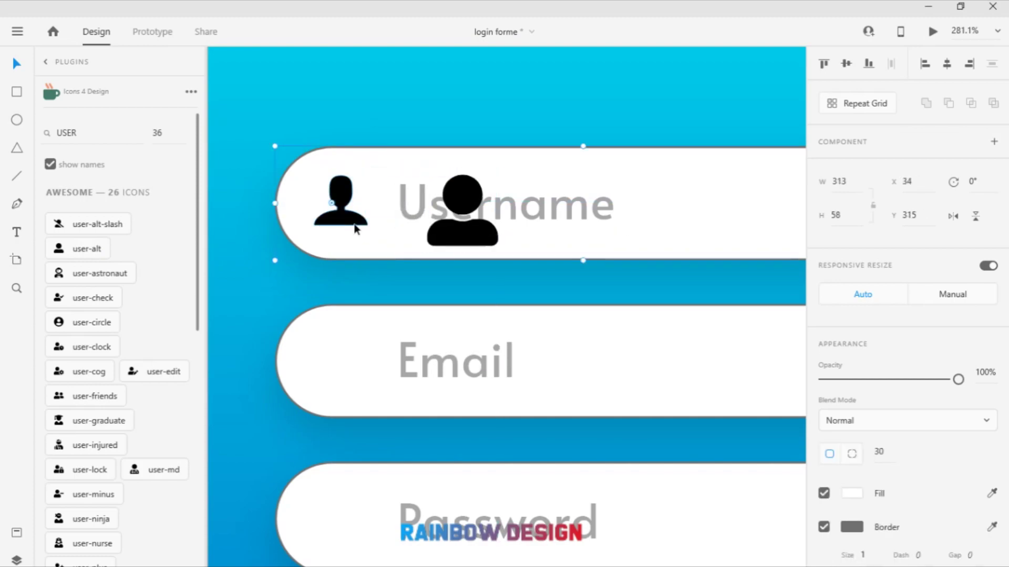
left_click(357, 223)
key("Delete")
left_click_drag(474, 243, 357, 228)
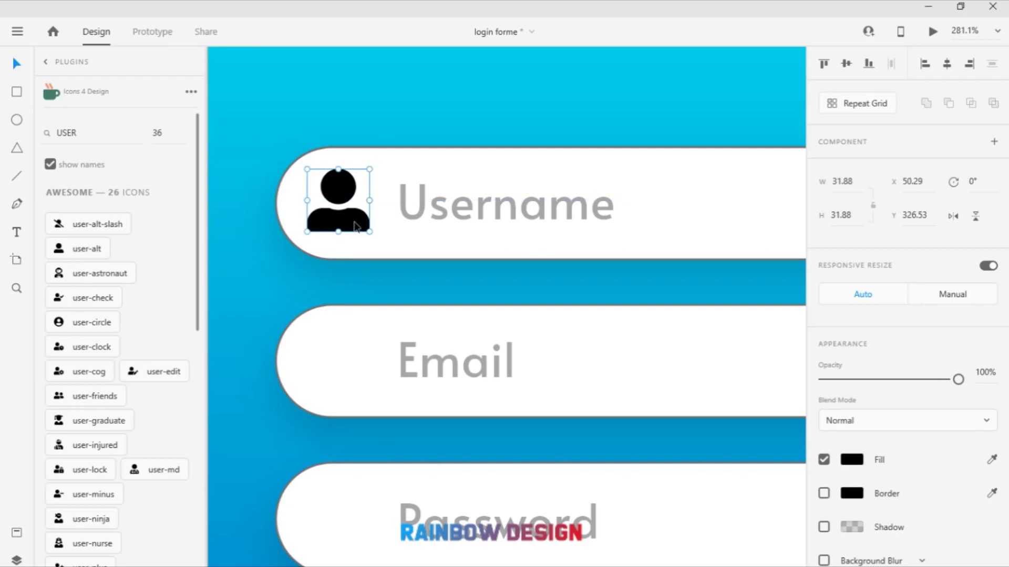
Search the icon library for "email" and place the Simple set's @ icon in front of the Email label
left_click(84, 128)
key("ctrl+a")
type("email")
key("Return")
scroll(91, 302, "down", 1)
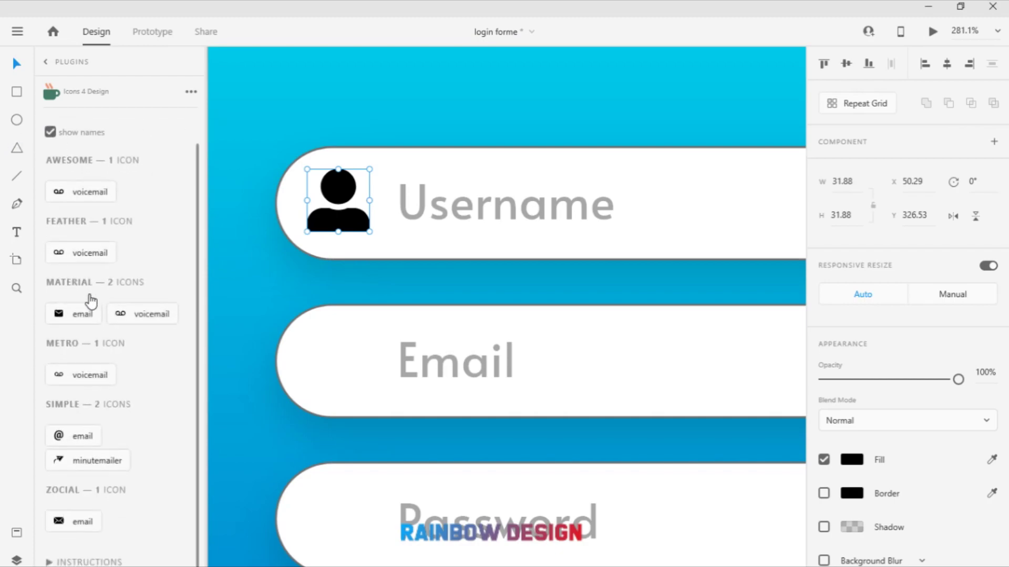
left_click(73, 436)
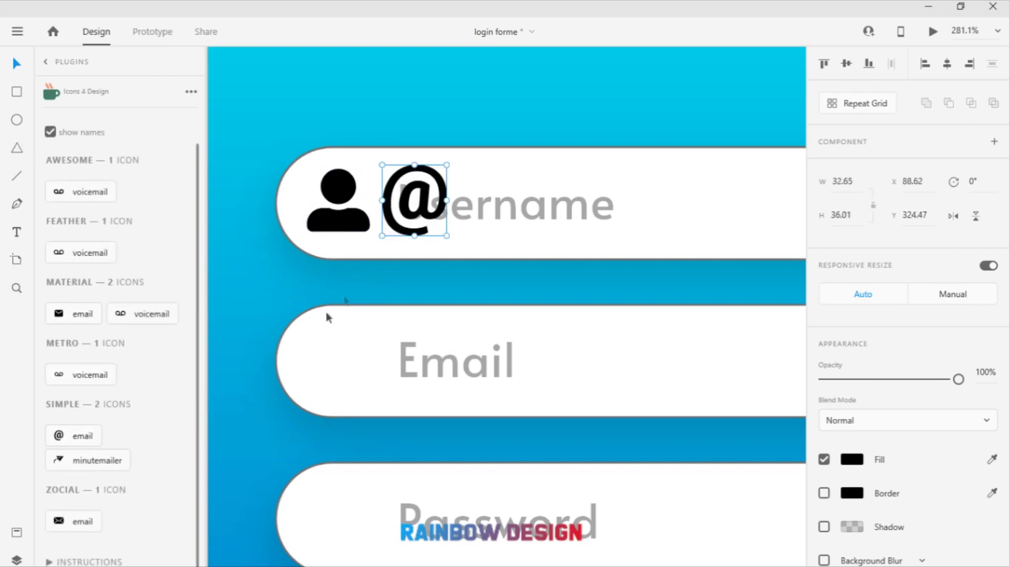
left_click_drag(423, 212, 346, 370)
scroll(345, 368, "down", 3)
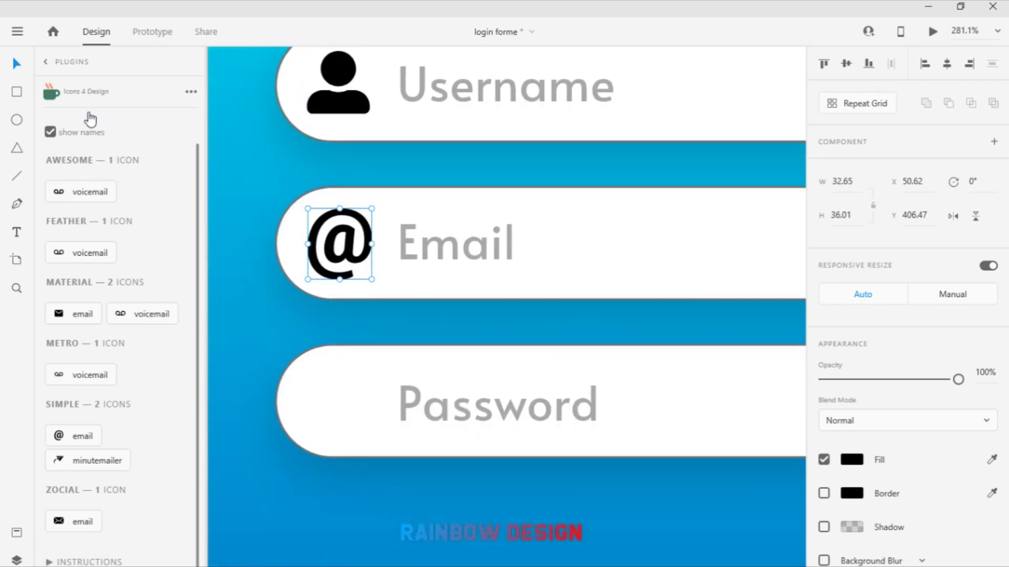
Search the icon library for "password" and then for "pass"
scroll(94, 131, "up", 1)
left_click(55, 136)
key("ctrl+a")
type("p;a")
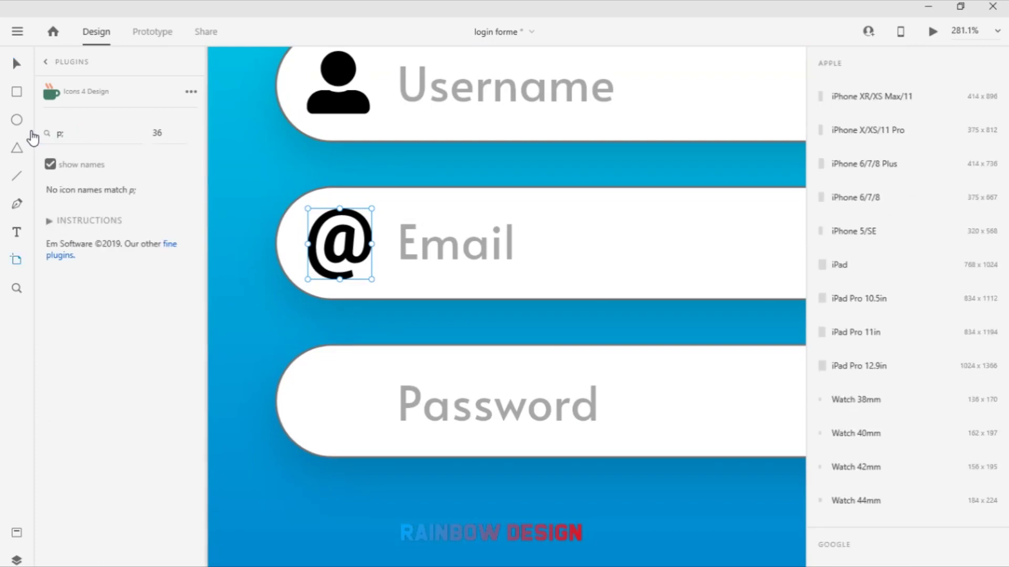
double_click(78, 140)
type("password")
key("Return")
left_click(48, 138)
key("ctrl+a")
type("pa")
key("Return")
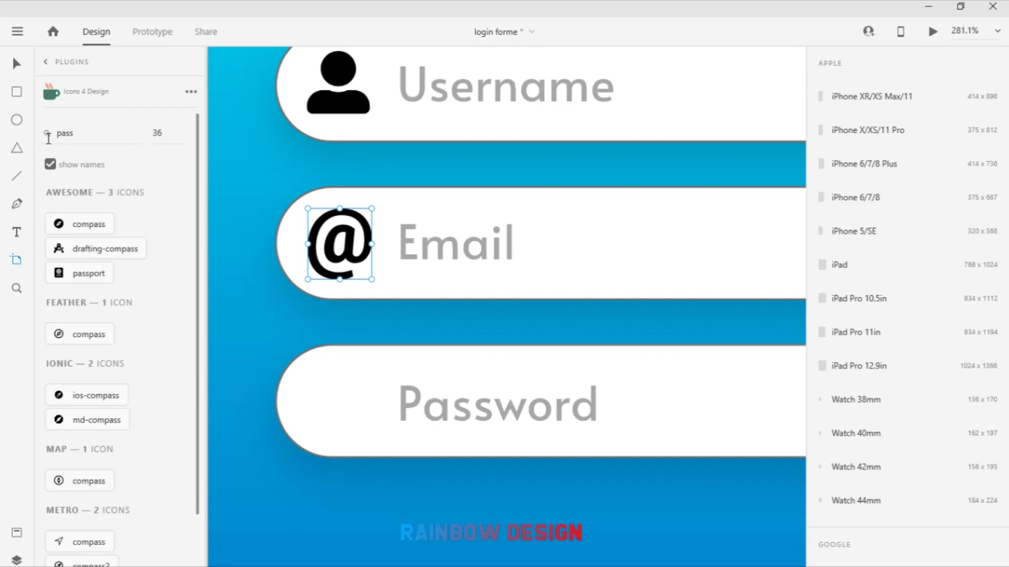
Search the icon library for "lock" and place the Awesome set's solid lock icon in front of the Password label
left_click(94, 135)
type("lock")
key("Return")
scroll(95, 174, "down", 2)
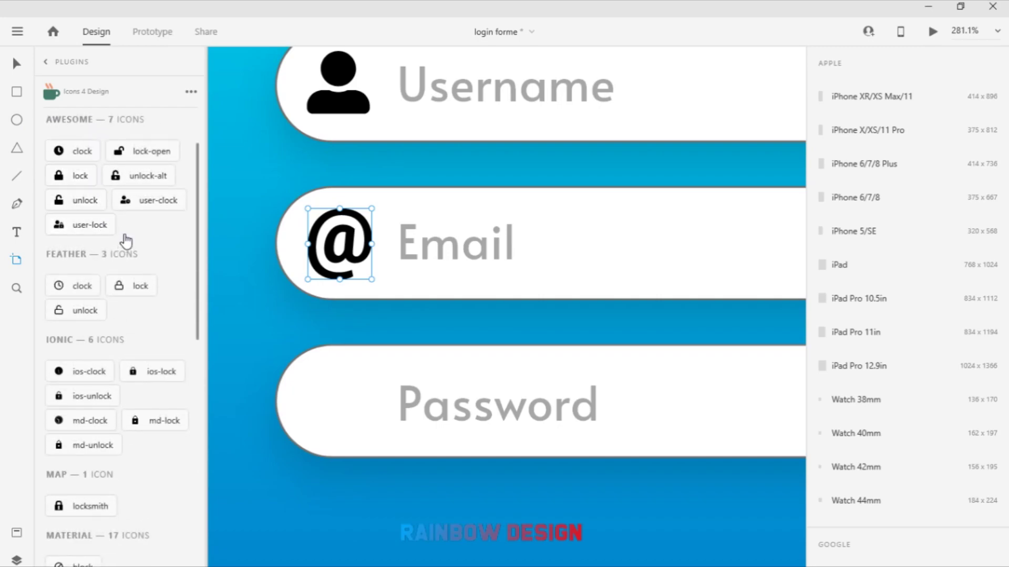
scroll(126, 237, "down", 3)
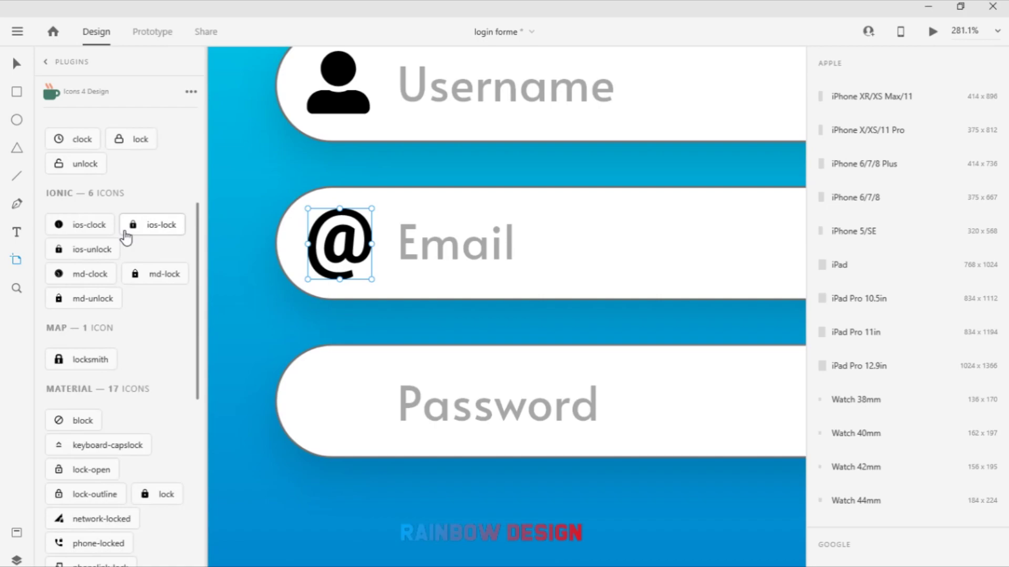
scroll(126, 233, "down", 6)
scroll(125, 242, "up", 10)
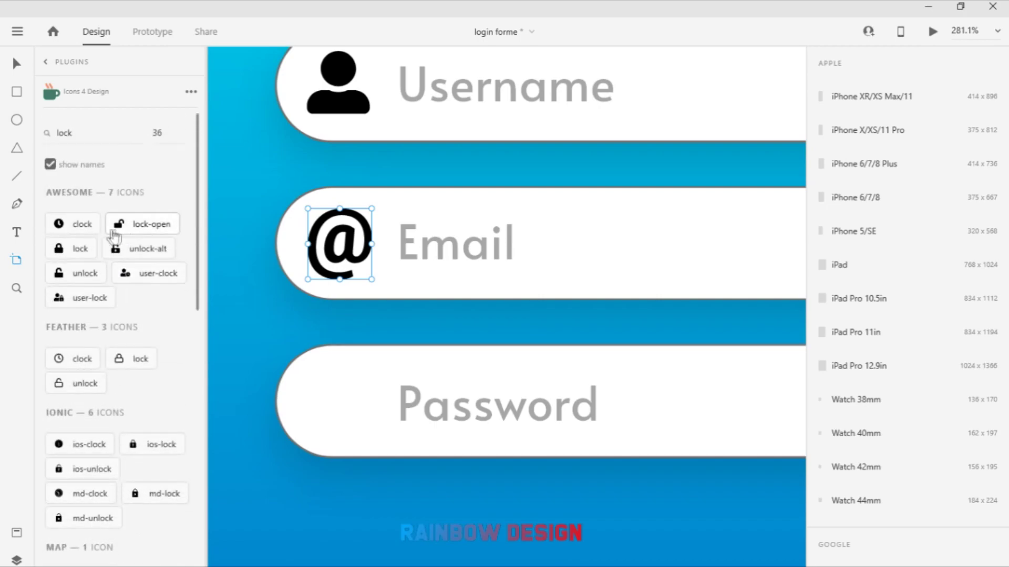
left_click_drag(71, 253, 405, 283)
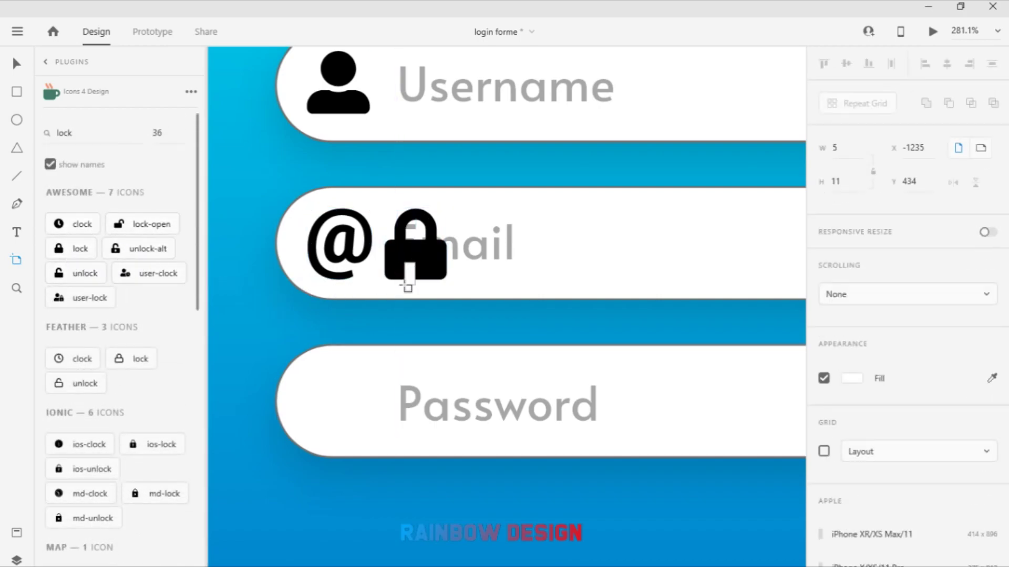
key("ctrl+z")
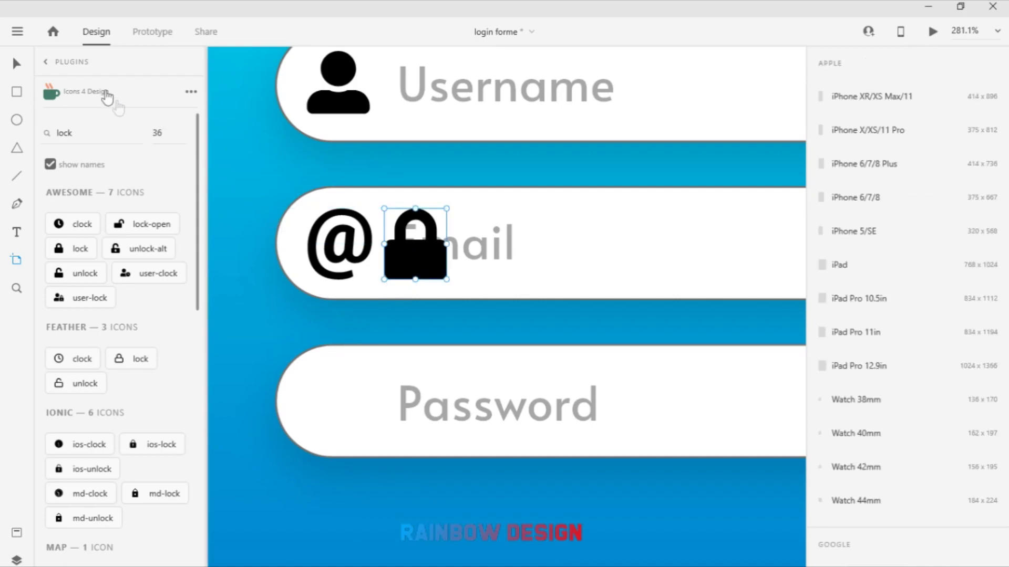
left_click(16, 64)
left_click_drag(401, 281, 343, 419)
Scale the user icon down to about 25.6 × 25.6 and the @ icon to about 26.6 × 29.4, each around its centre
scroll(343, 415, "down", 6)
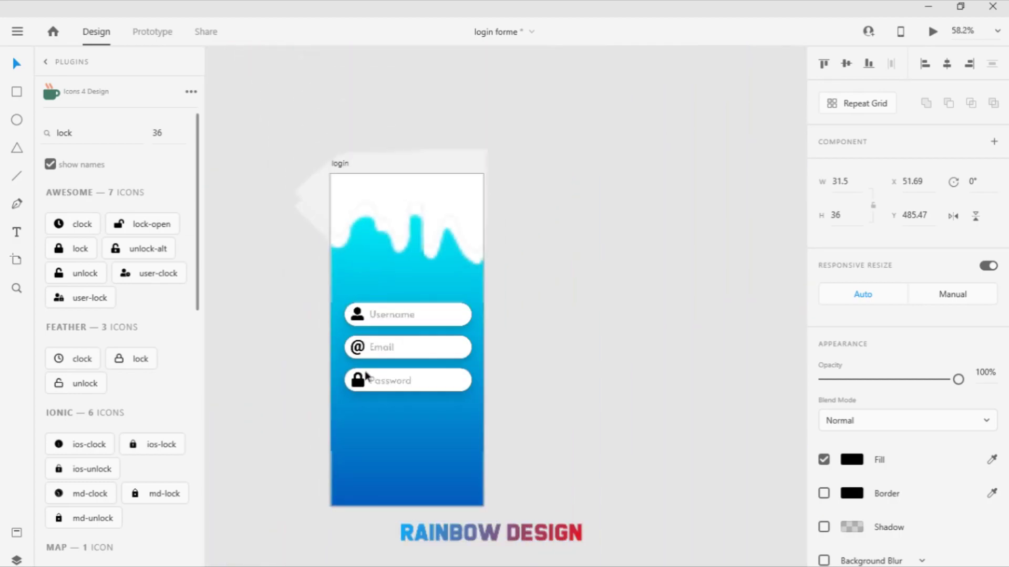
scroll(332, 346, "up", 3)
scroll(334, 346, "up", 5)
scroll(295, 333, "down", 5)
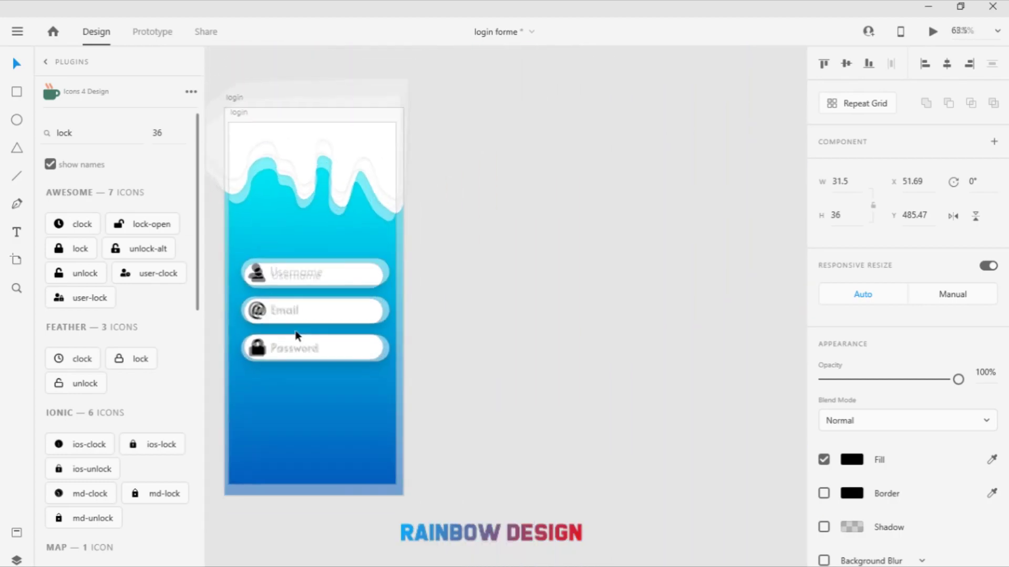
scroll(324, 271, "up", 3)
left_click(355, 282)
left_click_drag(373, 289, 353, 283)
left_click(352, 431)
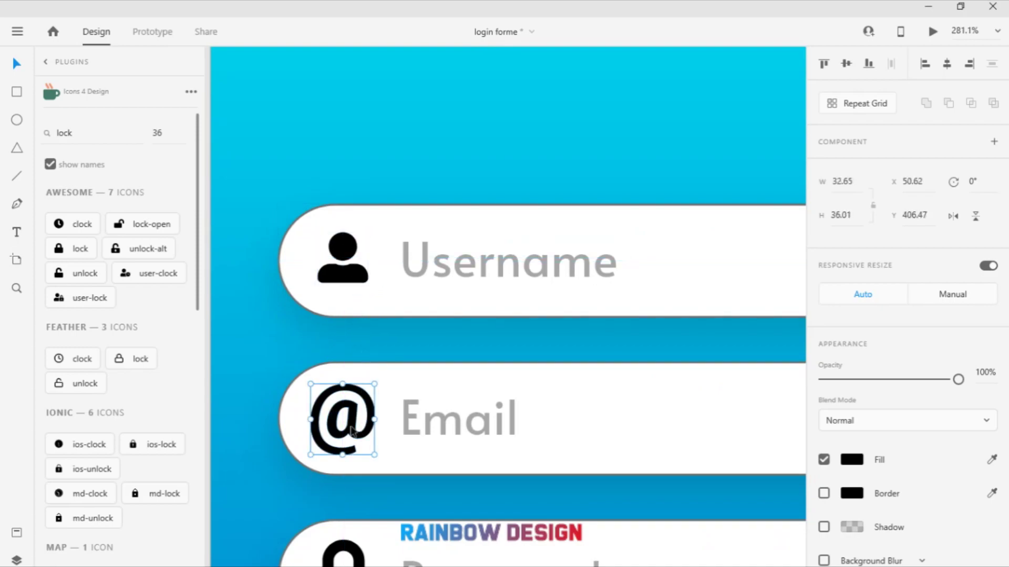
left_click_drag(374, 455, 357, 435)
Match the @ icon to the user icon by setting its width and height to 25.6, and re-centre it vertically in the Email bar
left_click(353, 273)
left_click(355, 415)
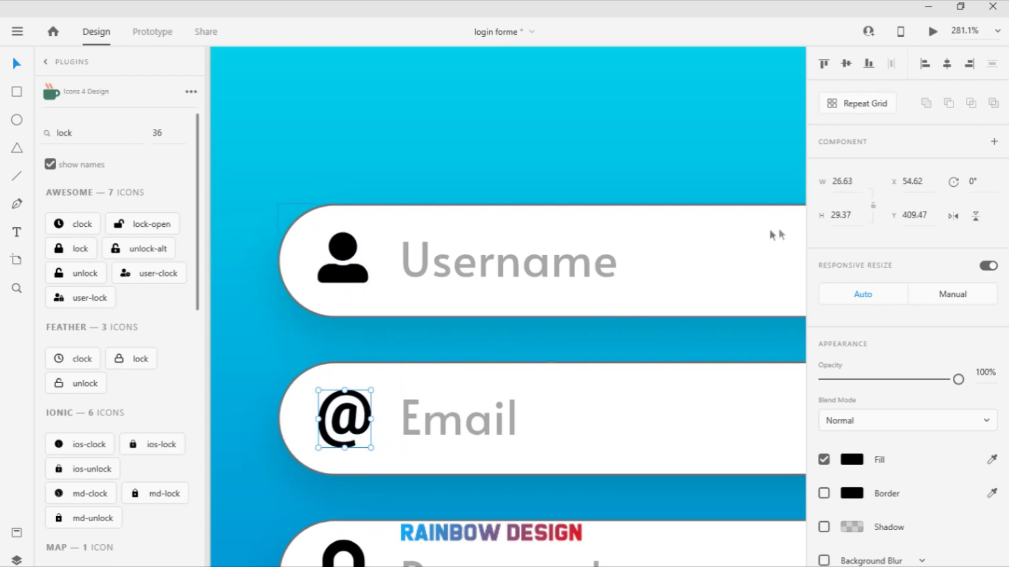
left_click(360, 277)
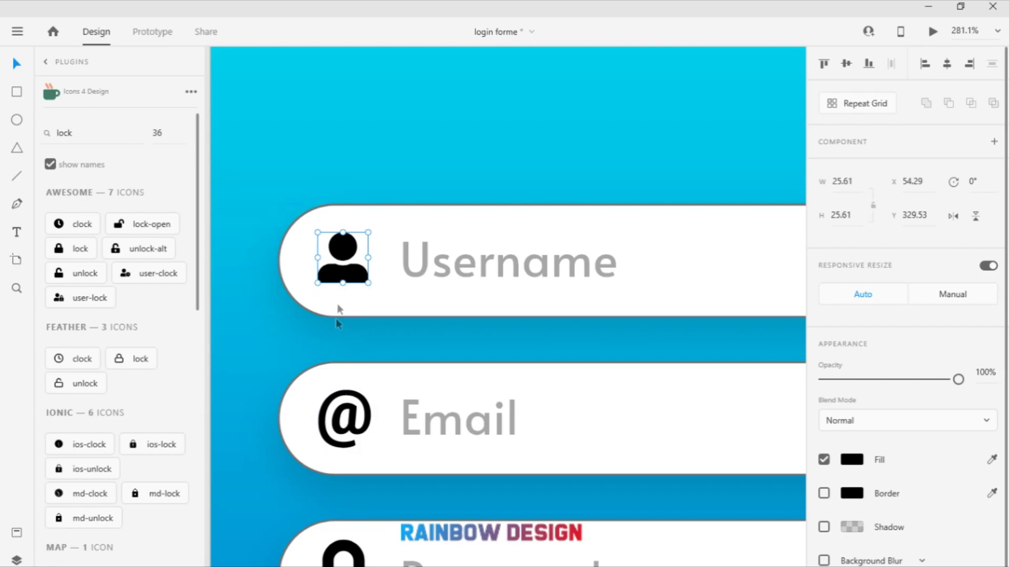
left_click(337, 429)
left_click(846, 183)
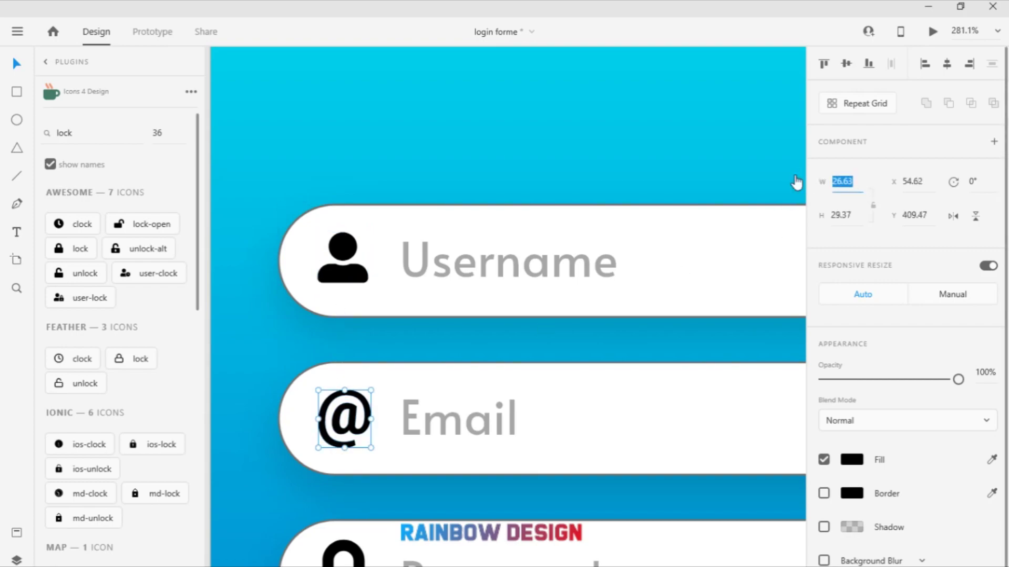
type("25.6")
key("Return")
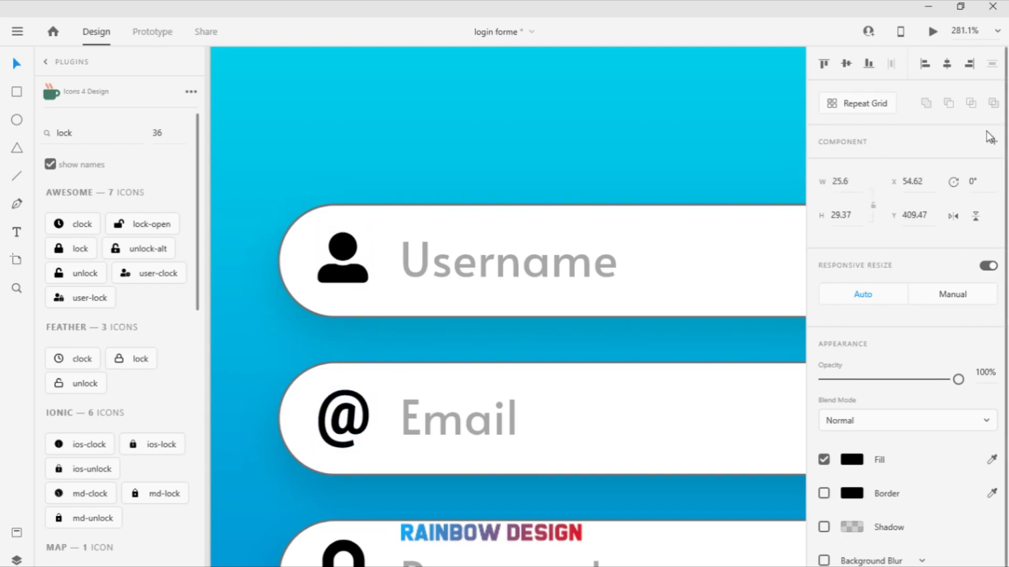
key("Tab")
type("25.6")
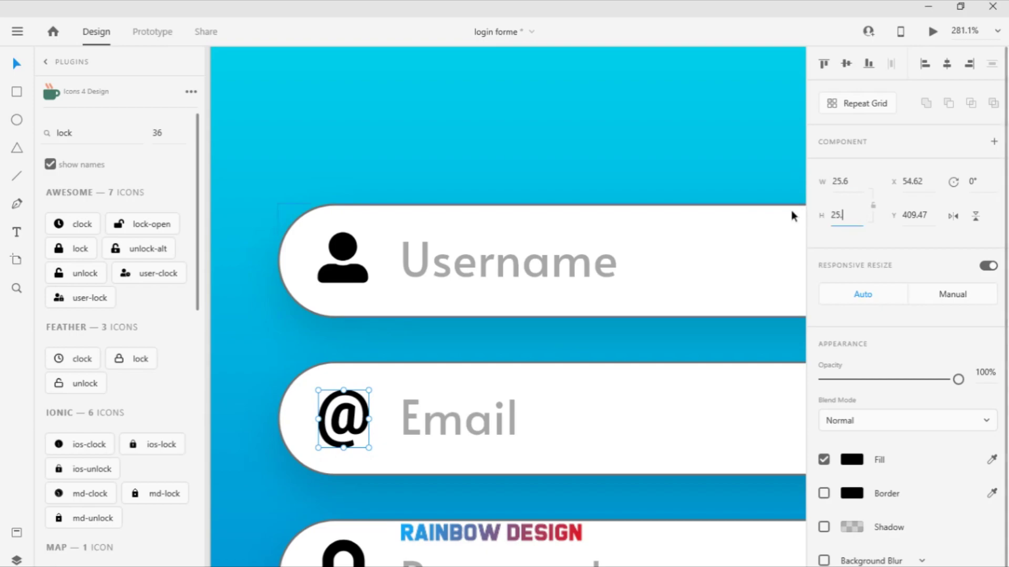
key("Return")
left_click(363, 437)
left_click_drag(356, 427, 353, 425)
scroll(353, 425, "down", 3)
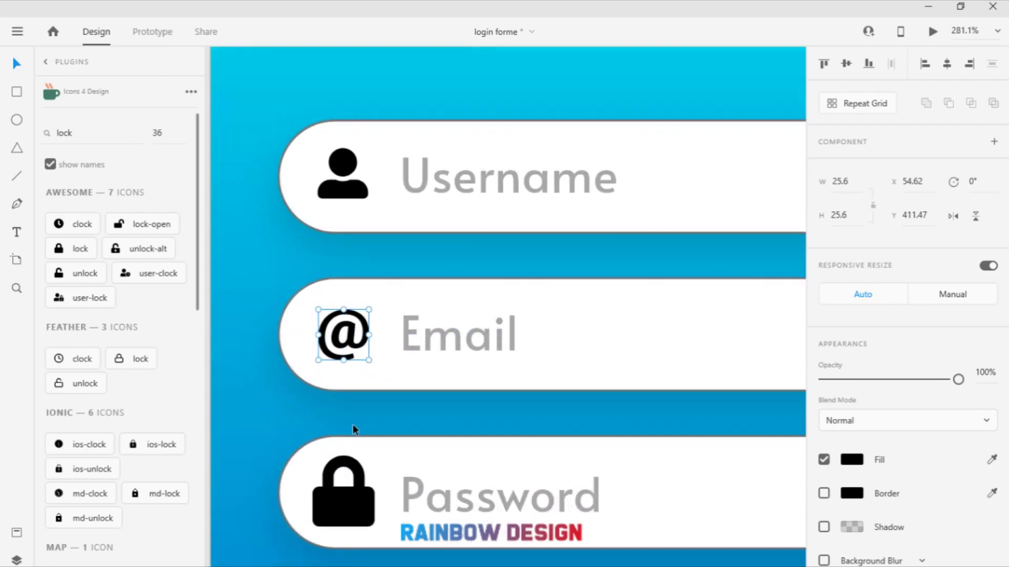
Try setting the lock icon's width and height to 25.6
left_click(352, 426)
left_click(839, 181)
type("25.6")
key("Return")
left_click(840, 215)
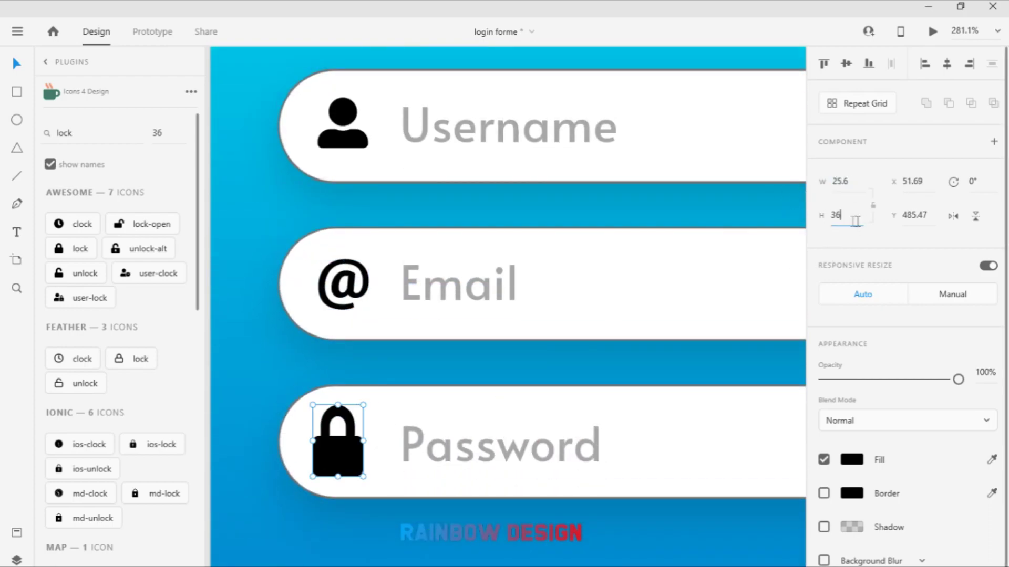
type("25.6")
key("Return")
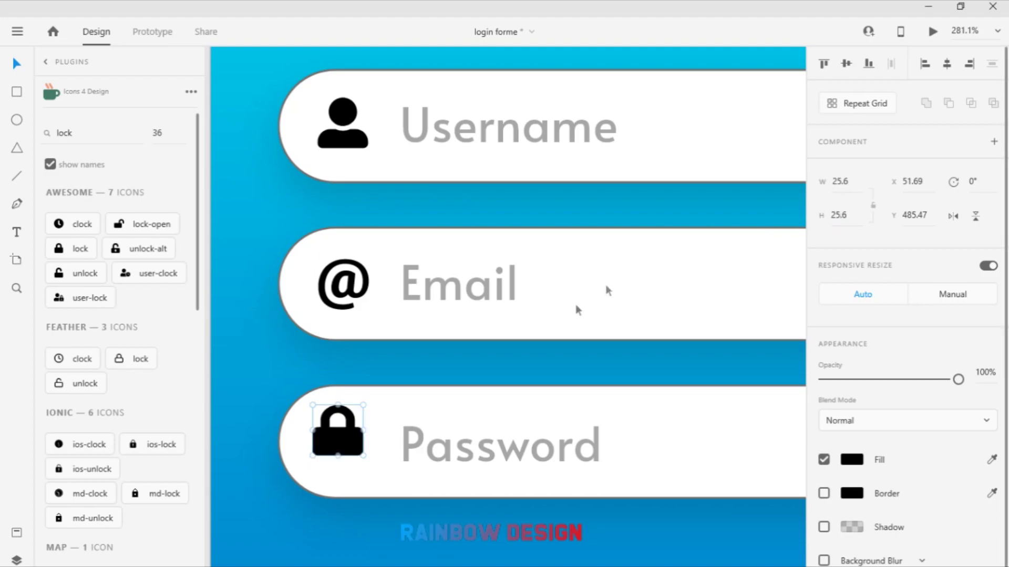
Scale the lock icon in its original proportions to about 26.3 × 29.9 and place it at about X 54.7, Y 488.5
mouse_move(364, 457)
left_mouse_down()
mouse_move(365, 467)
mouse_move(349, 457)
left_mouse_up()
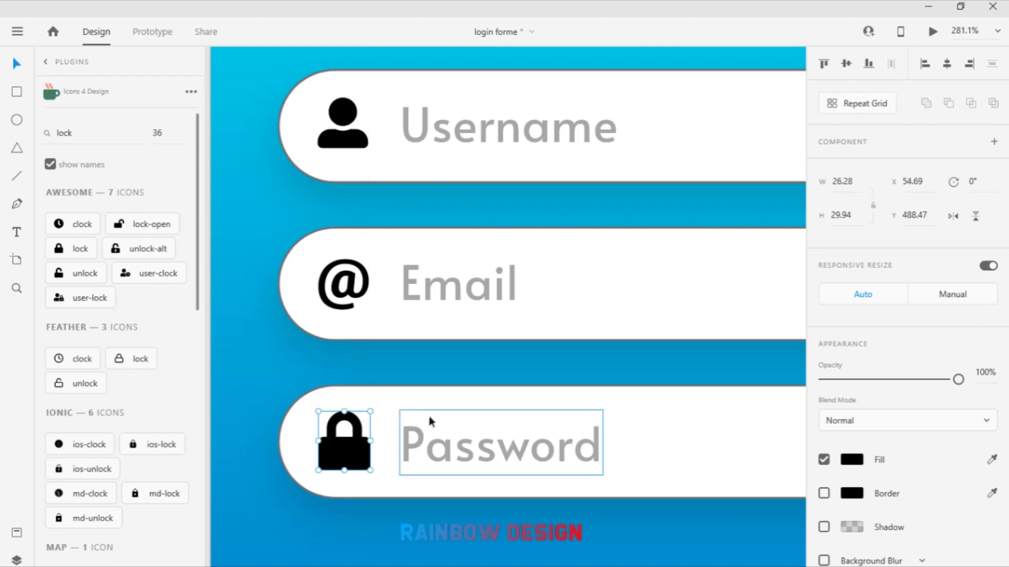
Give the user icon a linear gradient fill with a bright blue end colour, #00A8FF
left_click(341, 203)
left_click(346, 145)
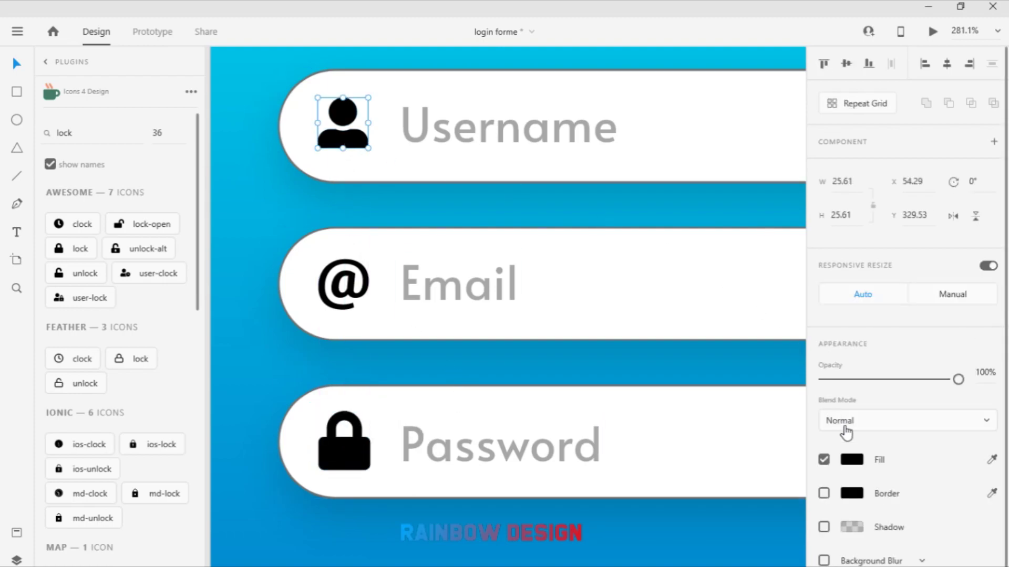
scroll(864, 457, "down", 1)
left_click(865, 450)
left_click(694, 344)
left_click(691, 369)
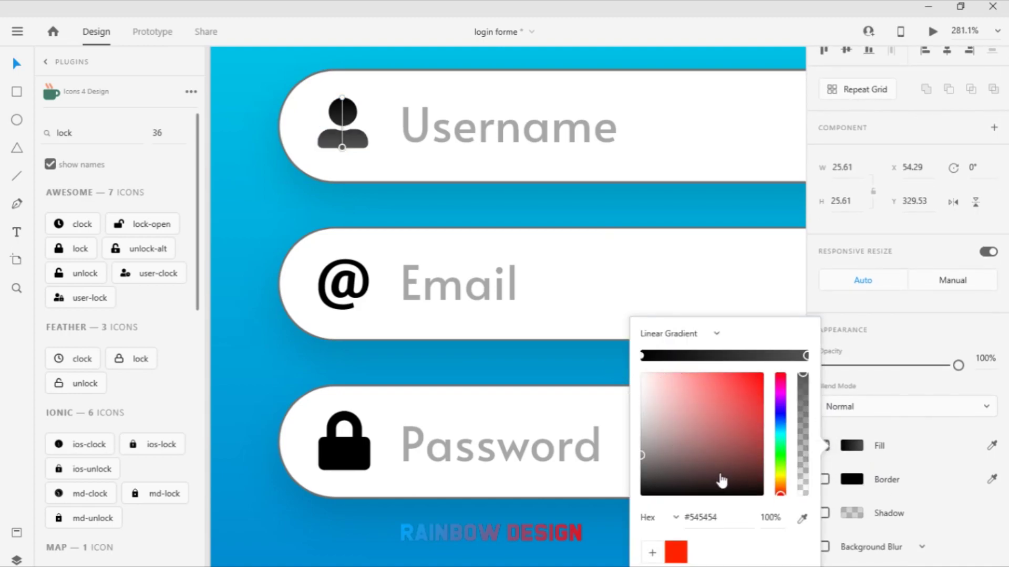
left_click_drag(783, 420, 762, 375)
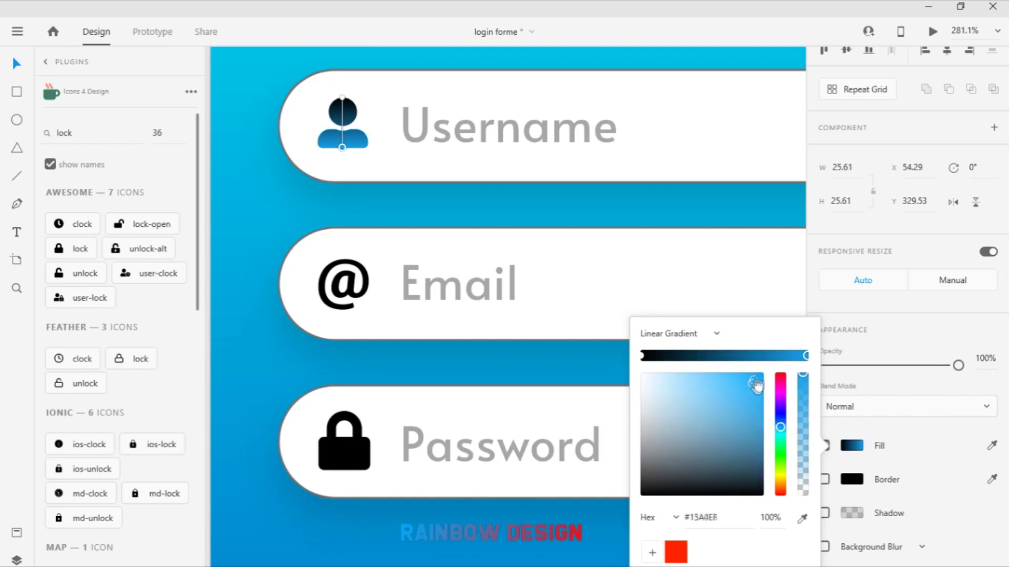
Set the start colour of the user icon's gradient to cyan #0AE6FF and save that colour as a swatch
left_click(642, 357)
left_click_drag(780, 434, 780, 416)
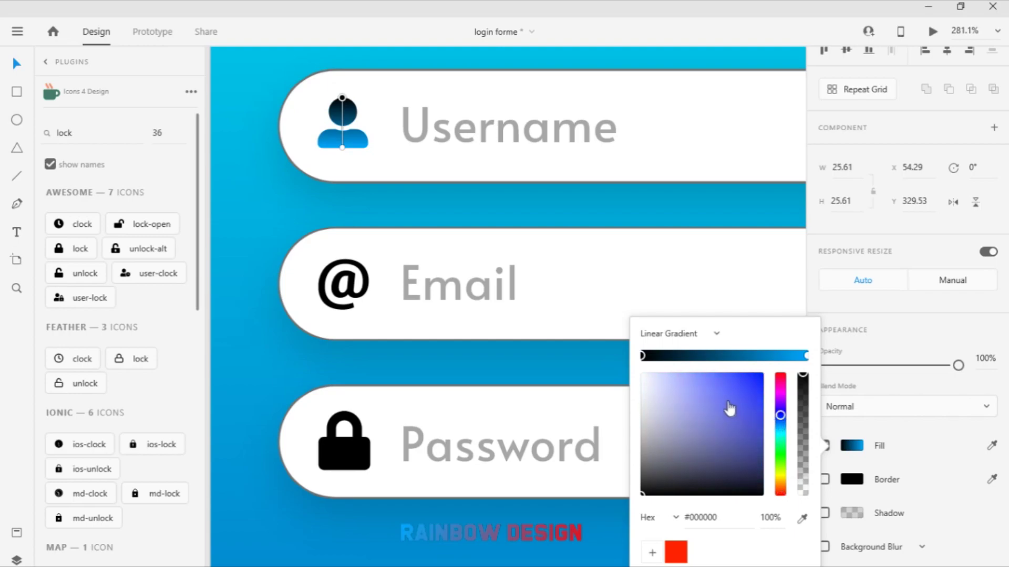
left_click(760, 376)
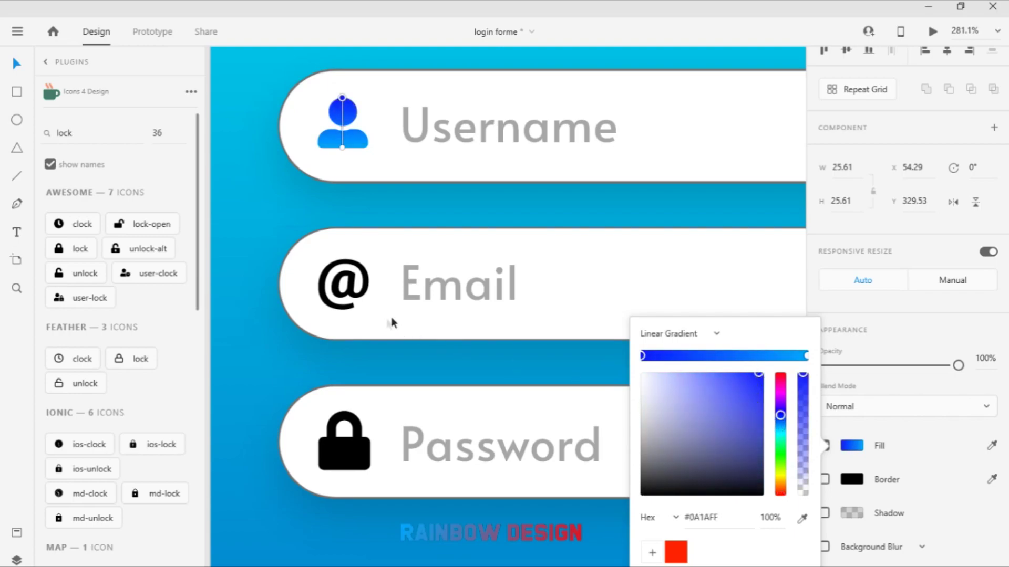
scroll(411, 313, "down", 8)
scroll(433, 308, "up", 5)
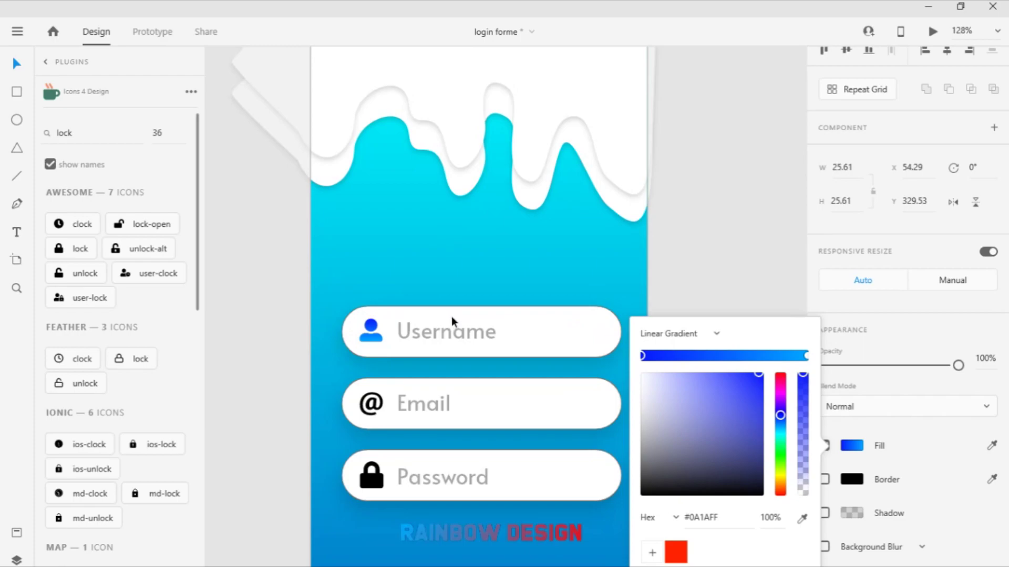
scroll(451, 316, "up", 1)
left_click_drag(782, 418, 780, 439)
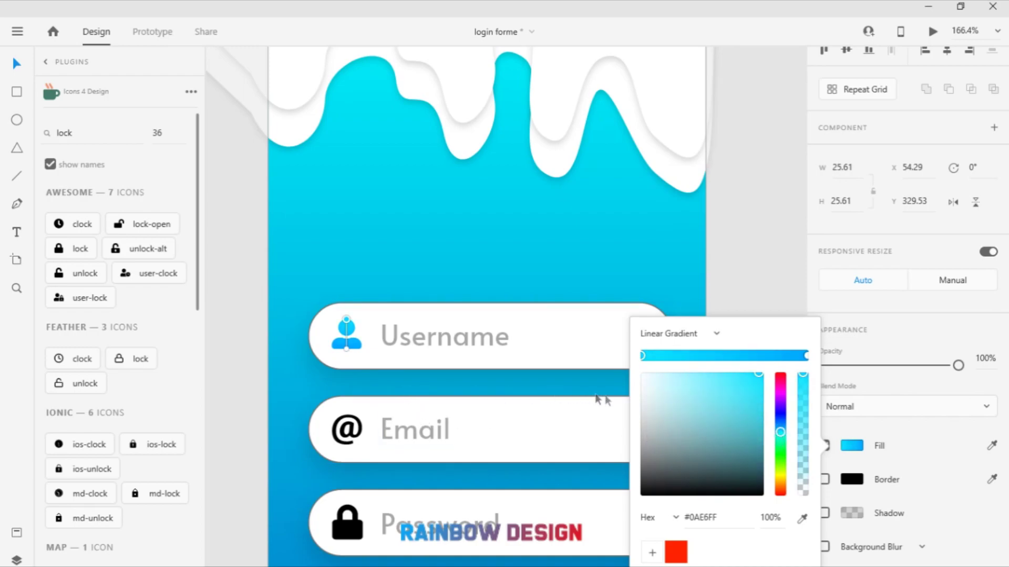
left_click(652, 554)
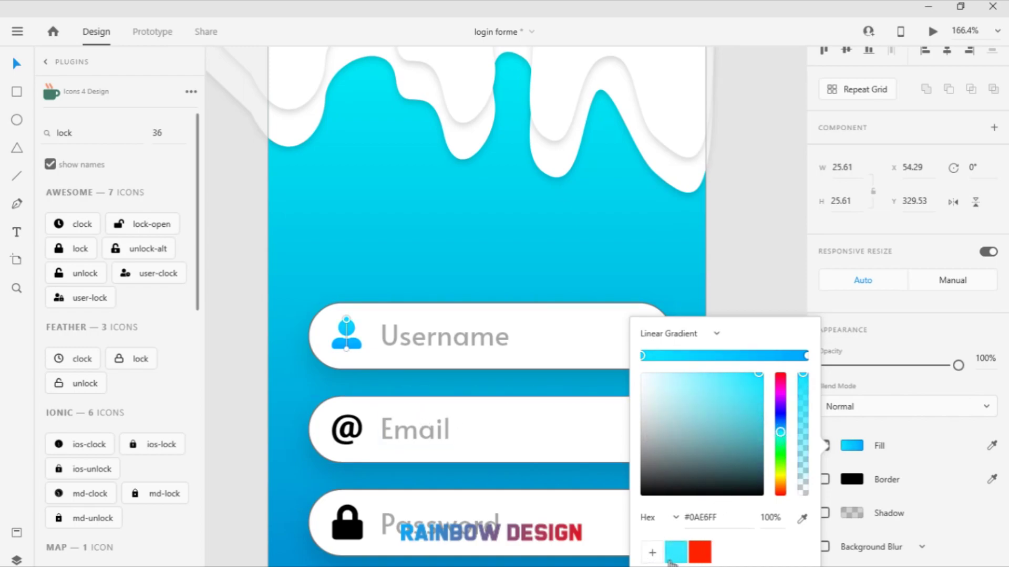
Change the fill of the @ icon in the Email bar from a solid colour to a linear gradient
left_click(343, 430)
double_click(343, 429)
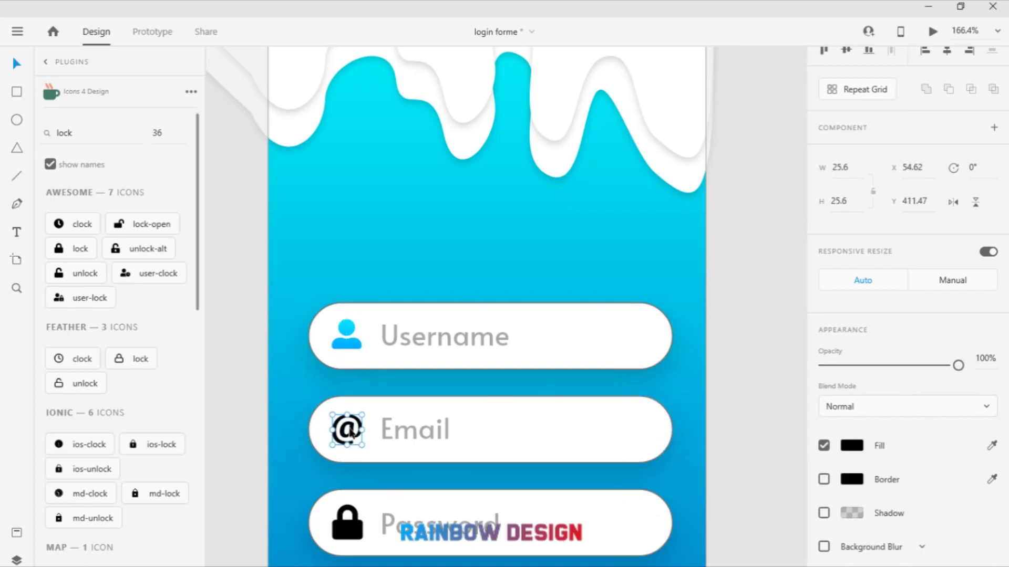
left_click(853, 446)
left_click(699, 345)
left_click(670, 383)
left_click(417, 371)
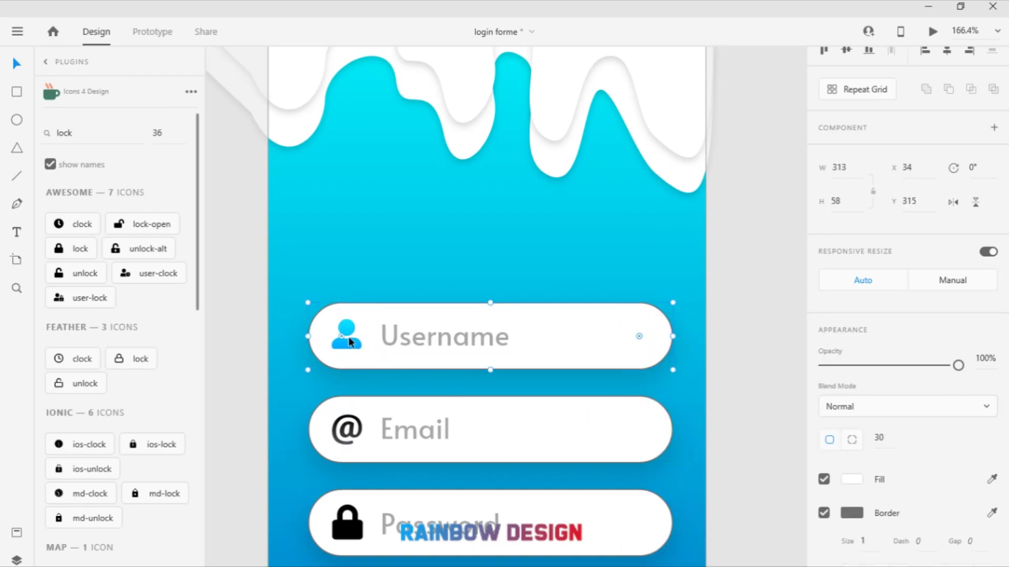
Save the end colour of the user icon's gradient, #00A8FF, as a swatch
double_click(344, 341)
left_click(853, 446)
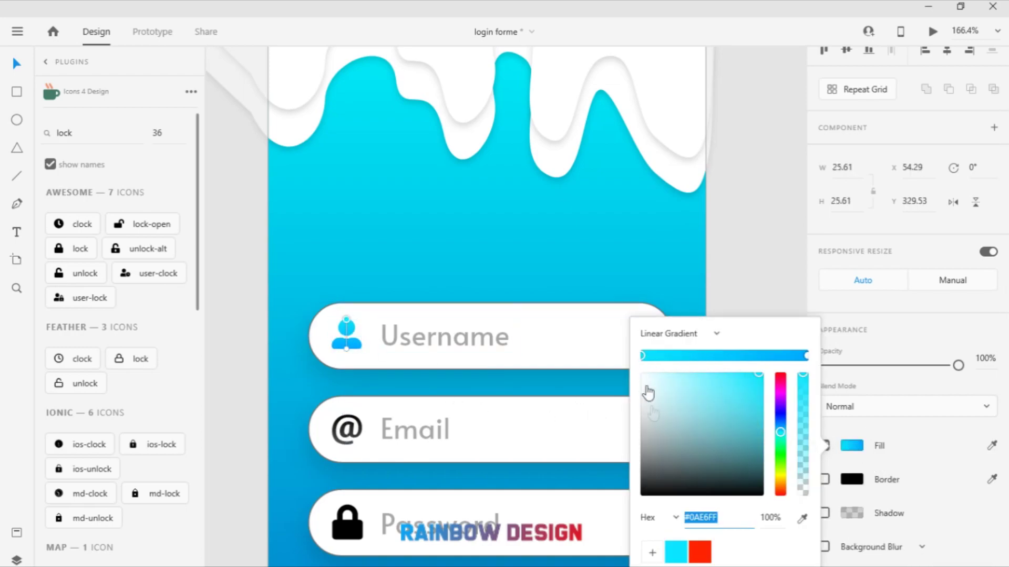
left_click_drag(676, 551, 754, 459)
left_click(807, 357)
left_click(650, 555)
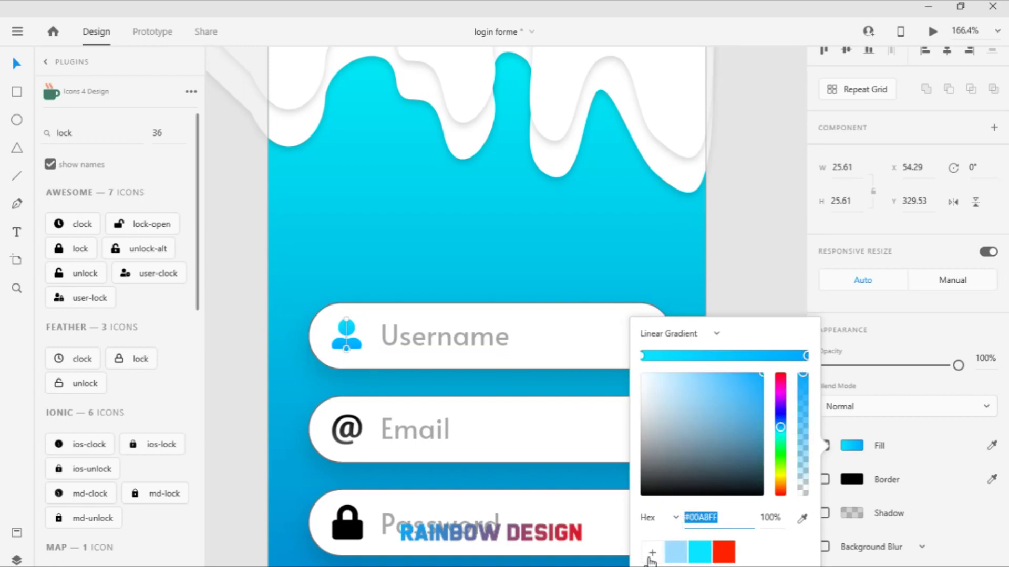
Set the @ icon's gradient from cyan #0AE6FF to blue #00A8FF using the saved swatches
left_click(354, 436)
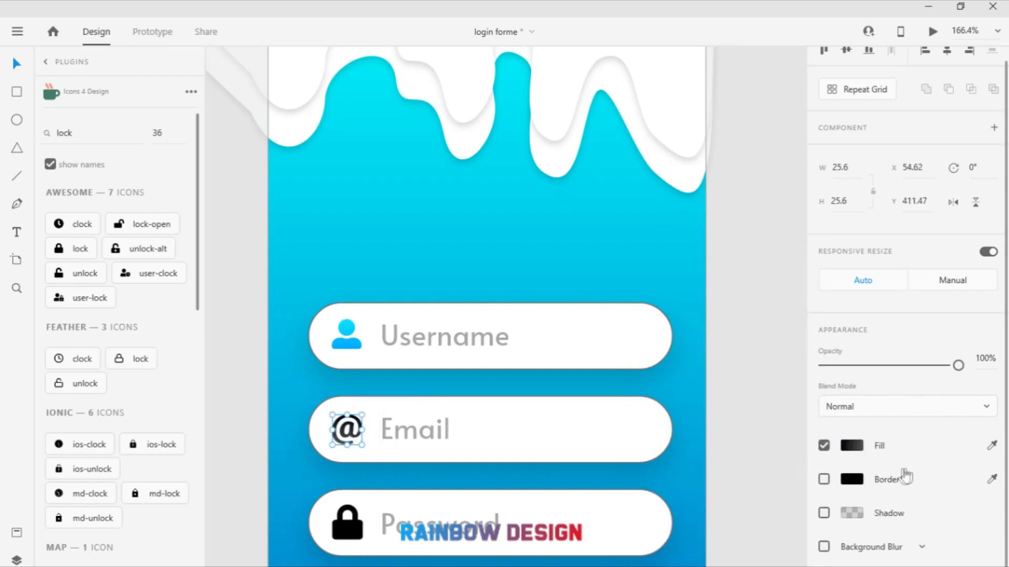
left_click(851, 446)
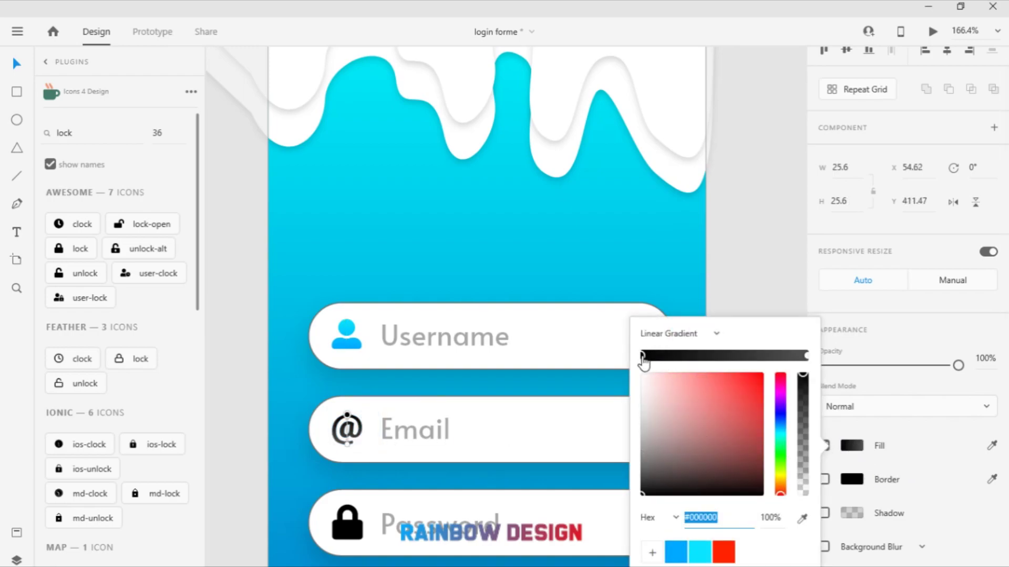
left_click(697, 553)
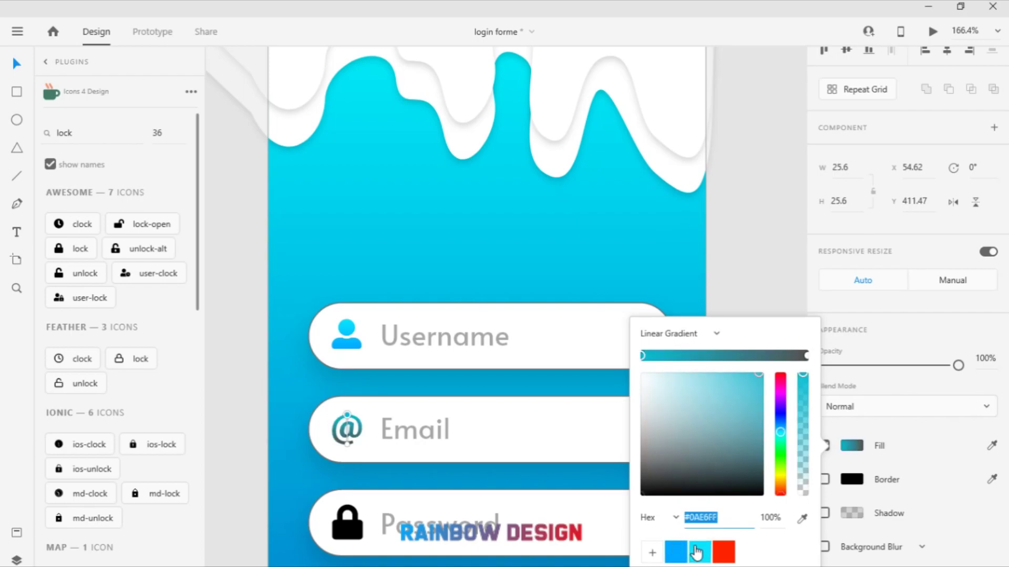
left_click(805, 357)
left_click(676, 558)
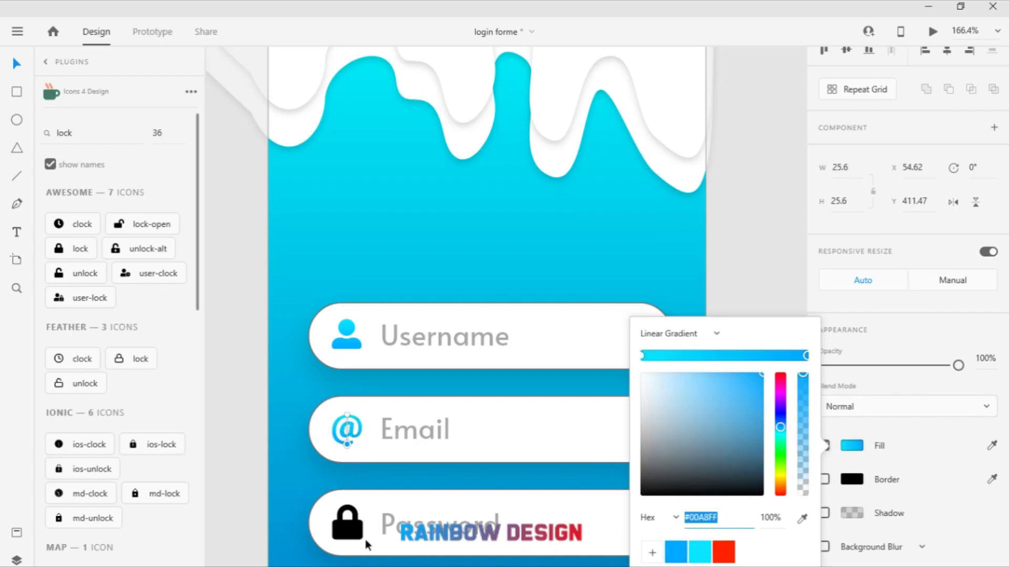
Give the lock icon a linear gradient fill from cyan #0AE6FF to blue #00A8FF using the saved swatches
left_click(347, 536)
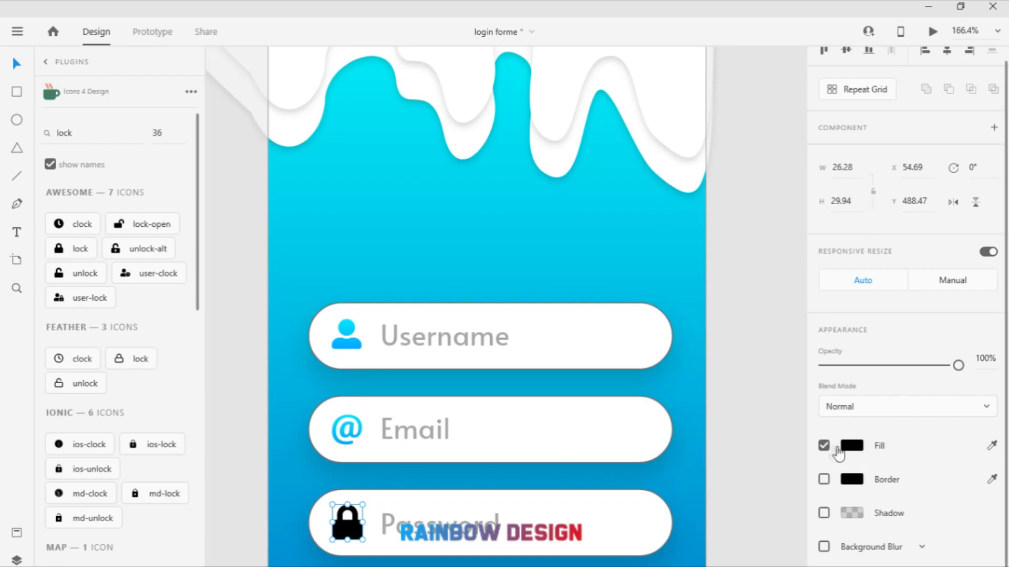
left_click(860, 455)
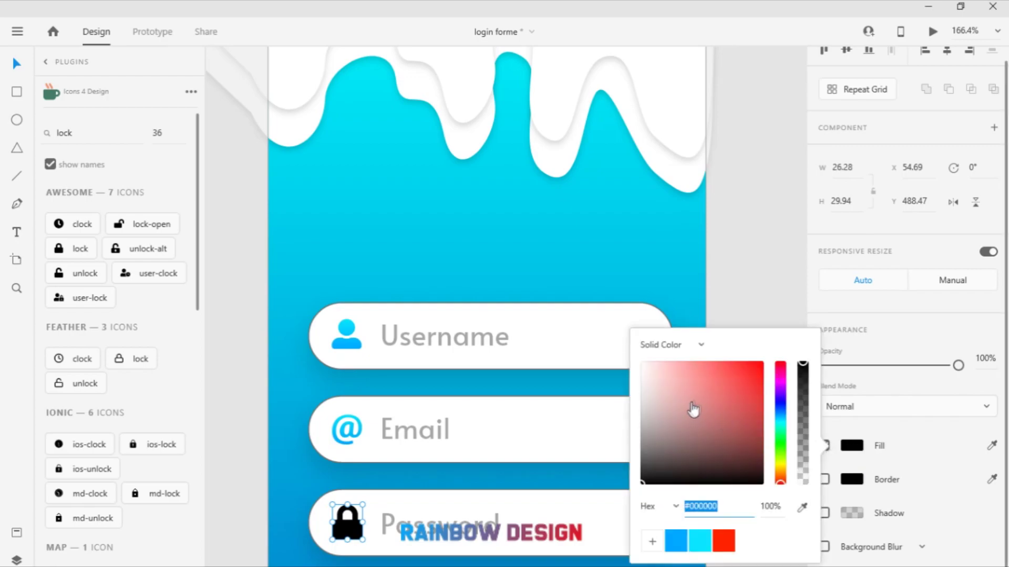
left_click(704, 349)
left_click(687, 382)
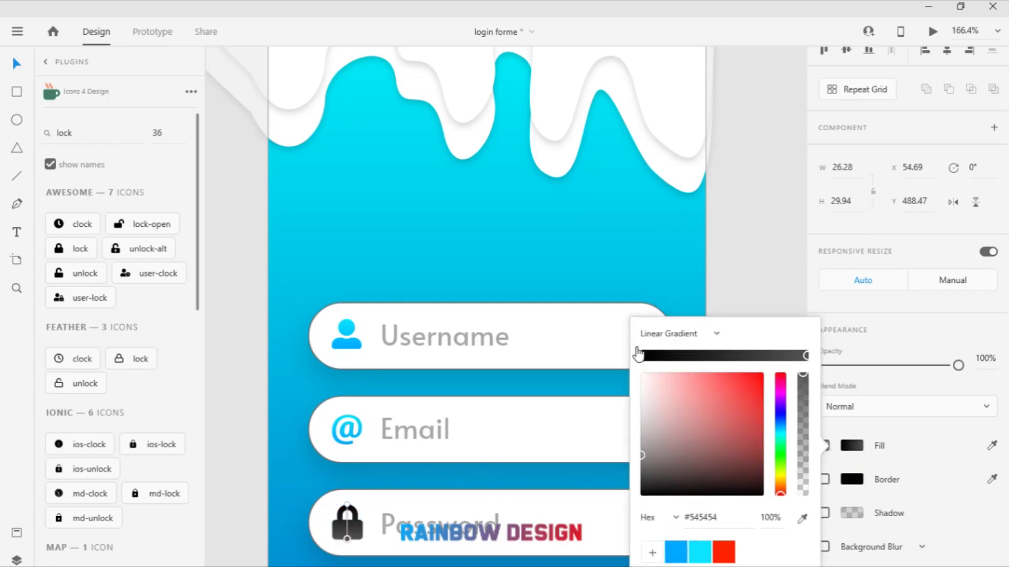
left_click(689, 493)
left_click(699, 554)
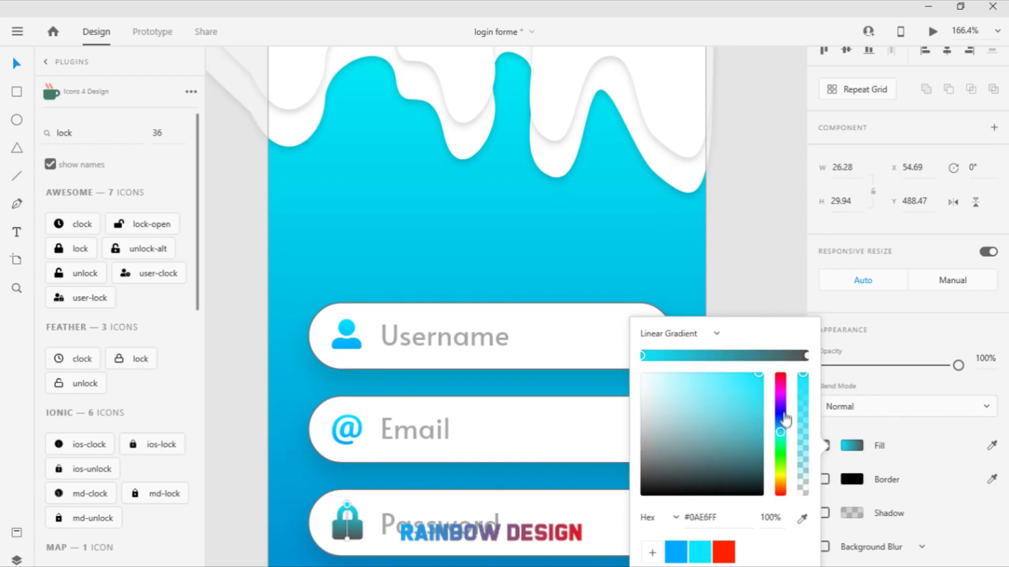
left_click(806, 356)
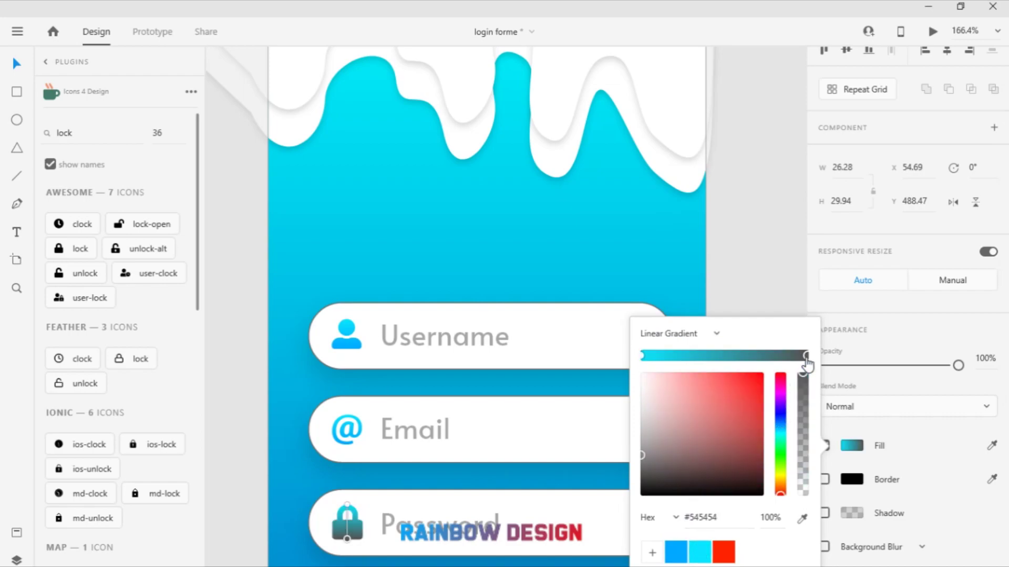
left_click(677, 551)
left_click(551, 258)
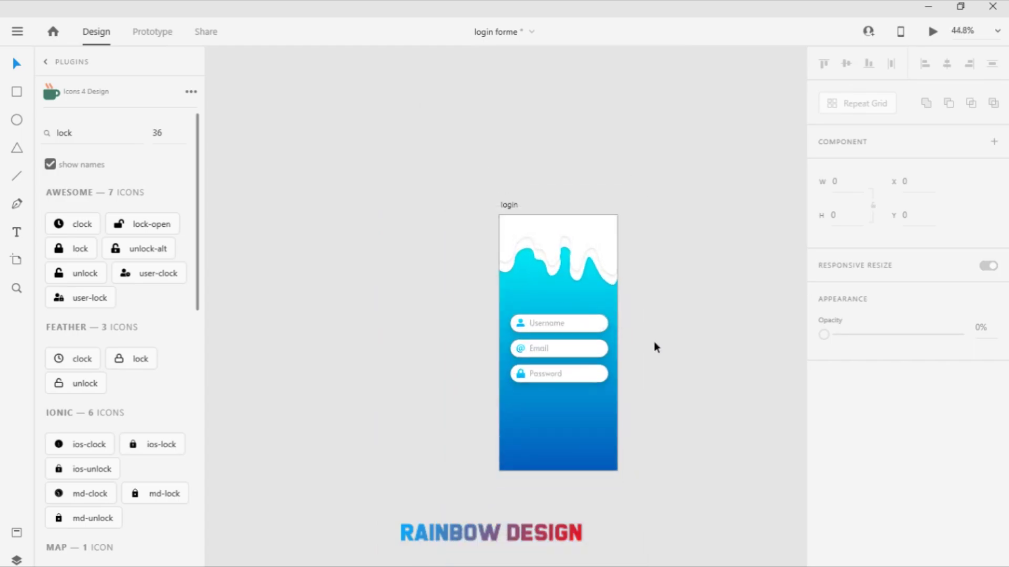
Turn off the border on the Username, Email and Password bars
scroll(651, 344, "up", 5)
left_click(468, 311)
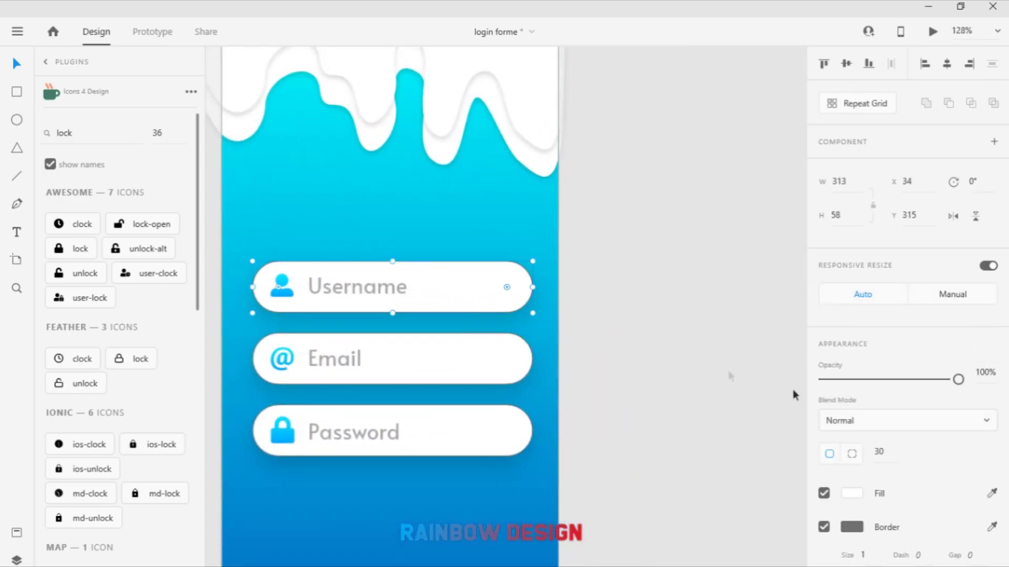
left_click(598, 469)
left_click(452, 360)
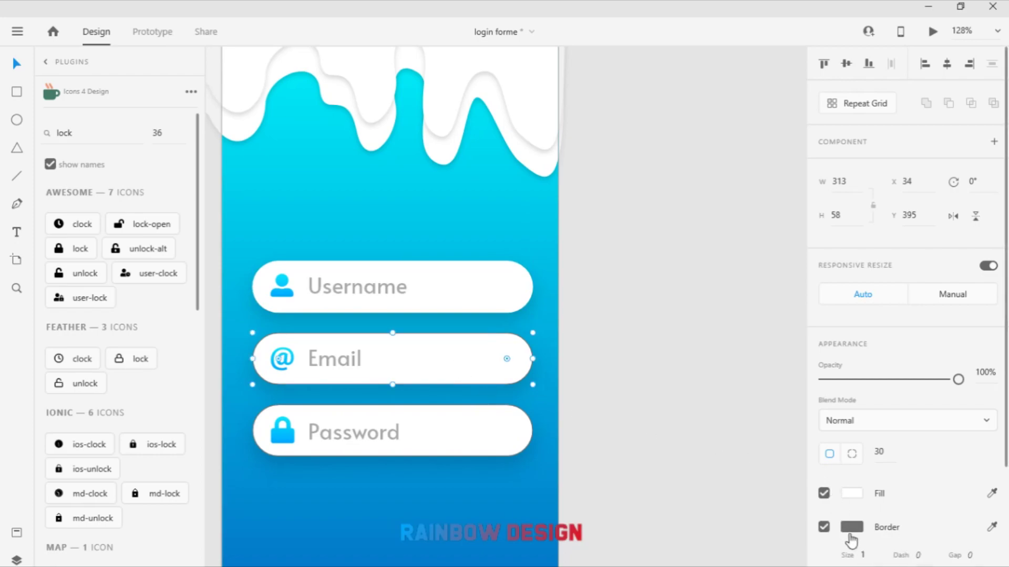
key("Return")
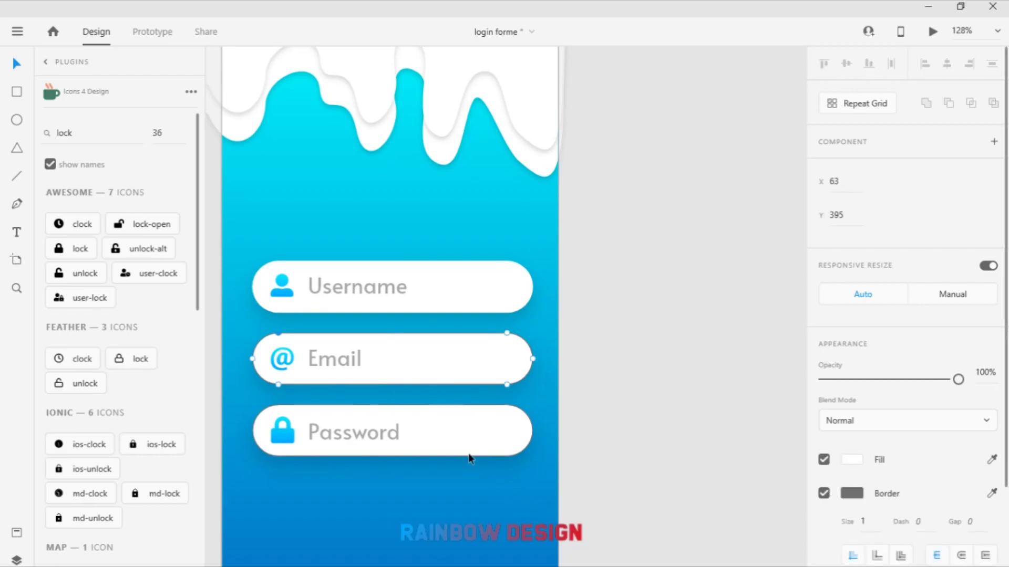
left_click(468, 455)
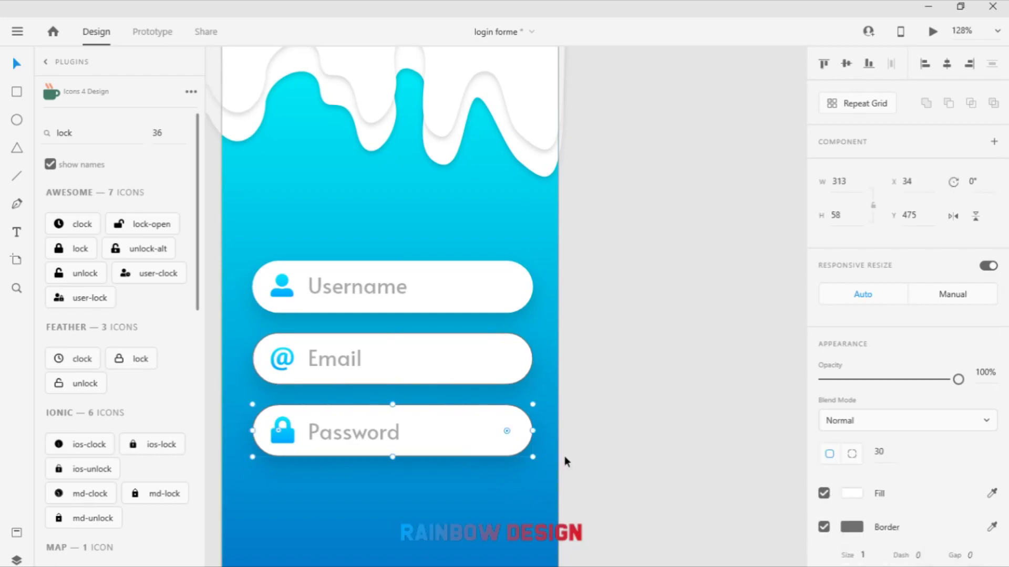
left_click(487, 367, "shift")
left_click(688, 520)
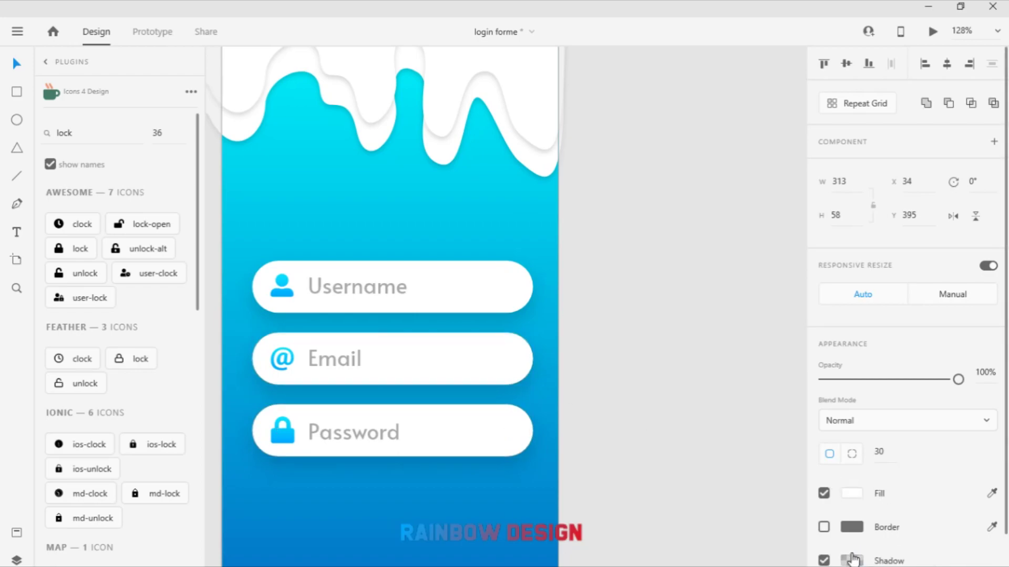
Add the text "Log In" between the wave header and the Username bar and move it to about X 142, Y 228
scroll(554, 451, "down", 4)
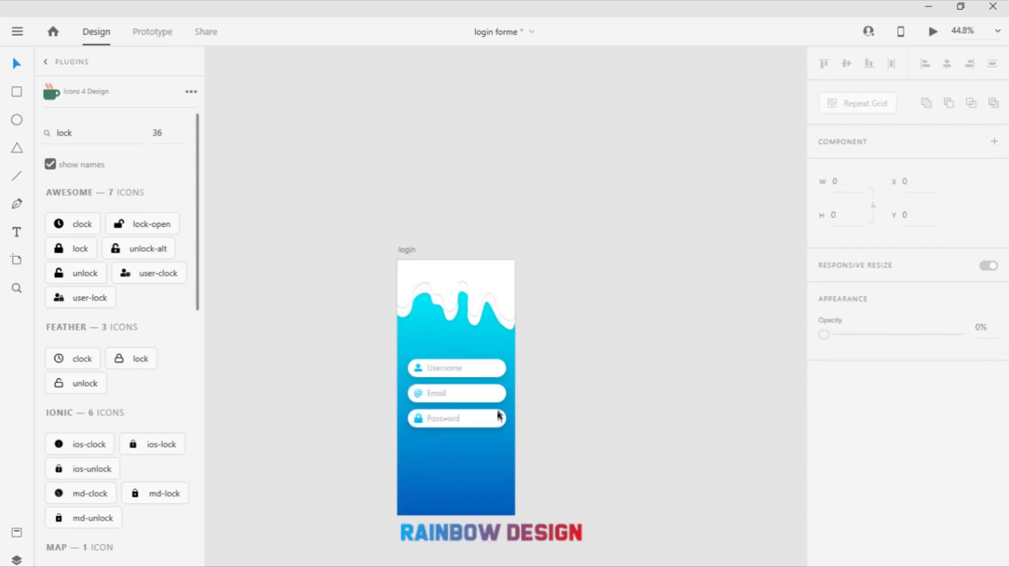
scroll(498, 415, "up", 4)
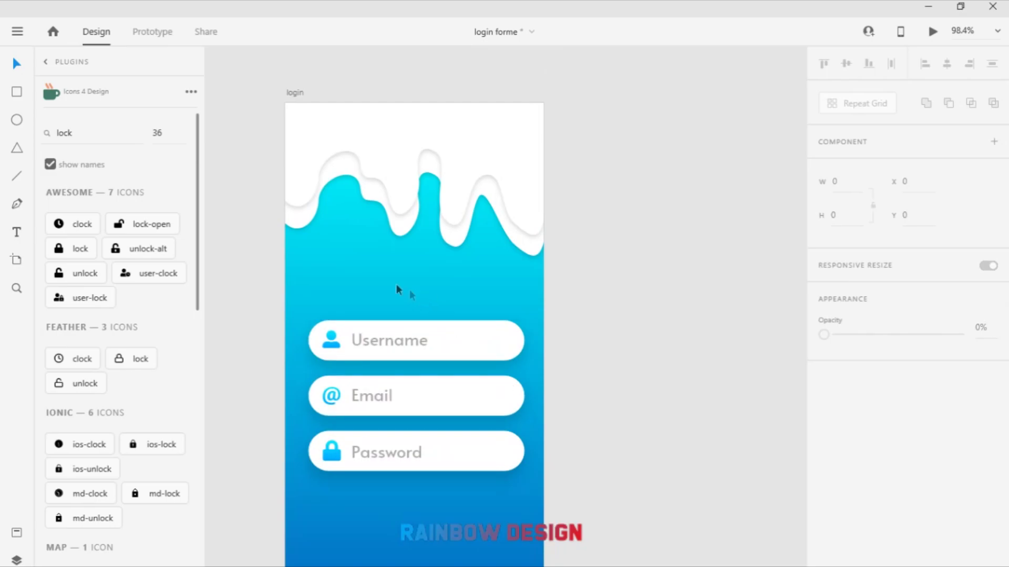
left_click(343, 272)
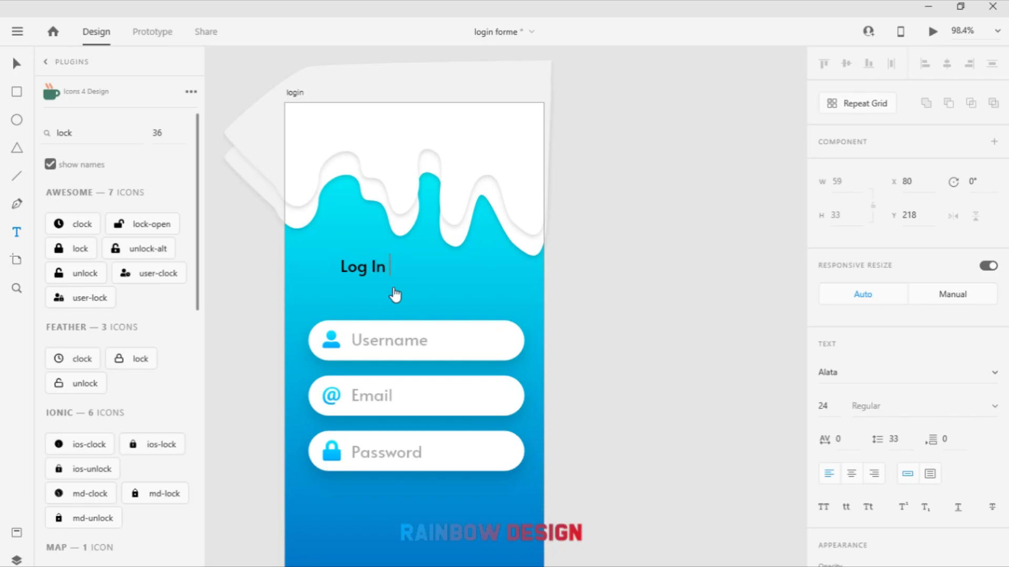
left_click(17, 64)
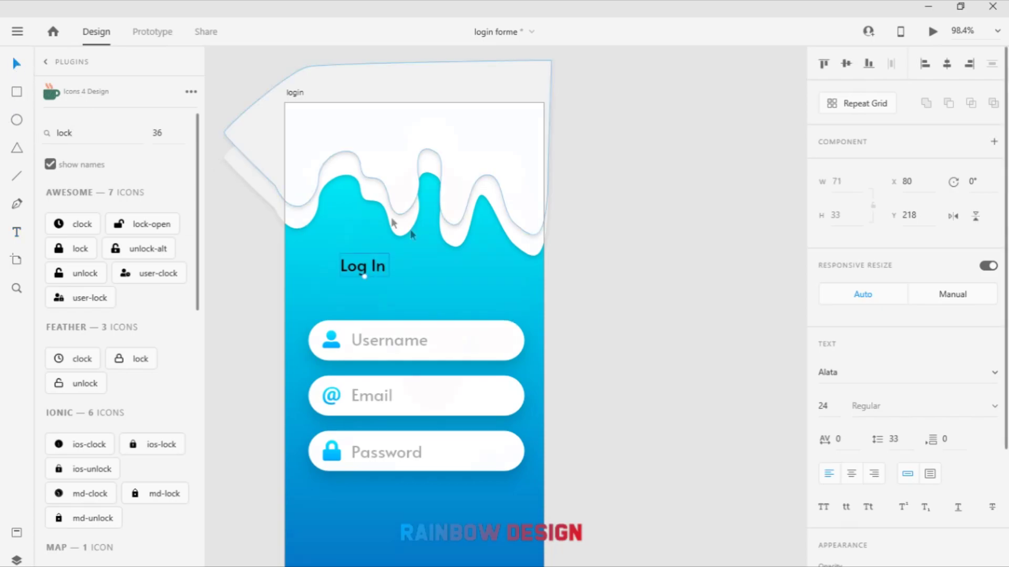
left_click_drag(385, 277, 415, 279)
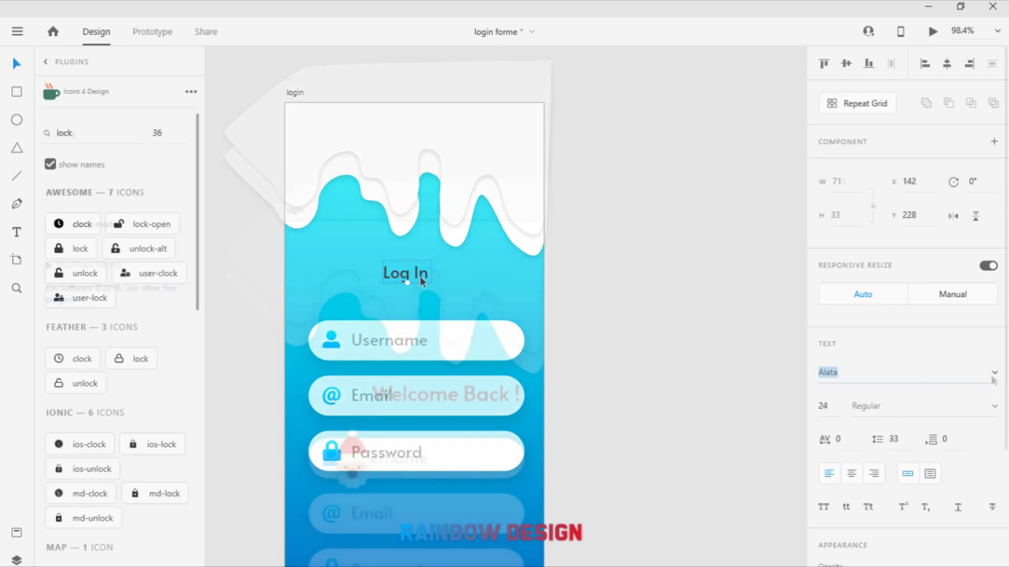
Lower the heading to about Y 236 and replace its text with "Welcome Back !"
left_click_drag(420, 281, 419, 283)
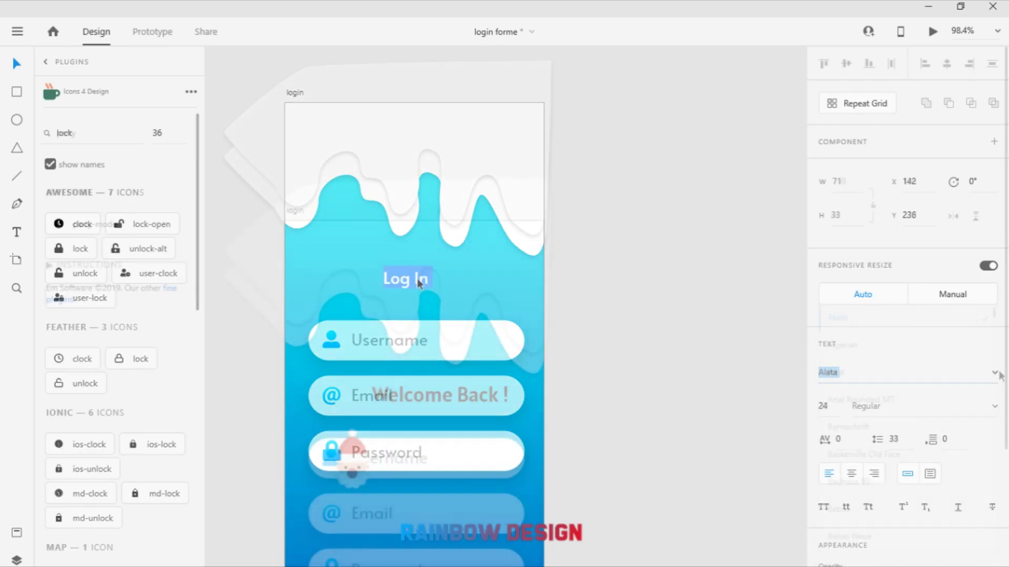
double_click(415, 281)
type("Welcome Back")
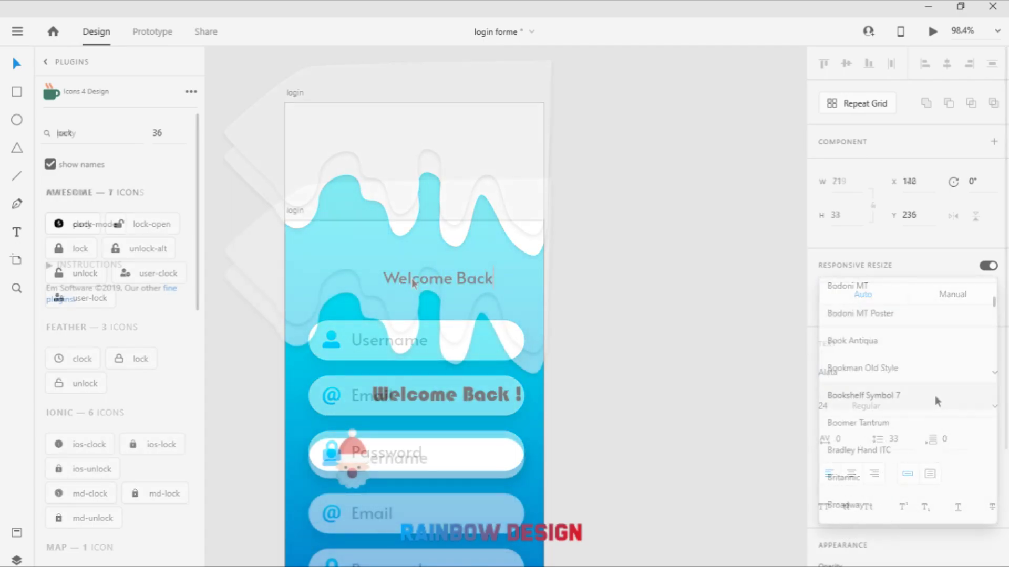
Try Centaur and Copperplate Gothic among other fonts on the "Welcome Back !" heading
left_click(932, 374)
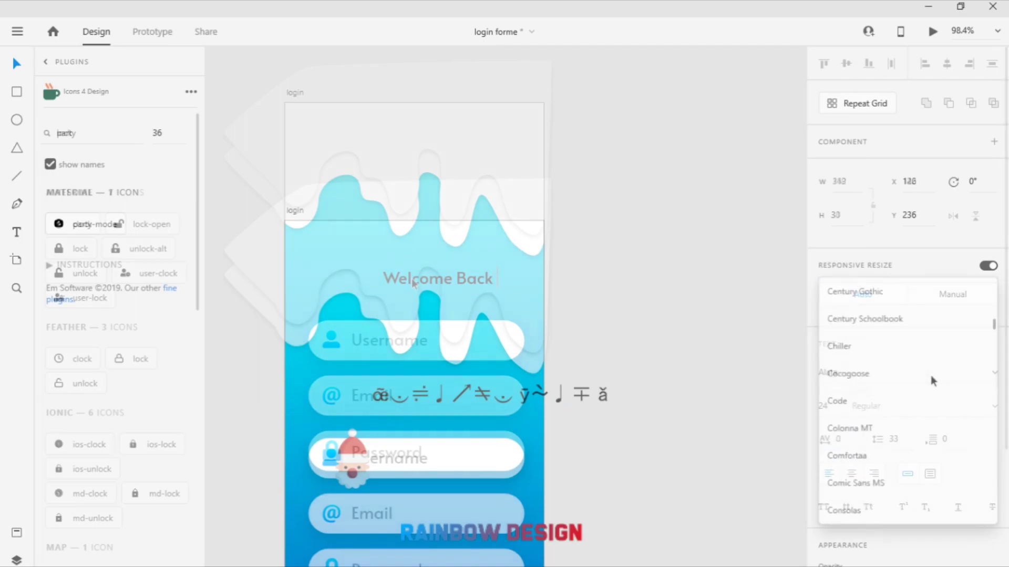
scroll(893, 357, "up", 2)
left_click(849, 321)
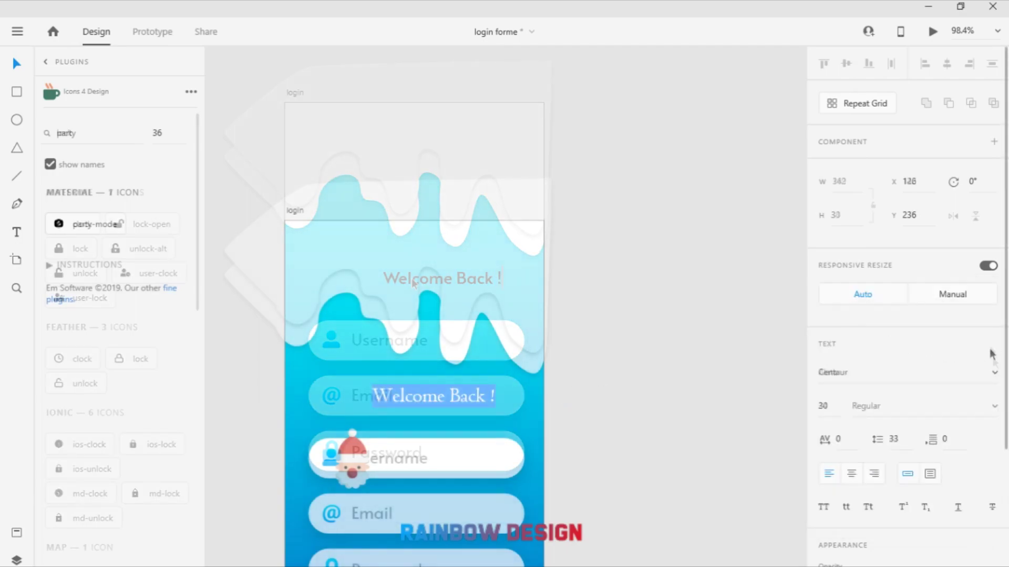
left_click(994, 373)
scroll(910, 381, "down", 5)
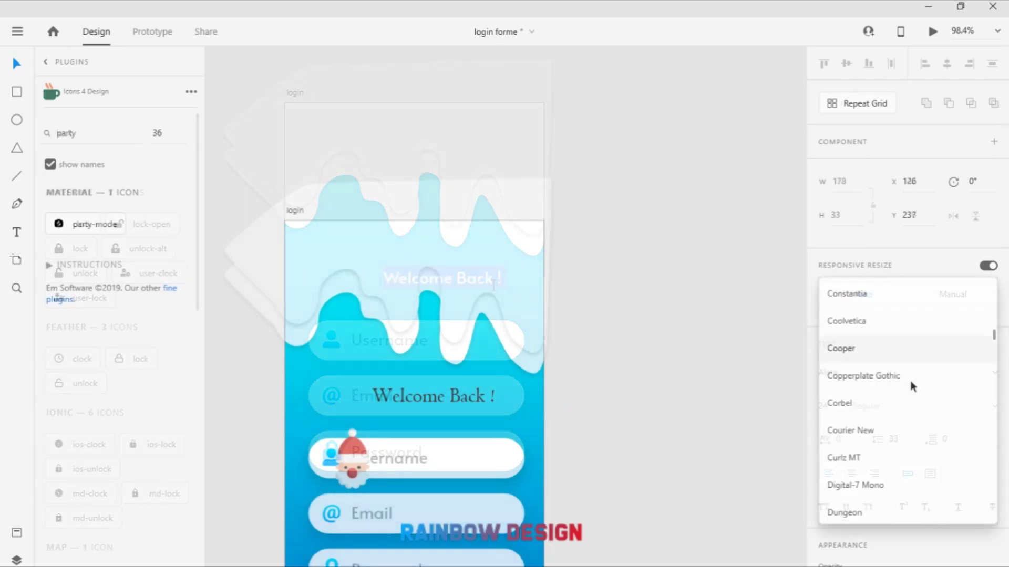
left_click(909, 376)
left_click(934, 374)
scroll(934, 374, "down", 3)
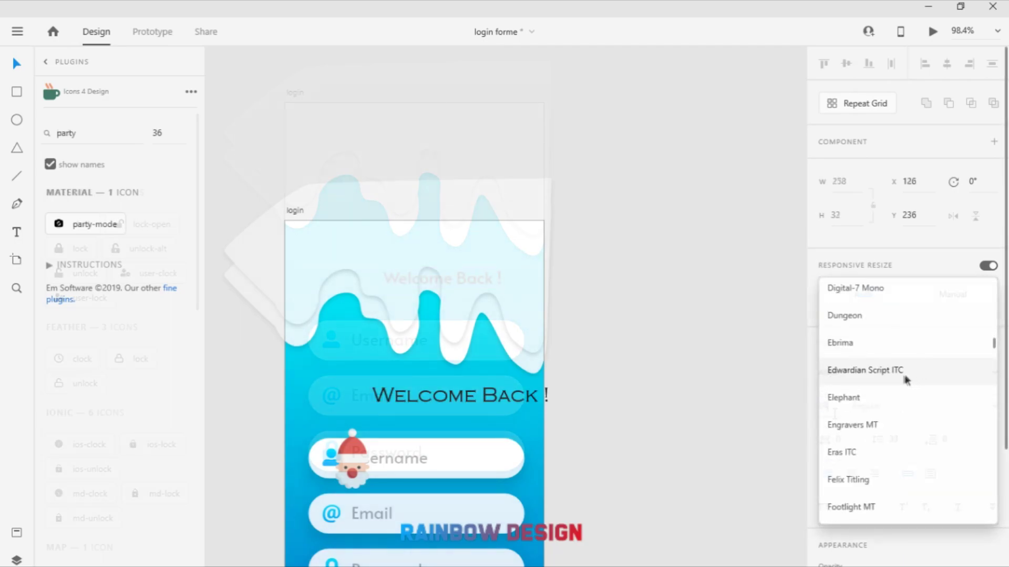
left_click(905, 342)
Try further fonts on the "Welcome Back !" heading, including Pristina and QUARTZO demo
left_click(994, 372)
scroll(945, 370, "down", 3)
scroll(918, 367, "down", 5)
left_click(913, 367)
left_click(984, 370)
scroll(941, 377, "down", 10)
scroll(922, 376, "down", 10)
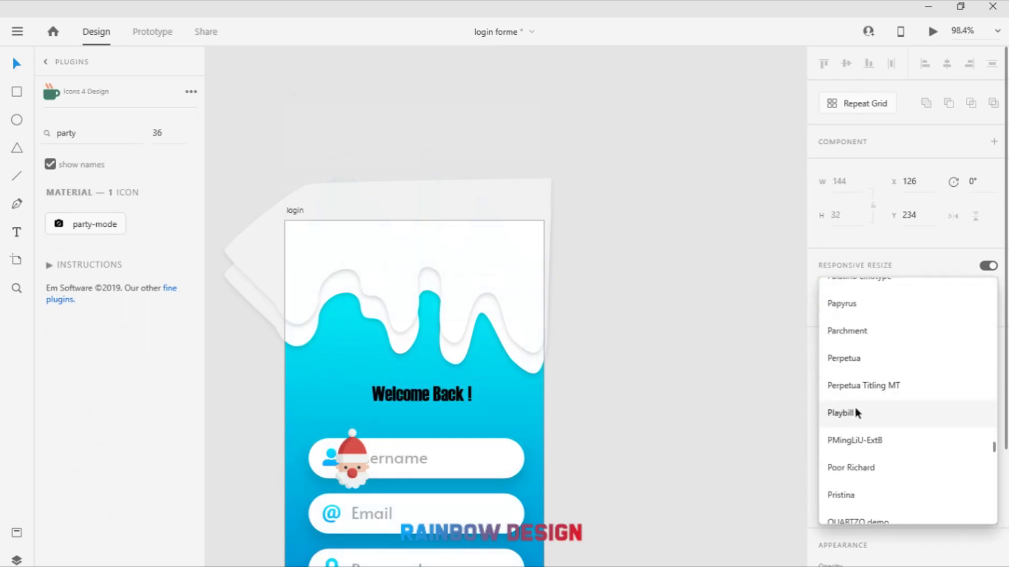
scroll(855, 408, "down", 3)
left_click(860, 310)
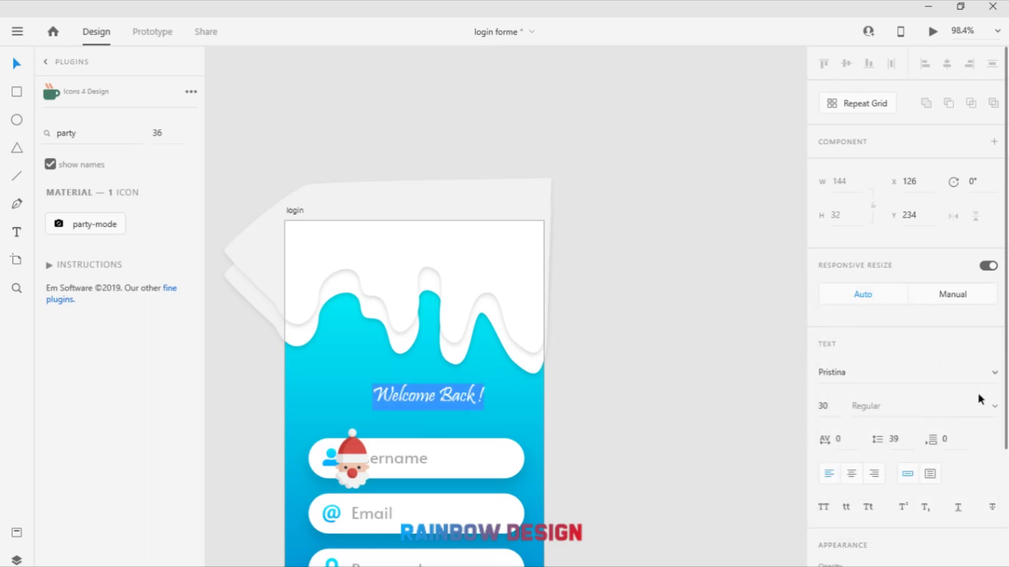
left_click(981, 373)
left_click(874, 318)
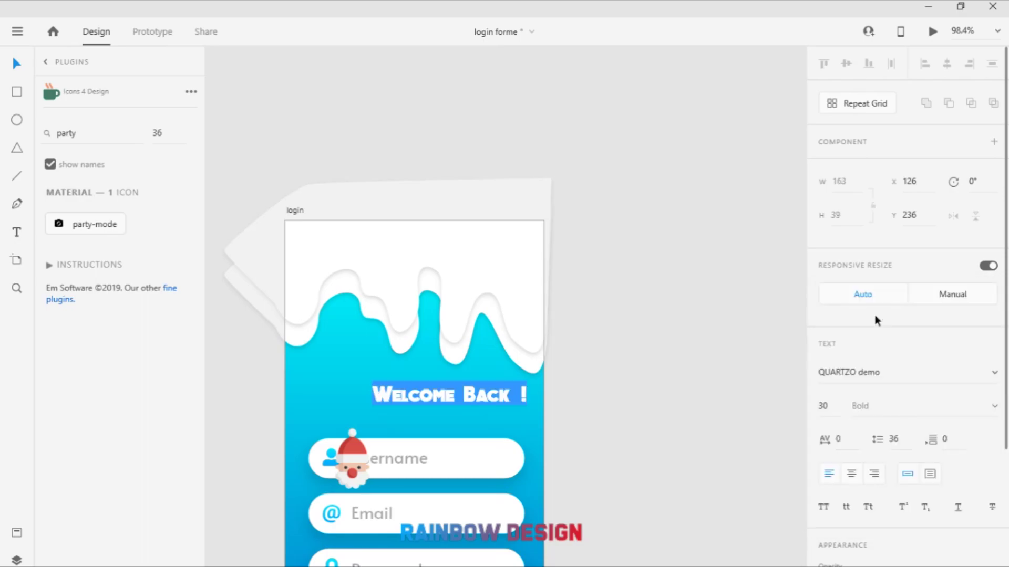
Try Tahoma and Nirmala UI among other fonts on the "Welcome Back !" heading
left_click(986, 370)
scroll(846, 407, "down", 6)
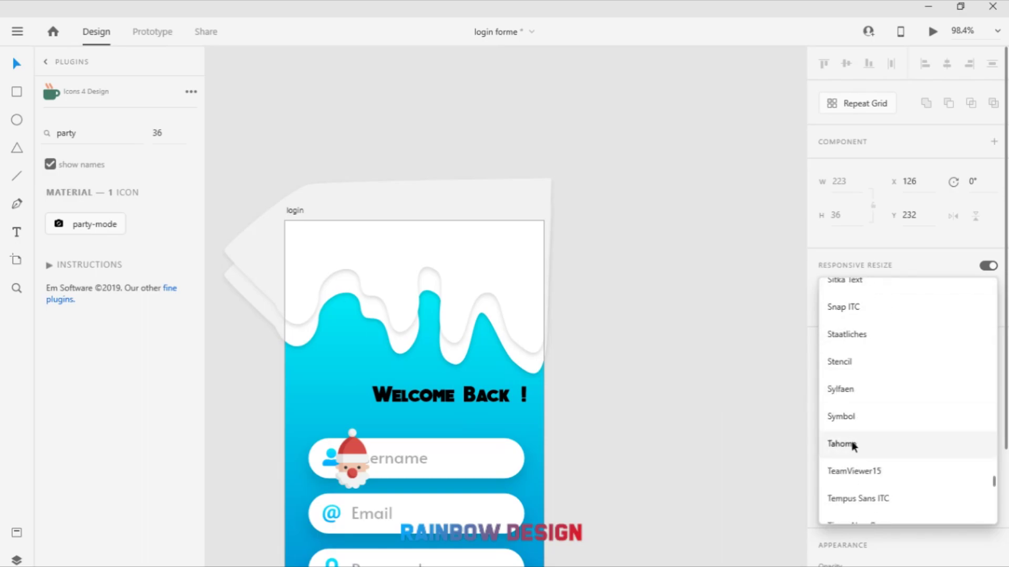
left_click(859, 443)
left_click(990, 377)
scroll(915, 399, "down", 4)
scroll(915, 395, "down", 1)
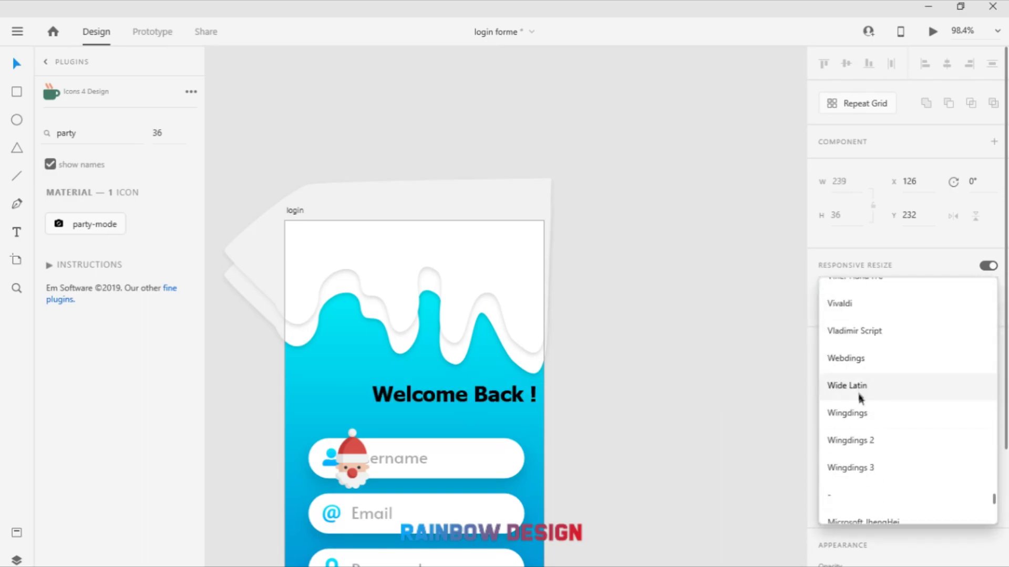
left_click(915, 361)
left_click(982, 371)
scroll(913, 389, "down", 6)
left_click(859, 513)
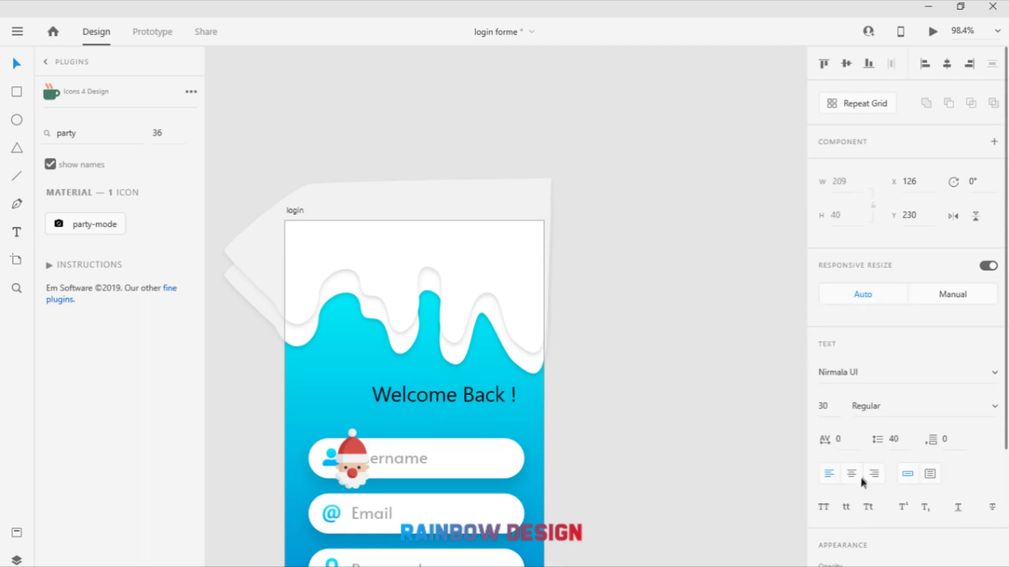
Set the "Welcome Back !" heading in Boomer Tantrum at size 28 and place it at about X 104, Y 244
left_click(996, 377)
left_click_drag(996, 347, 957, 173)
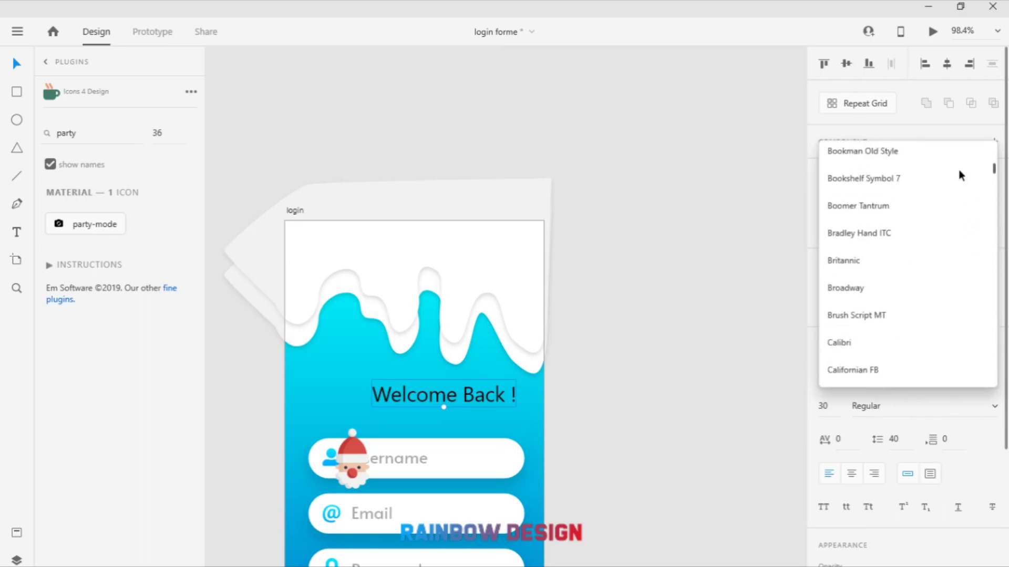
left_click(957, 205)
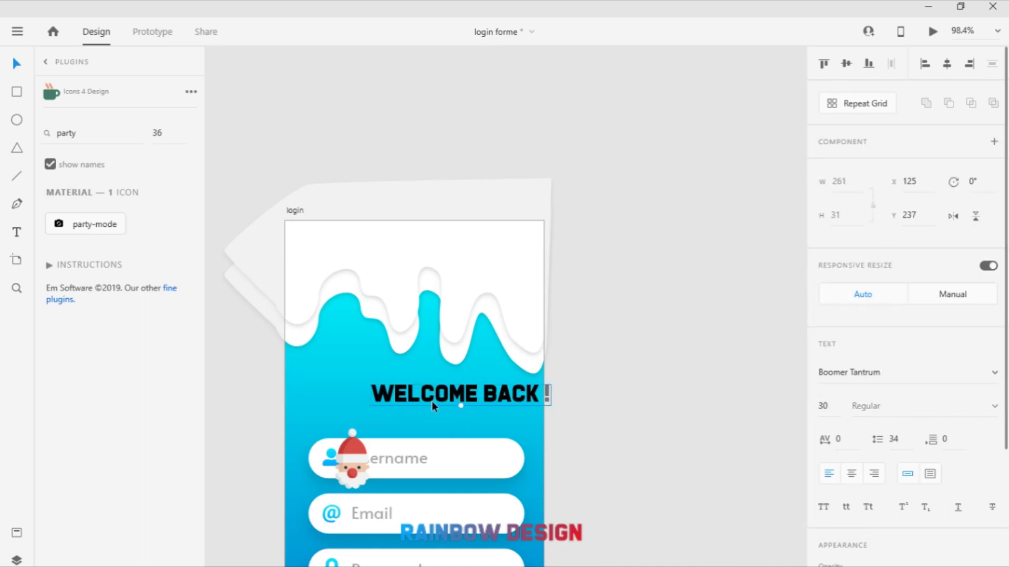
left_click_drag(460, 406, 467, 407)
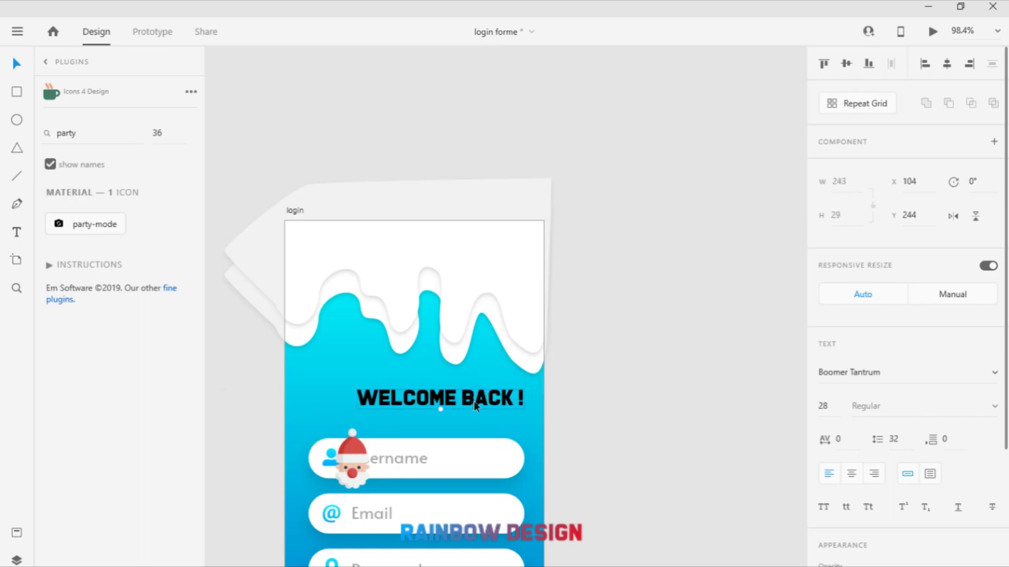
Change the fill colour of the "Welcome Back !" heading to white
double_click(491, 402)
key("Escape")
scroll(873, 421, "down", 5)
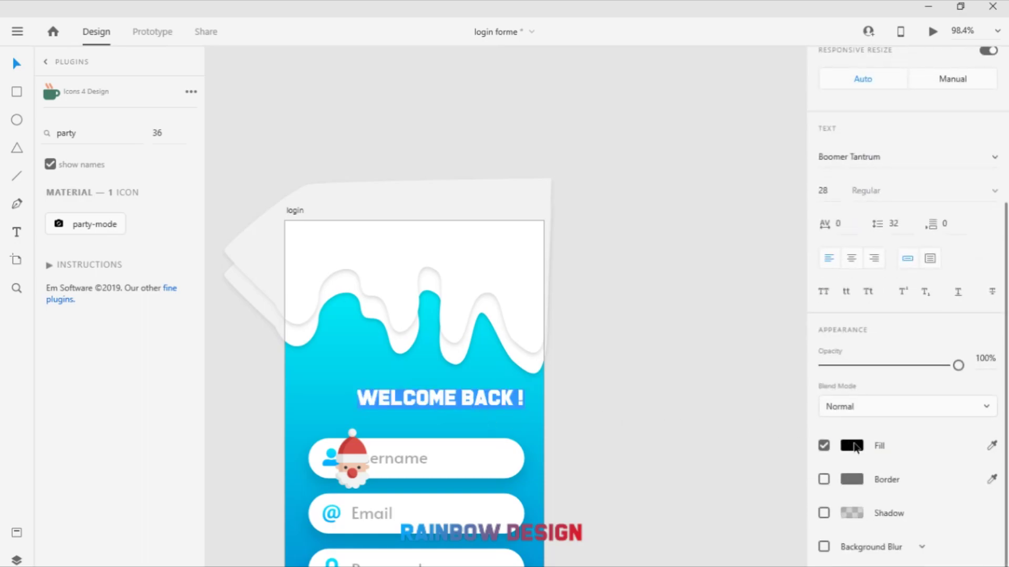
left_click(853, 446)
left_click_drag(667, 392, 612, 342)
key("Escape")
Move the Santa image off the login artboard to the empty canvas just above it and switch to Prototype mode
left_click_drag(349, 462, 319, 160)
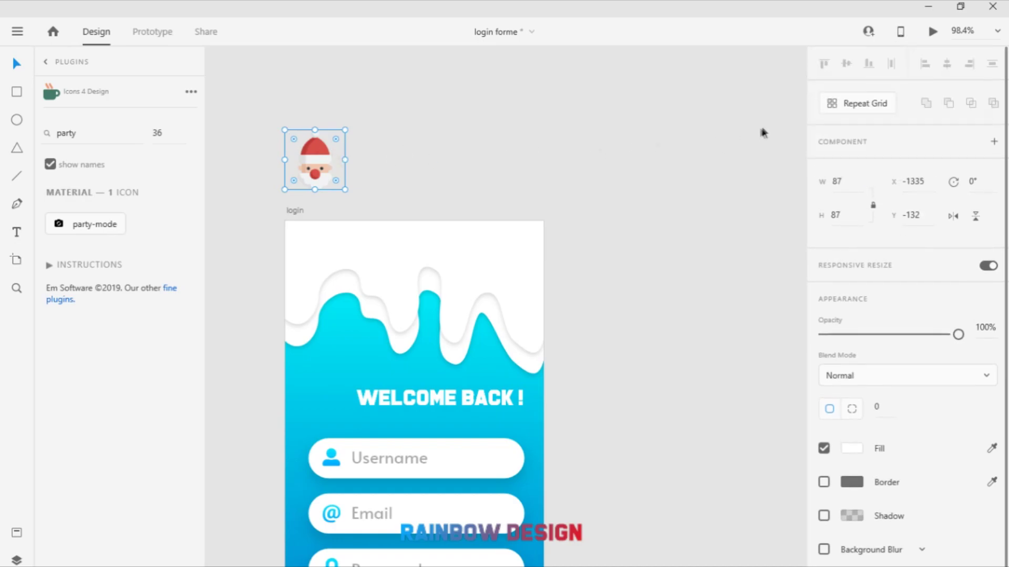
scroll(847, 349, "down", 1)
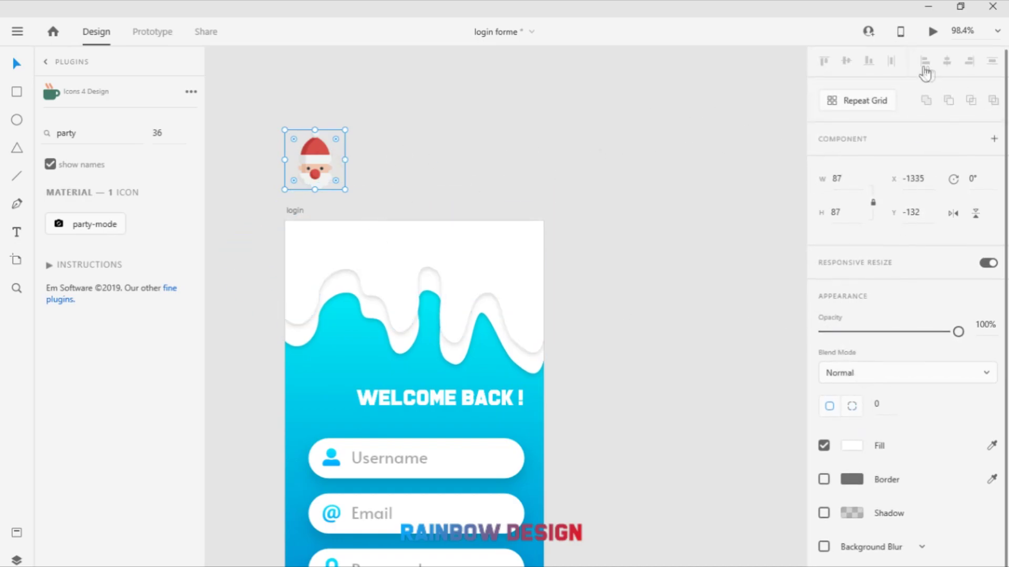
left_click(152, 31)
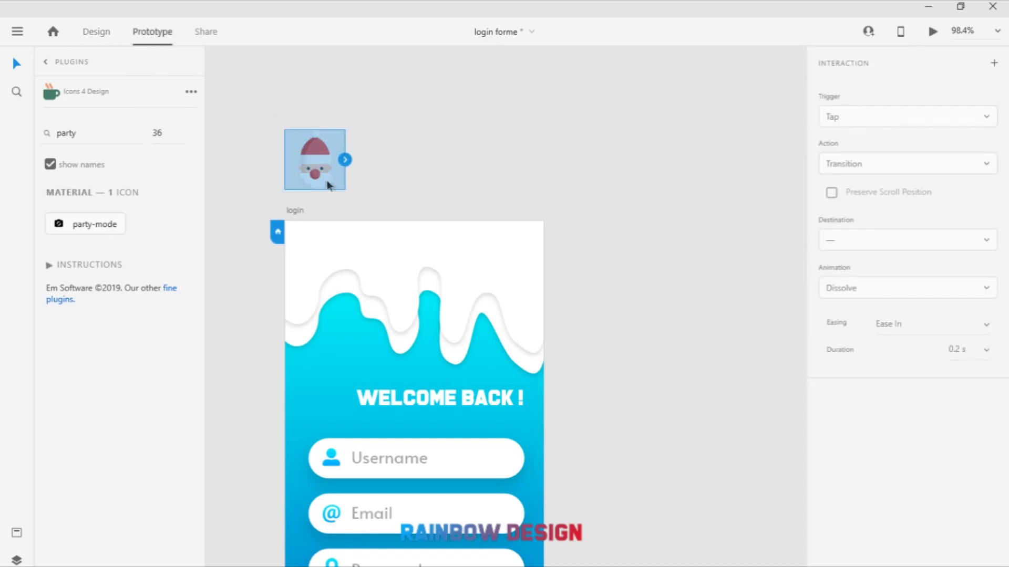
mouse_move(307, 171)
left_mouse_down()
mouse_move(329, 227)
mouse_move(339, 193)
mouse_move(318, 158)
left_mouse_up()
Duplicate the login artboard beside the original, leaving the Santa image out of the copy
left_click(428, 313)
left_click(233, 390)
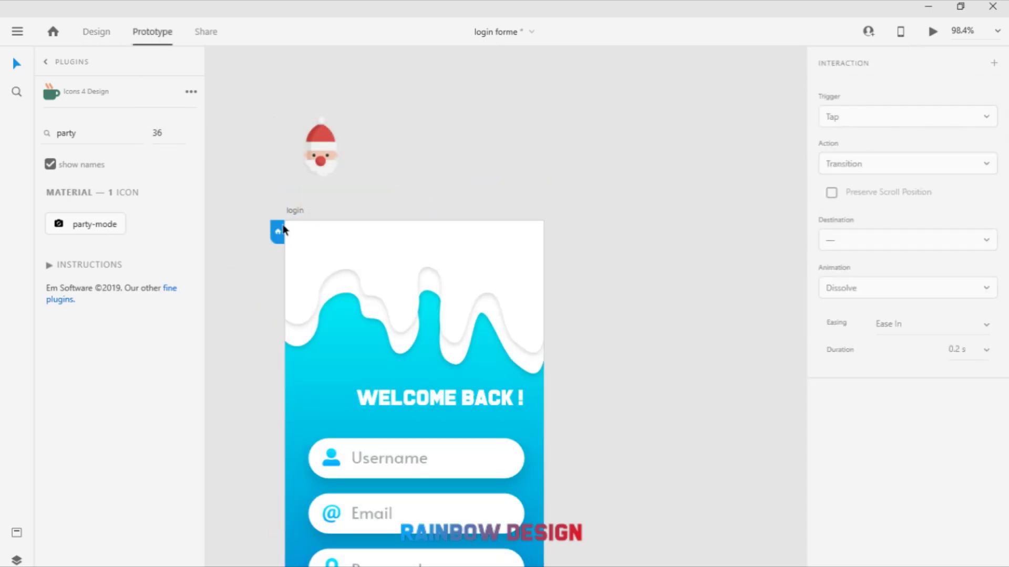
left_click(296, 212)
left_click(321, 150)
left_click(344, 298)
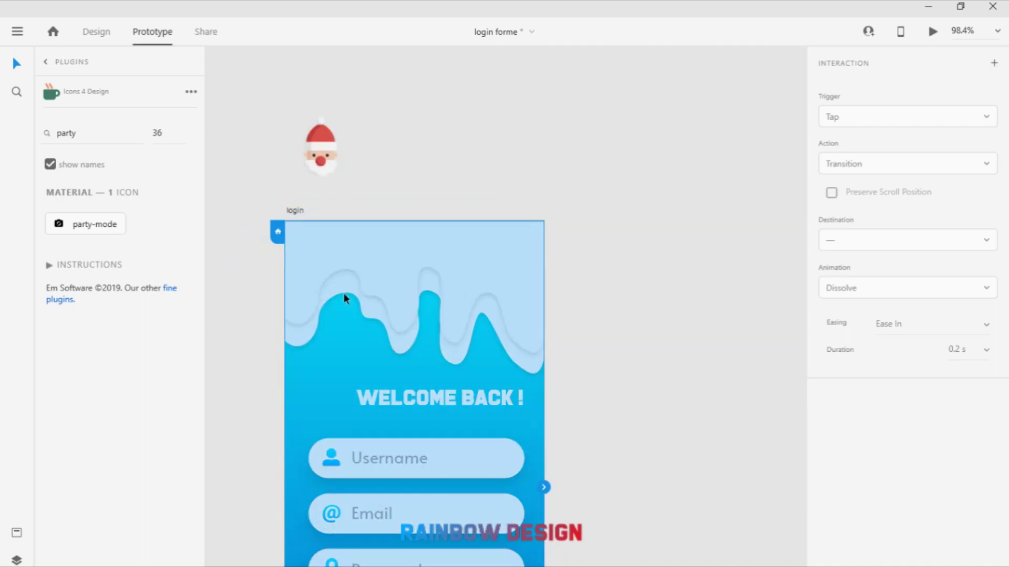
left_click(429, 148)
left_click(321, 149)
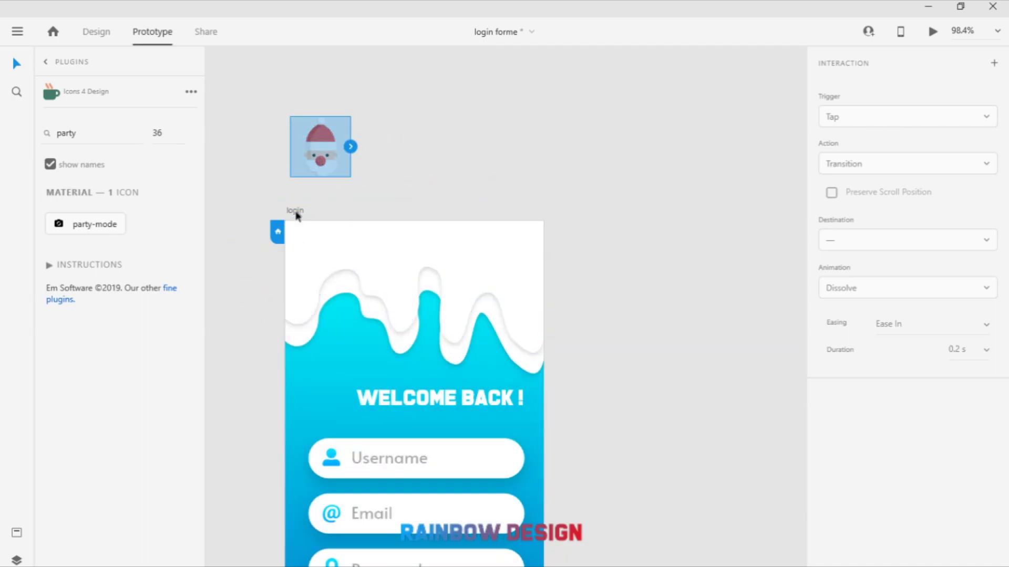
left_click(296, 211)
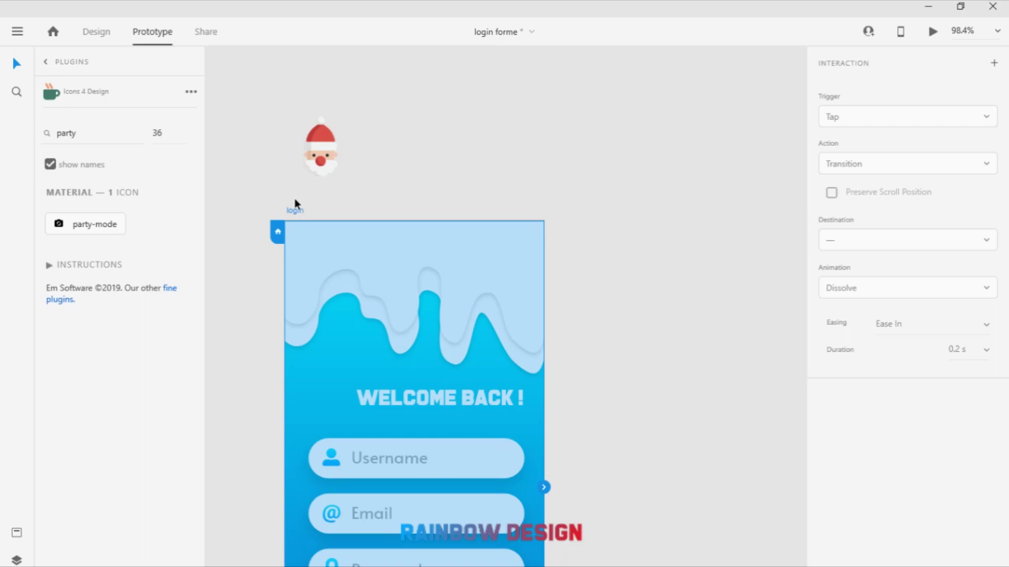
key("ctrl+0")
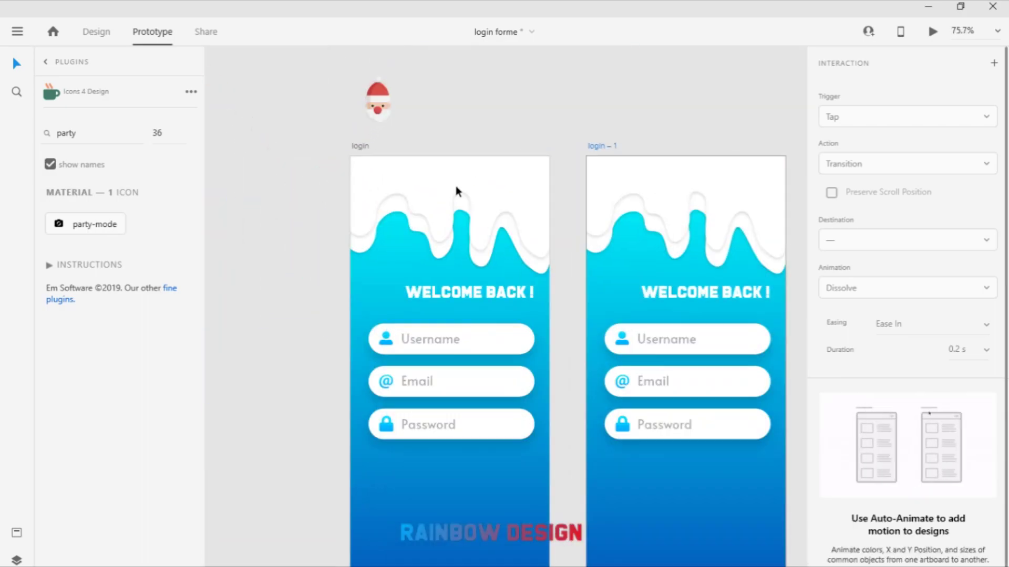
Place the Santa image inside the original login artboard, in the upper left corner of its white header
left_click(391, 112)
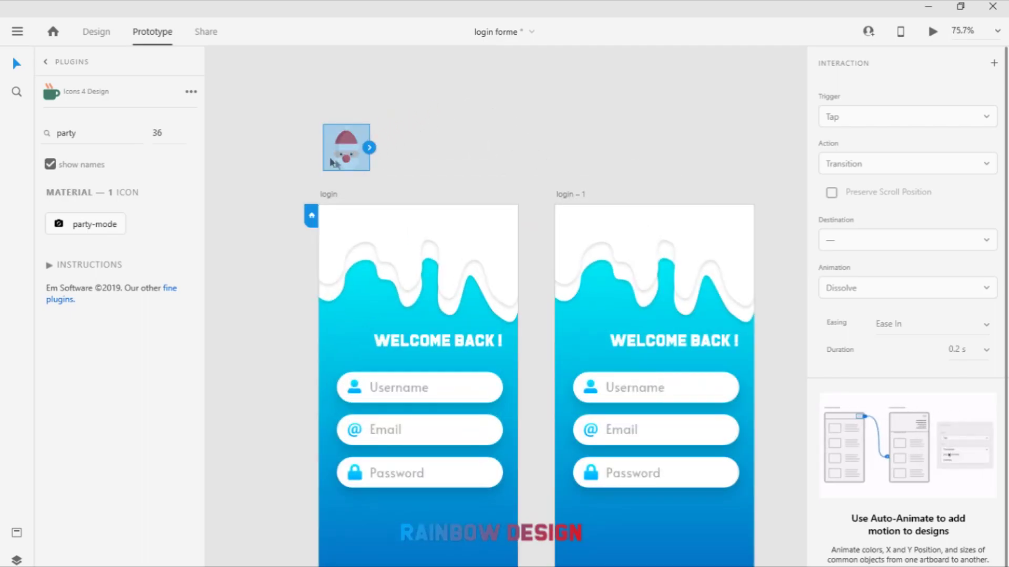
left_click_drag(342, 152, 342, 240)
left_click(295, 340)
left_click(355, 229)
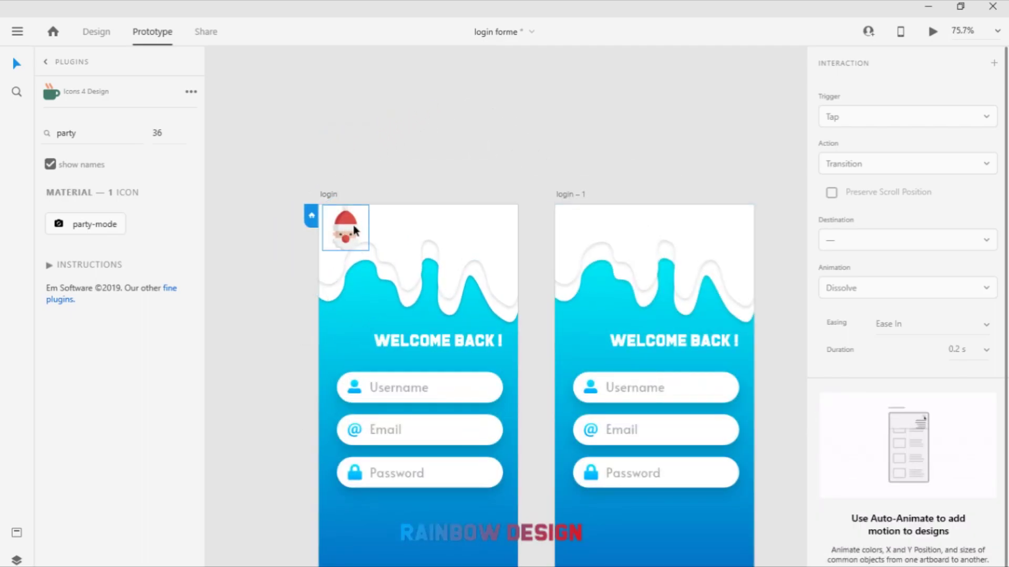
Show the document's layers and examine the login and login – 1 artboard entries
left_click(45, 65)
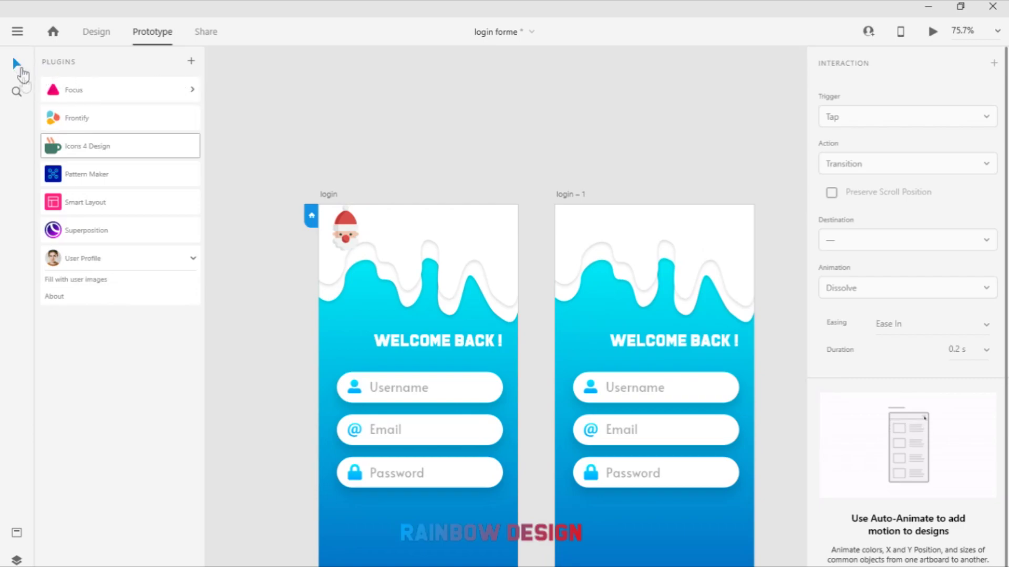
left_click(17, 559)
left_click(72, 115)
left_click(72, 136)
double_click(72, 115)
key("Escape")
left_click(439, 146)
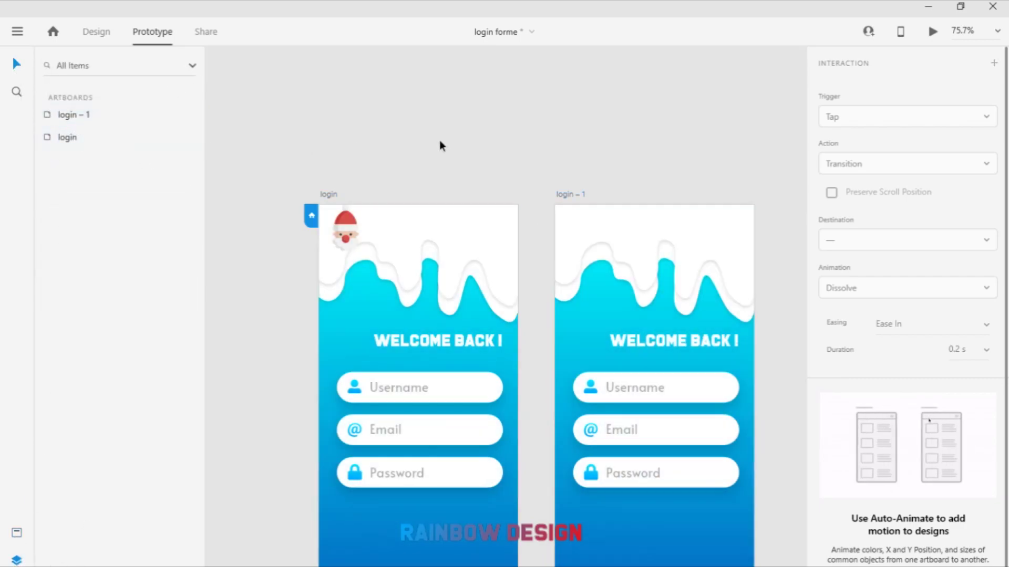
Return to Design mode and position the Santa image before the "Welcome Back !" heading at about X 17, Y 201
left_click(350, 239)
left_click_drag(351, 237, 365, 344)
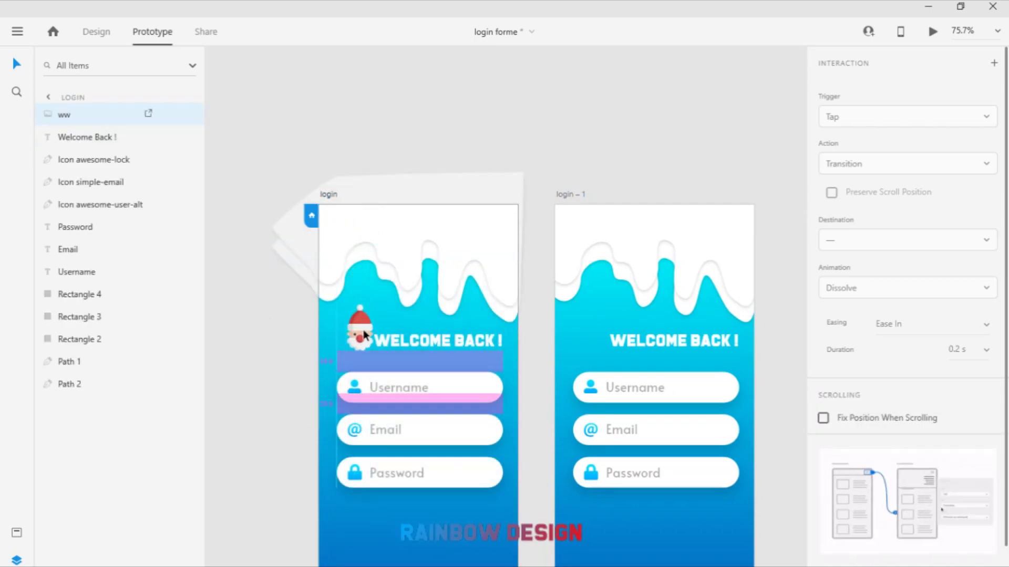
left_click(96, 33)
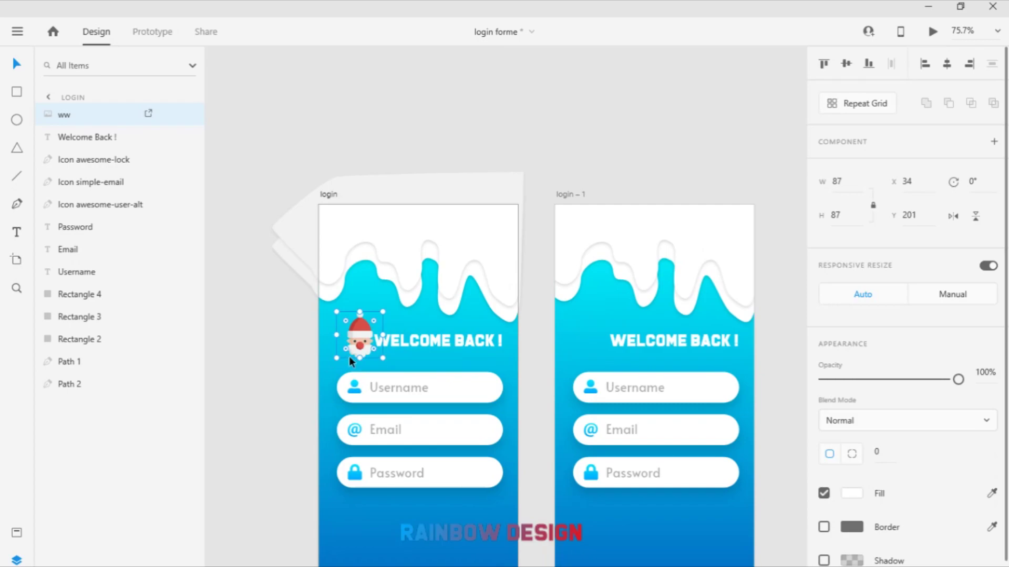
left_click_drag(348, 358, 351, 340)
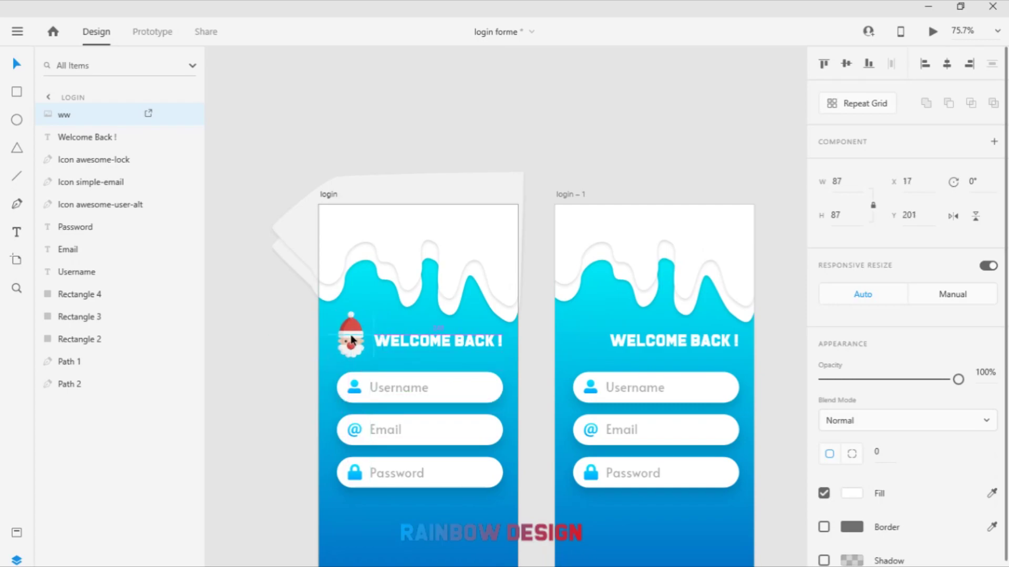
Enlarge the "Welcome Back !" heading to size 32 at about X 74, Y 243, and shift the Santa image to X 9
left_click(497, 344)
left_click_drag(439, 351, 439, 354)
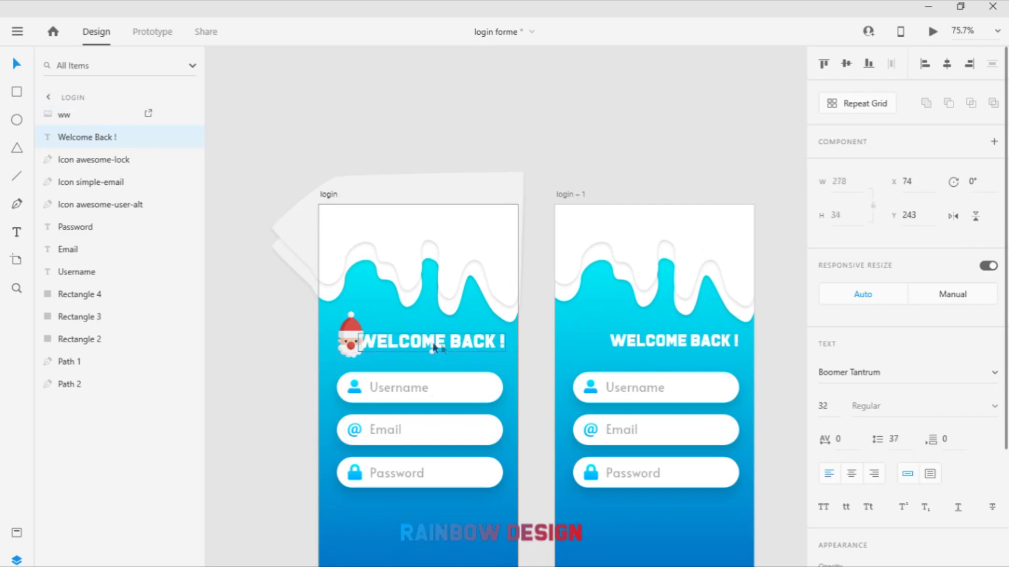
left_click(348, 336)
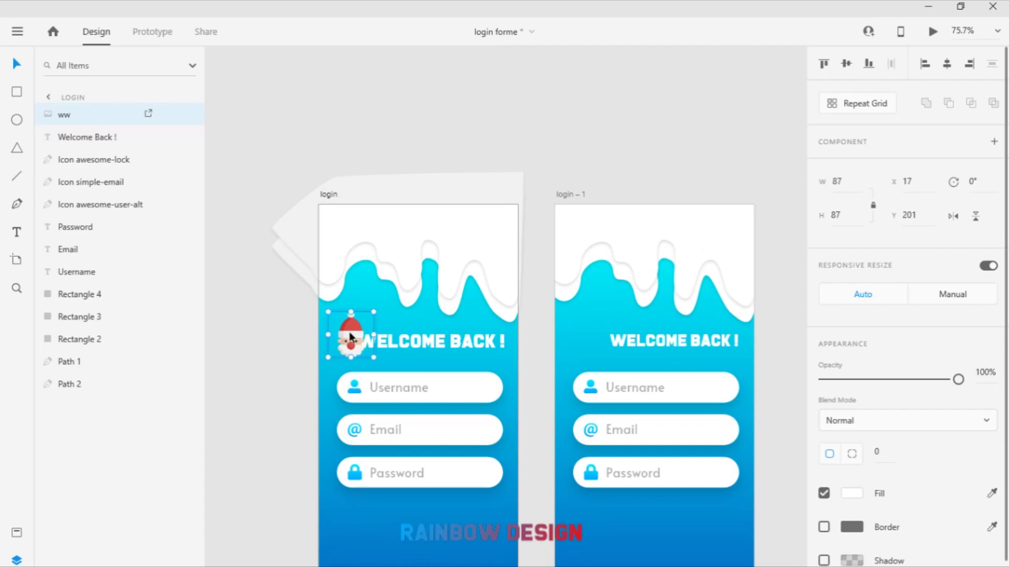
key("Escape")
left_click(357, 329)
key("shift+Left")
Preview the login screen in its own window
scroll(438, 402, "down", 1)
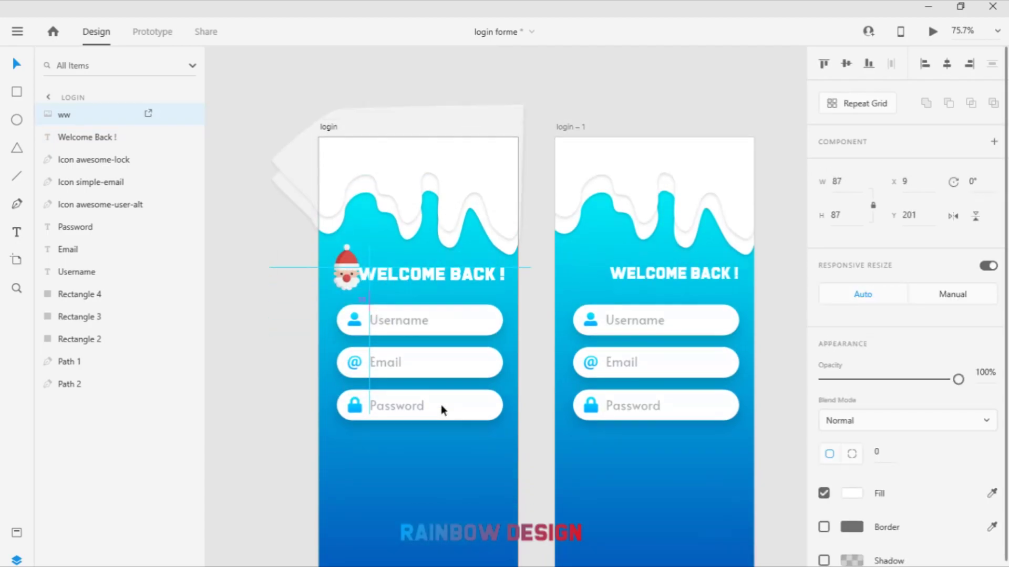
left_click(930, 32)
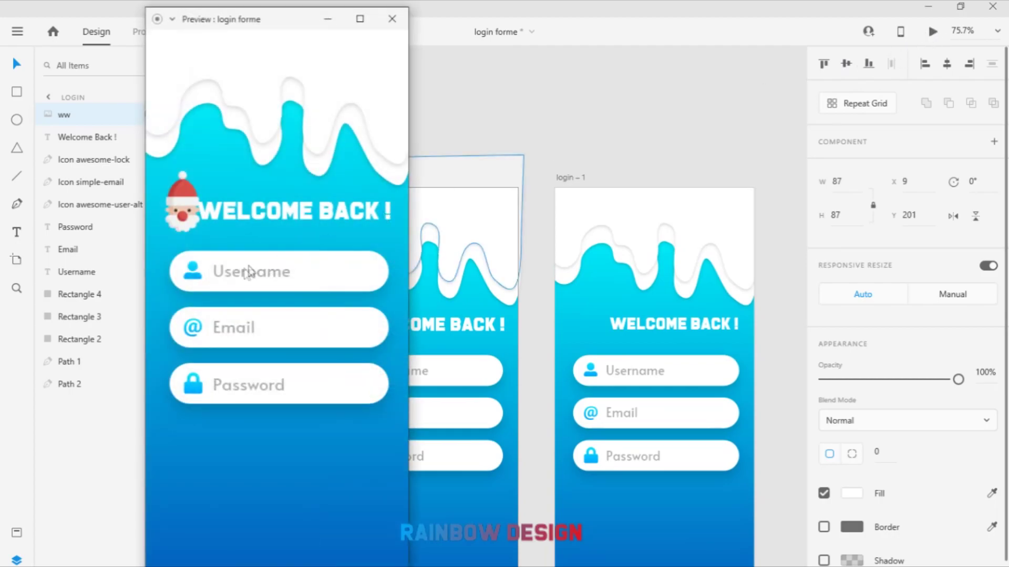
Close the preview and shift the two white drip shapes of the login artboard lower, the rear one to about Y 19
left_click(392, 19)
left_click(450, 225)
left_click(452, 288)
left_click(463, 224)
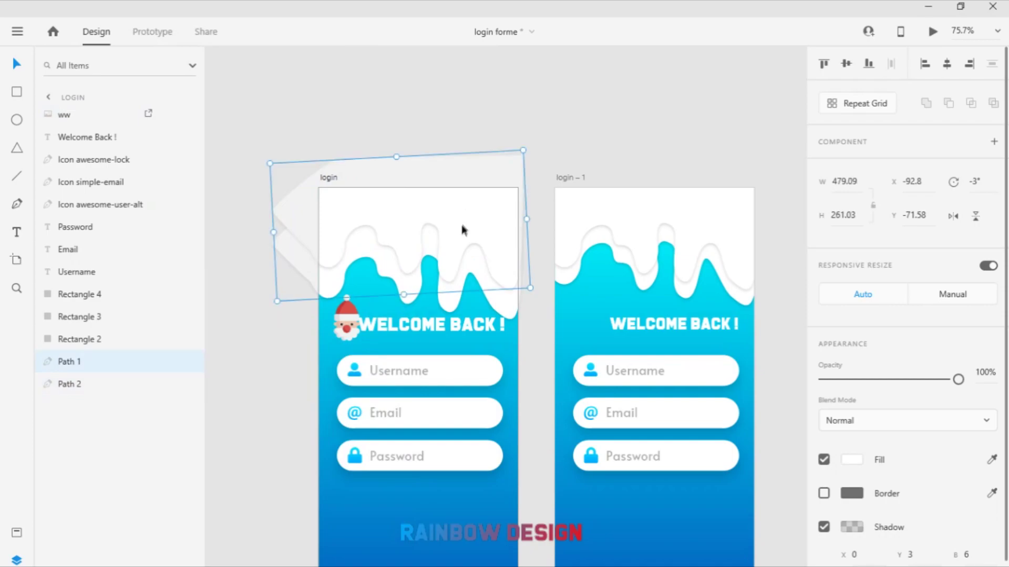
left_click_drag(533, 296, 547, 302)
left_click_drag(481, 237, 471, 244)
left_click(487, 282)
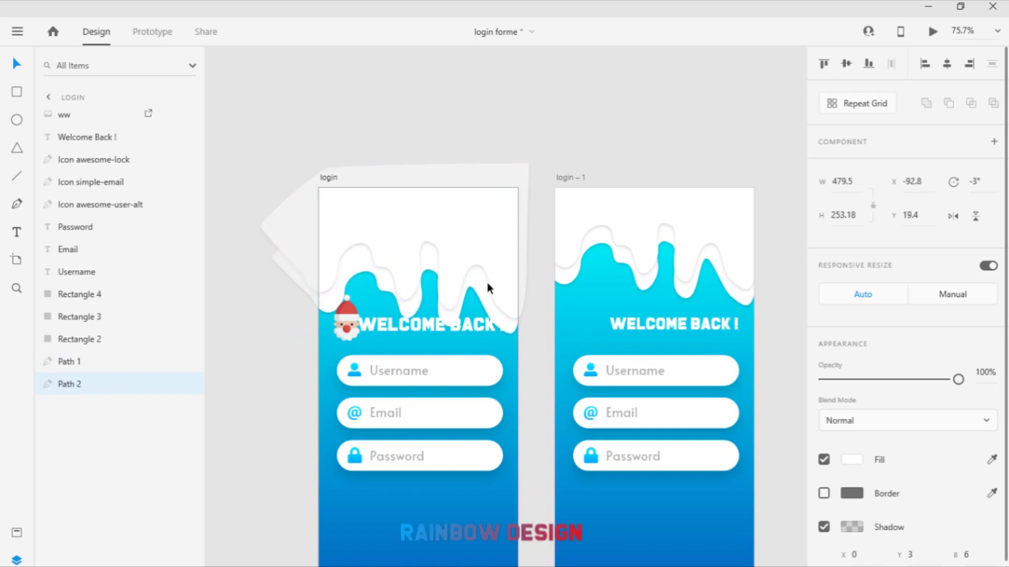
Move the Username, Email and Password fields together with their icons further down the login artboard
left_click(491, 325)
left_click_drag(483, 507, 331, 355)
left_click_drag(396, 376, 395, 414)
key("Escape")
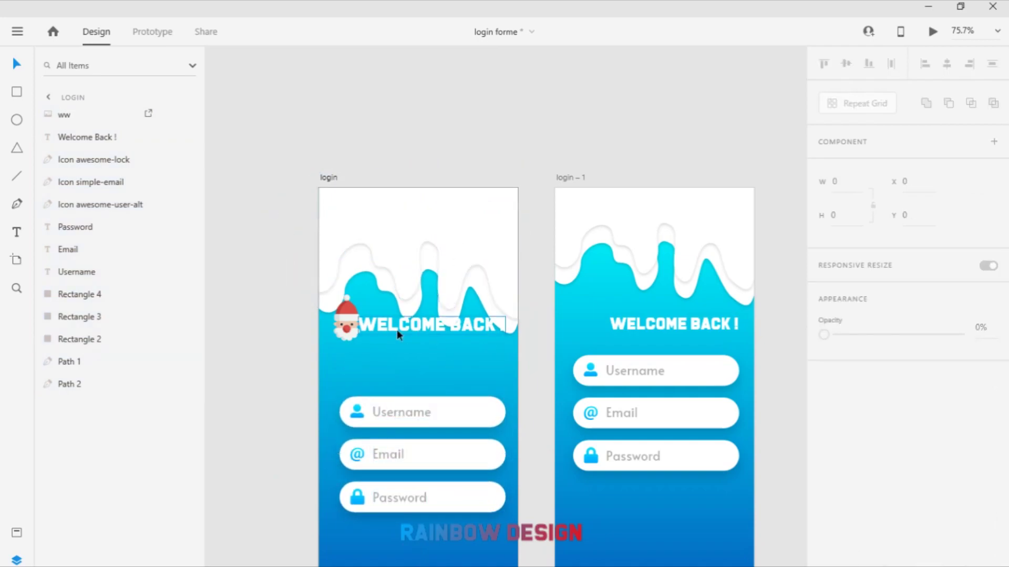
Move the "Welcome Back !" heading and the Santa image down between the drips and the Username field
left_click_drag(396, 329, 397, 367)
left_click_drag(355, 325, 405, 361)
left_click(268, 368)
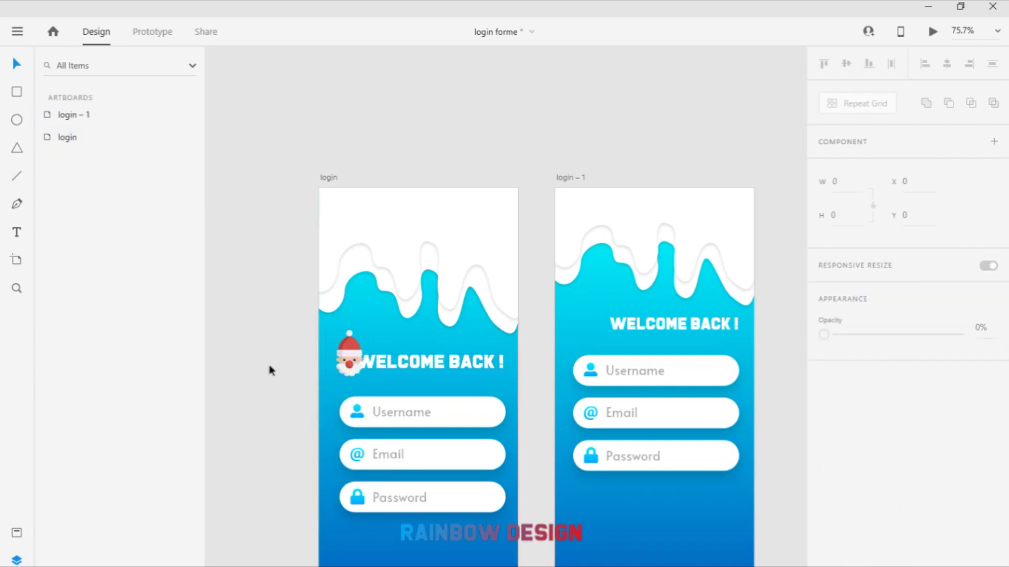
Draw a white pill-shaped button below the Password field and size it to about 145 by 42 at X 123, Y 652
scroll(436, 394, "down", 5)
scroll(453, 215, "up", 6)
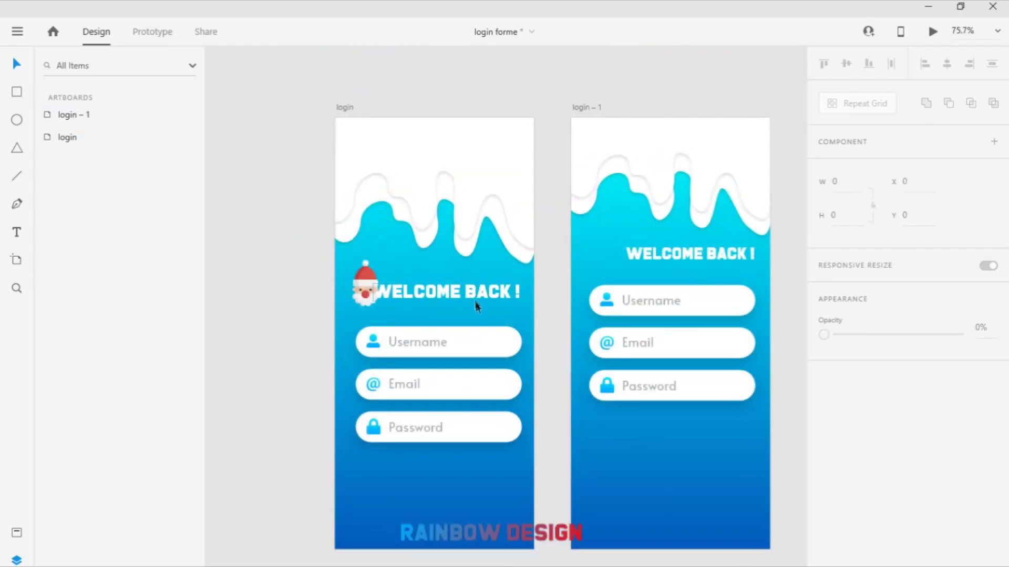
scroll(433, 331, "up", 1)
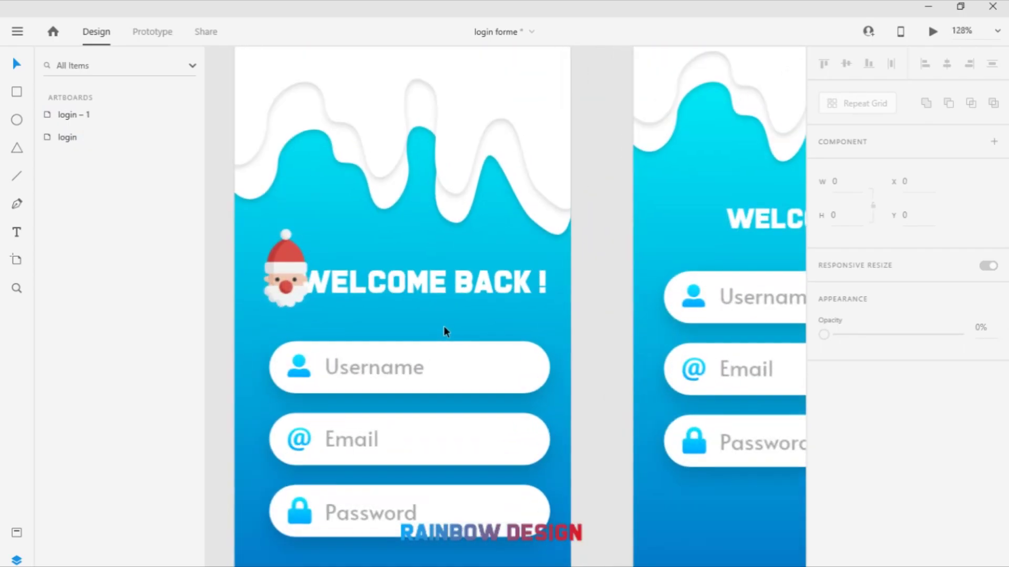
scroll(444, 353, "down", 5)
scroll(424, 490, "up", 5)
scroll(583, 288, "down", 3)
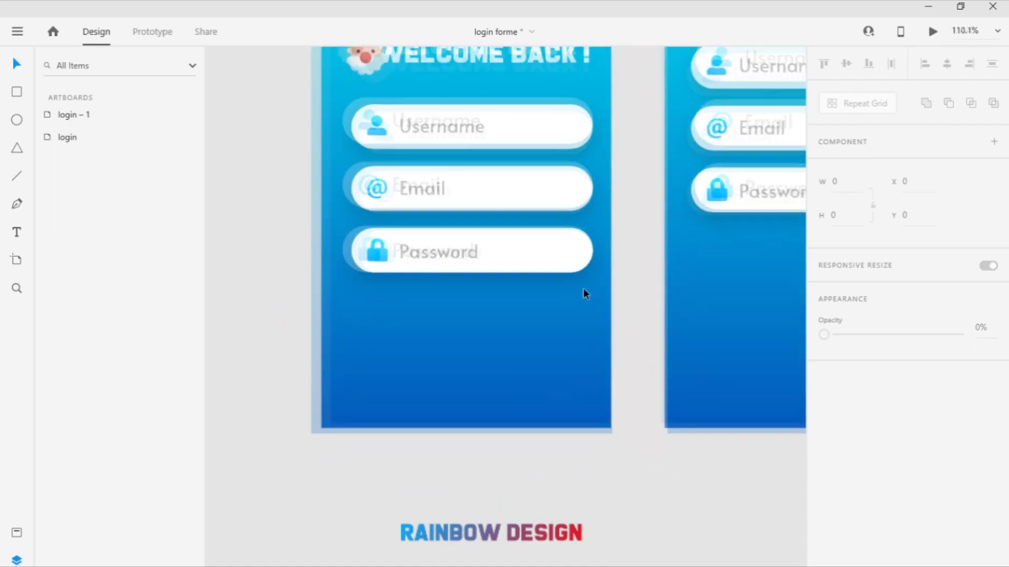
scroll(600, 272, "up", 2)
mouse_move(380, 304)
left_mouse_down()
mouse_move(622, 347)
mouse_move(503, 323)
left_mouse_up()
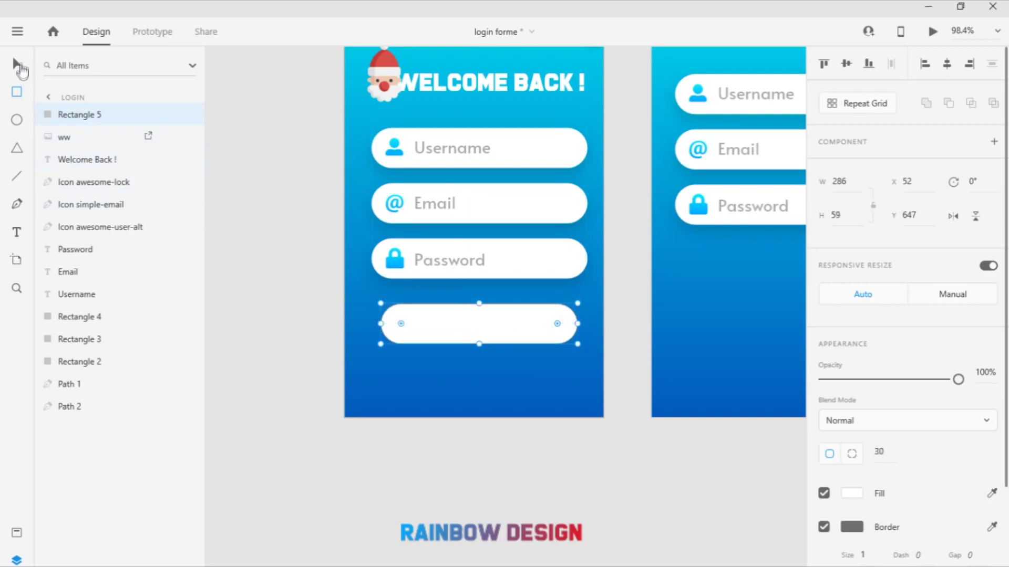
left_click_drag(578, 324, 503, 321)
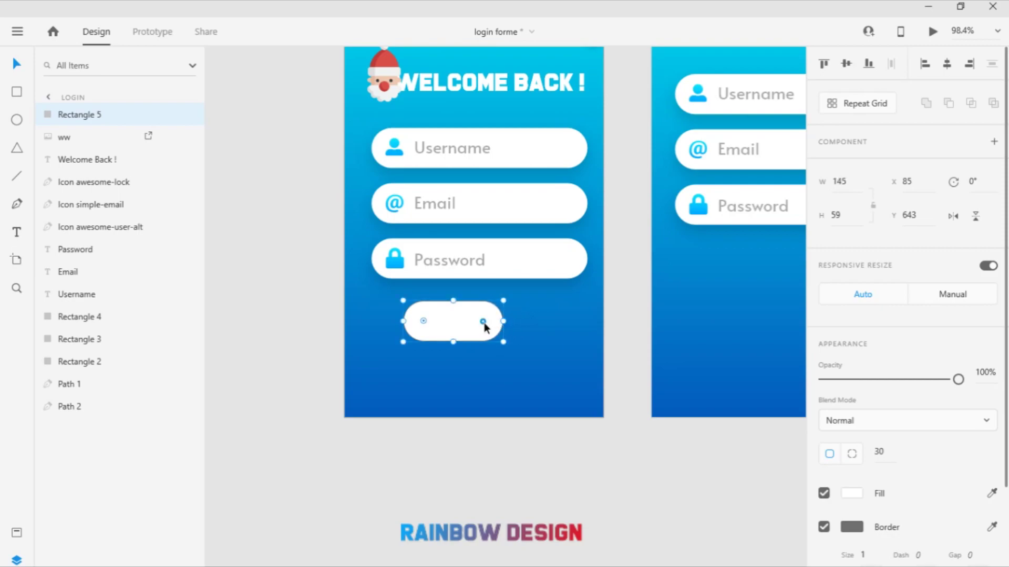
left_click_drag(452, 301, 486, 326)
Add the text "Log In" on the white button
left_click(19, 239)
left_click(465, 324)
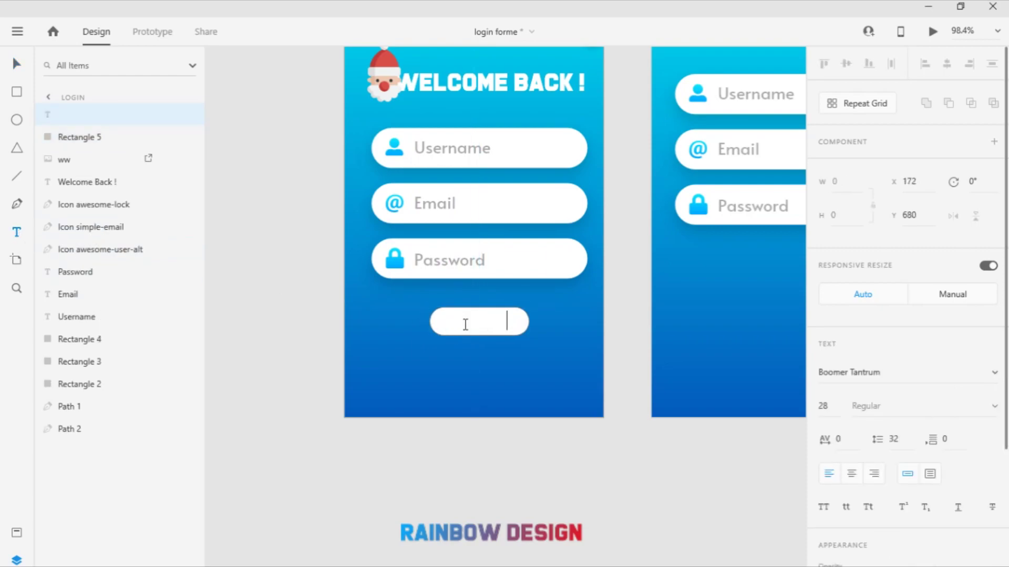
type("Log In")
key("ctrl+a")
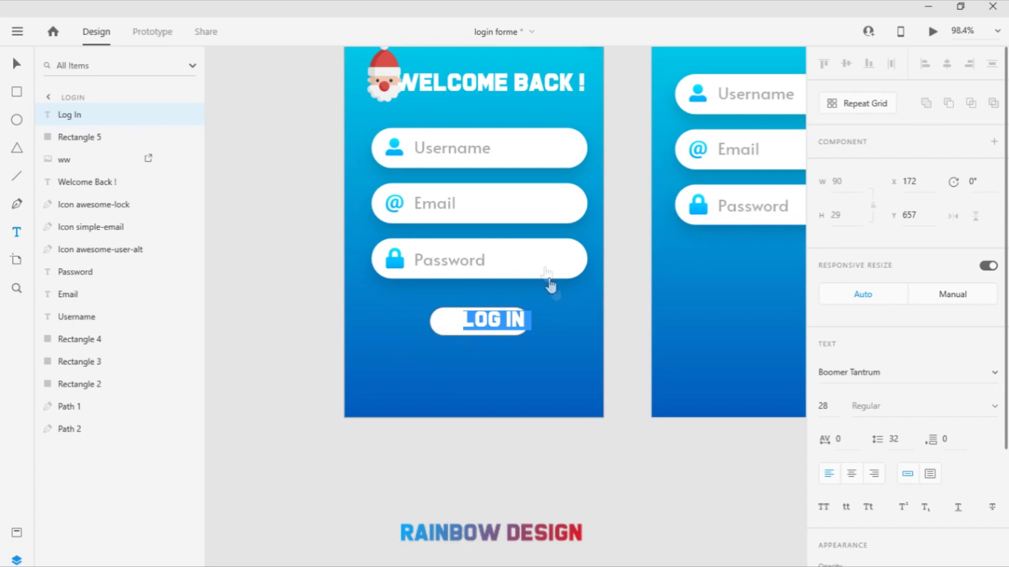
Change the font of the entire "Log In" label to Alata
double_click(441, 153)
left_click(468, 324)
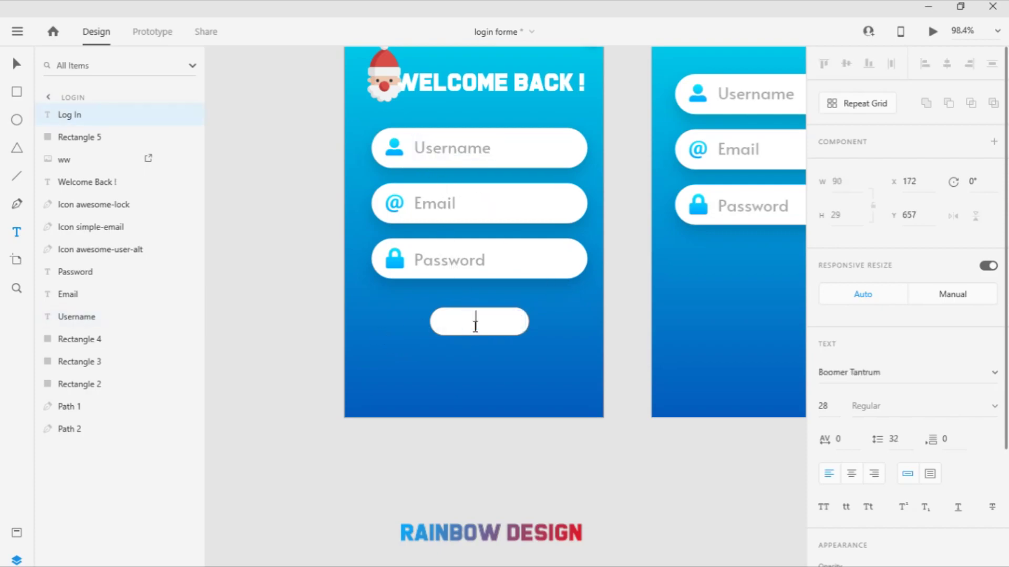
left_click(881, 373)
type("Alata")
key("Return")
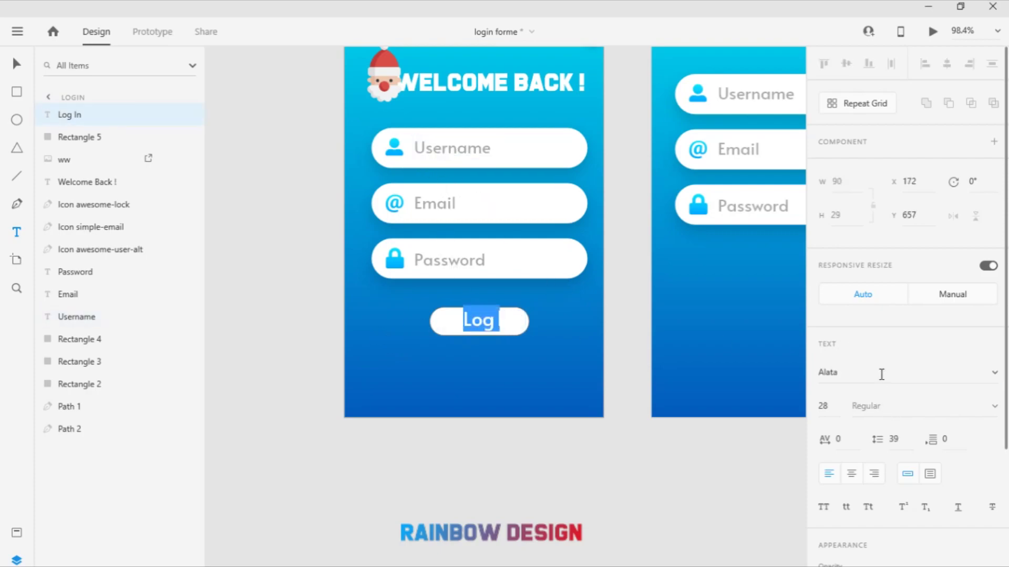
key("ctrl+a")
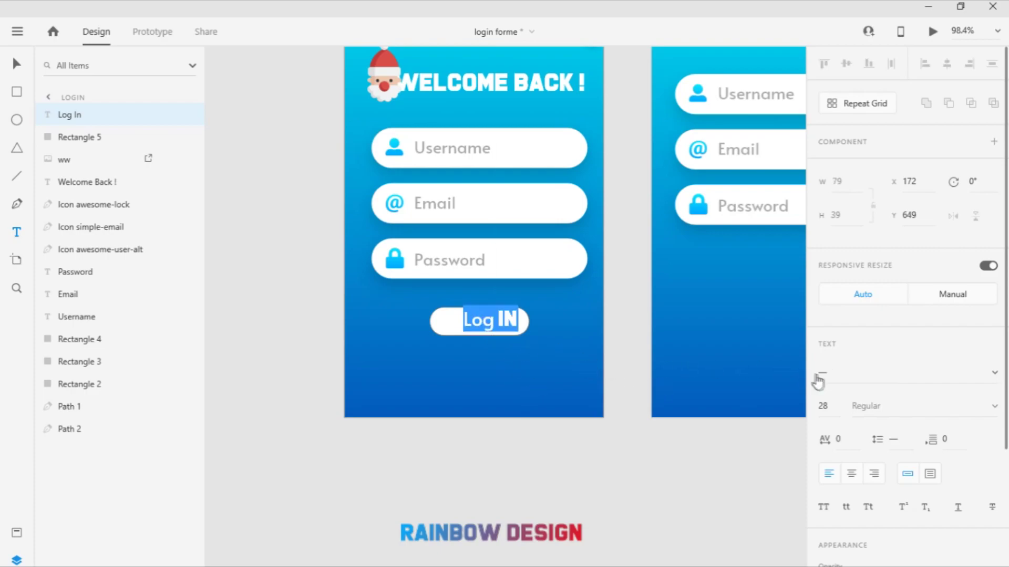
left_click(814, 375)
type("Ala")
key("Return")
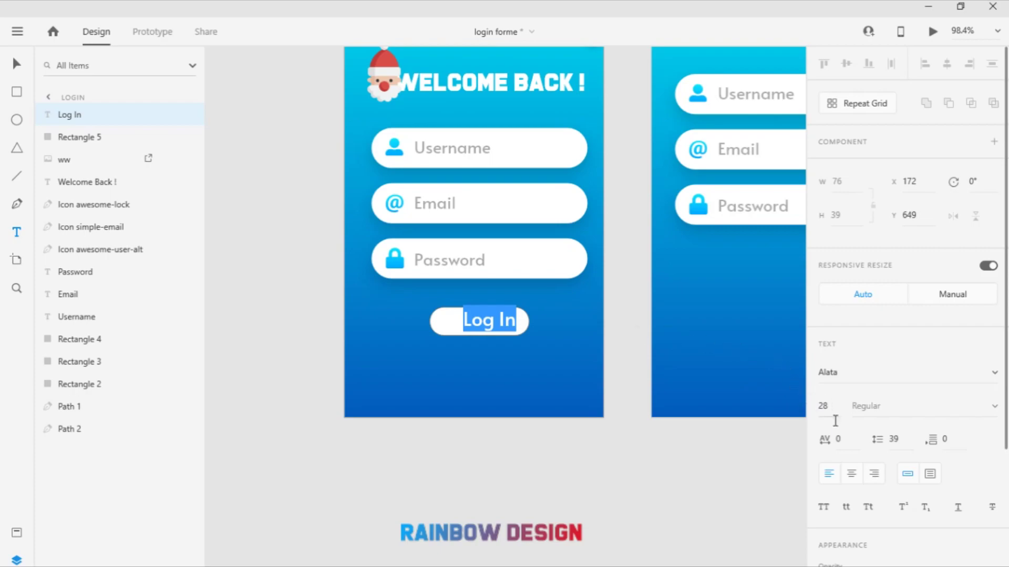
Give the "Log In" label a black fill at 35% opacity
scroll(864, 449, "down", 4)
left_click(853, 447)
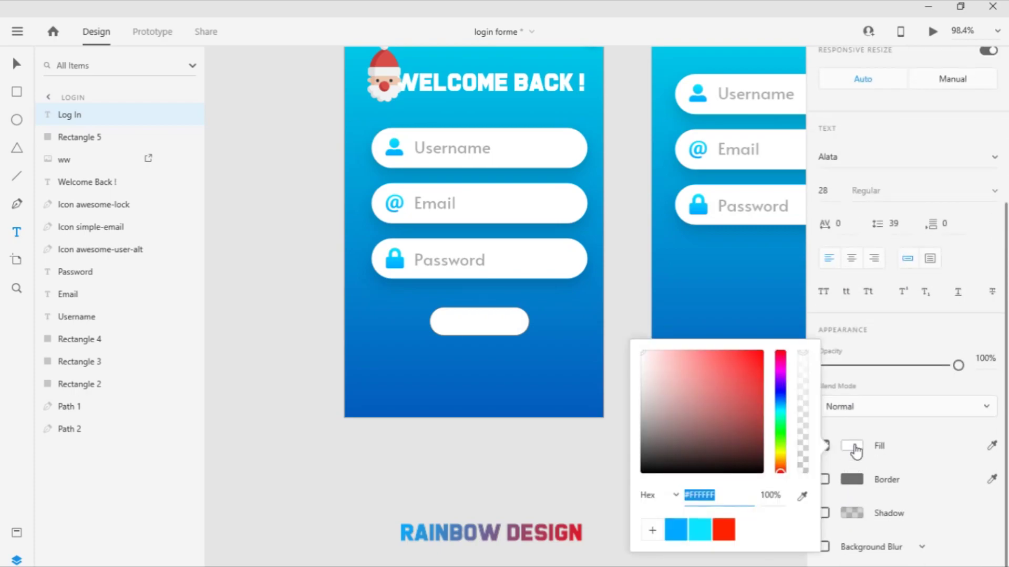
left_click_drag(705, 405, 642, 472)
left_click_drag(957, 365, 871, 373)
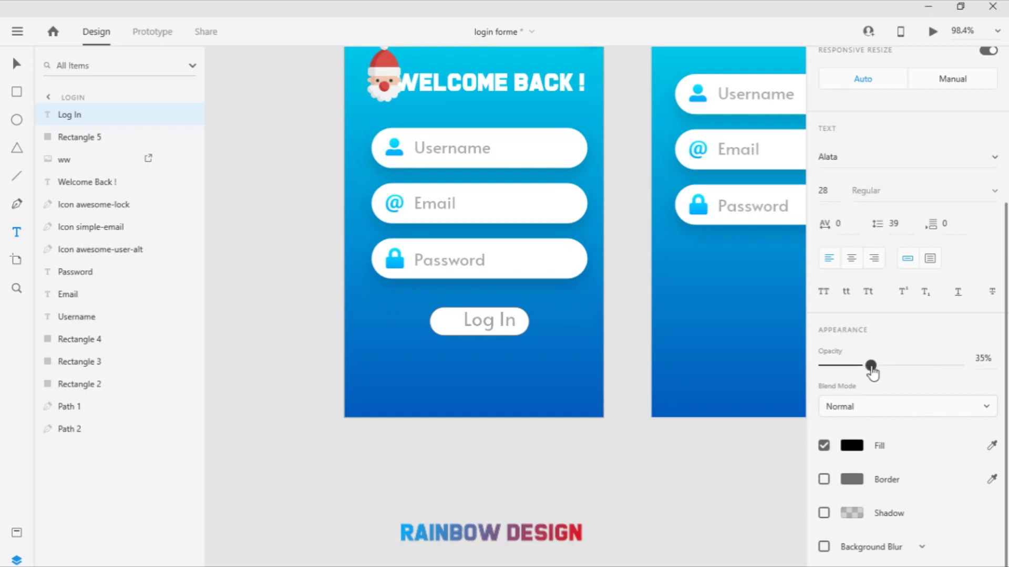
Reduce the "Log In" label to size 20 and place it in the middle of the button
left_click(551, 457)
left_click(489, 322)
left_click_drag(491, 332, 489, 324)
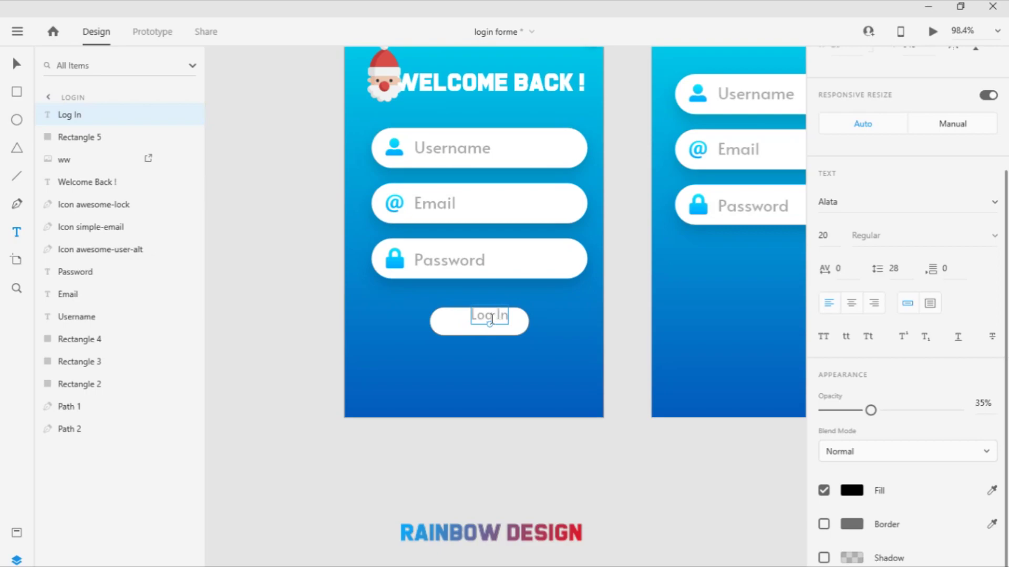
left_click(16, 64)
left_click_drag(484, 313, 485, 318)
Change the button's fill to a linear gradient and make its first color stop light blue
left_click(518, 324)
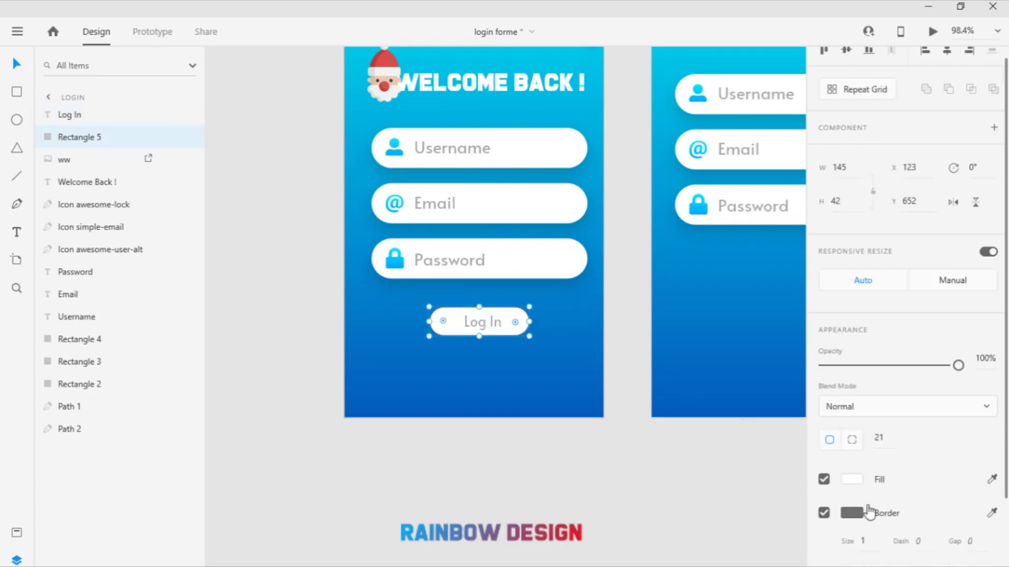
left_click(851, 479)
left_click(706, 379)
left_click(684, 410)
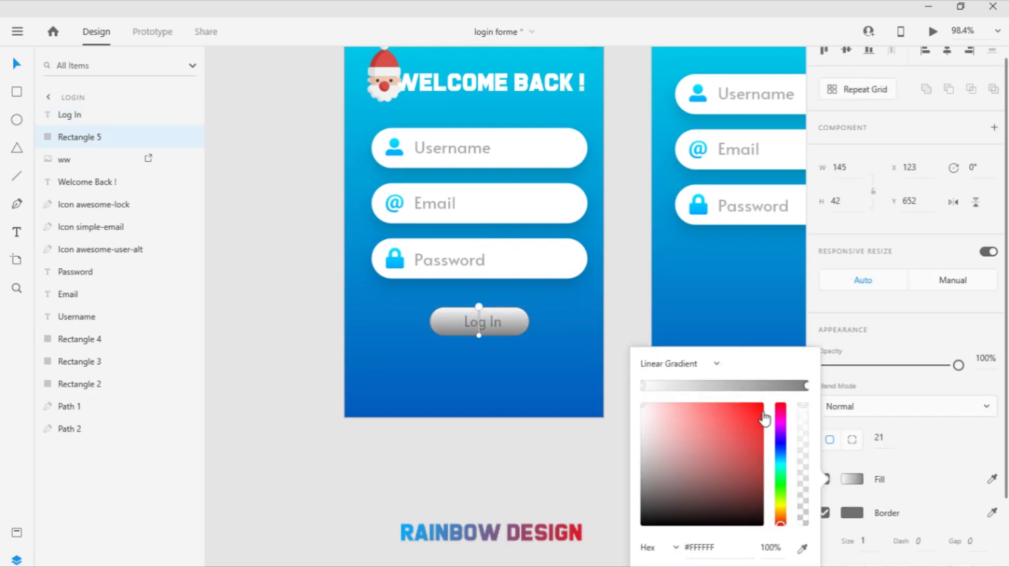
left_click_drag(781, 455, 781, 446)
Try blue #4759FF and then red #FF0000 for the second stop of the button's gradient
left_click(807, 386)
left_click_drag(746, 415, 731, 399)
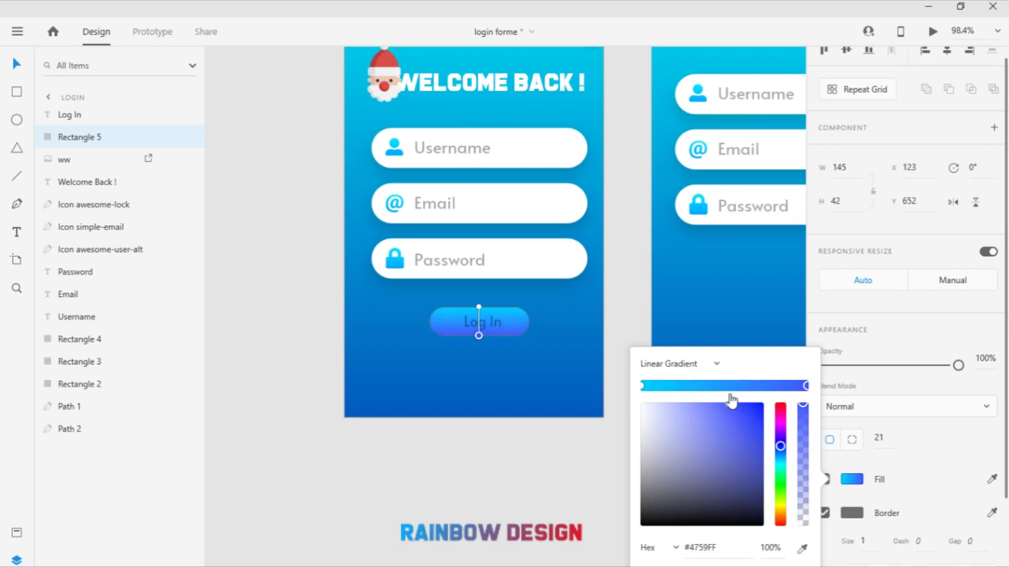
left_click_drag(780, 446, 771, 396)
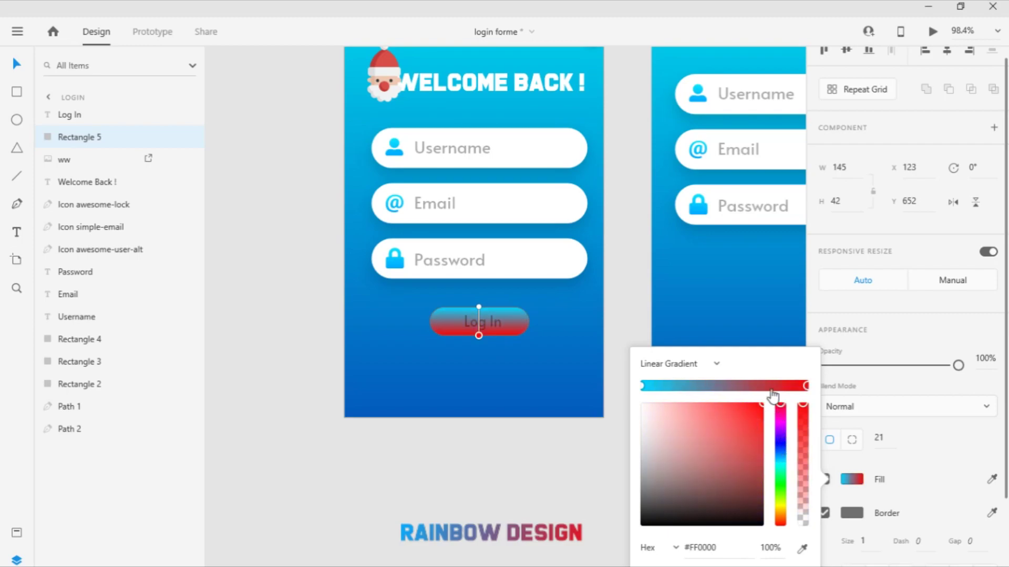
left_click(515, 325)
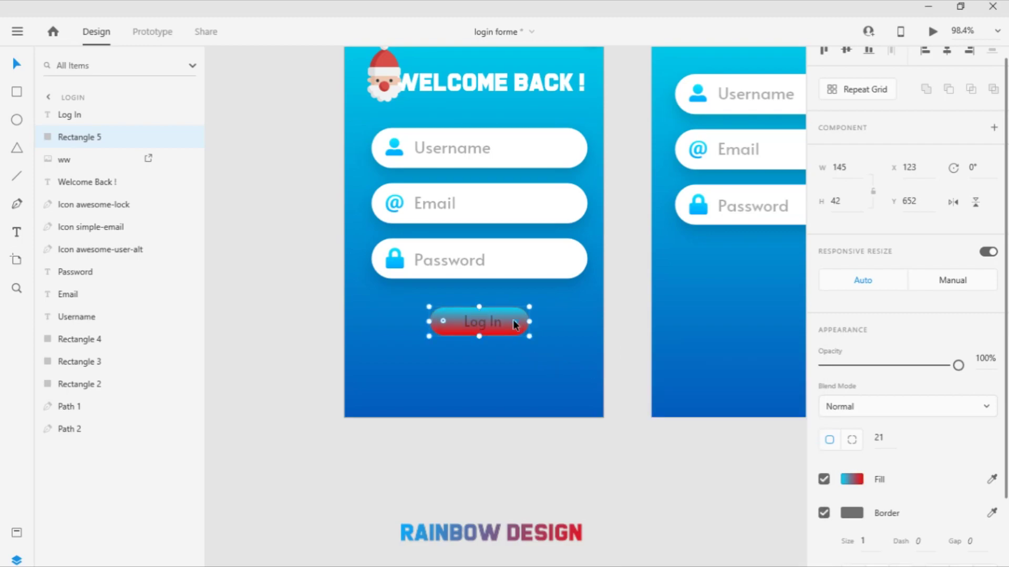
Try a button gradient with #0077FF as the first stop and white #FFFFFF as the second
left_click(856, 479)
mouse_move(781, 454)
left_mouse_down()
mouse_move(779, 472)
mouse_move(582, 390)
left_mouse_up()
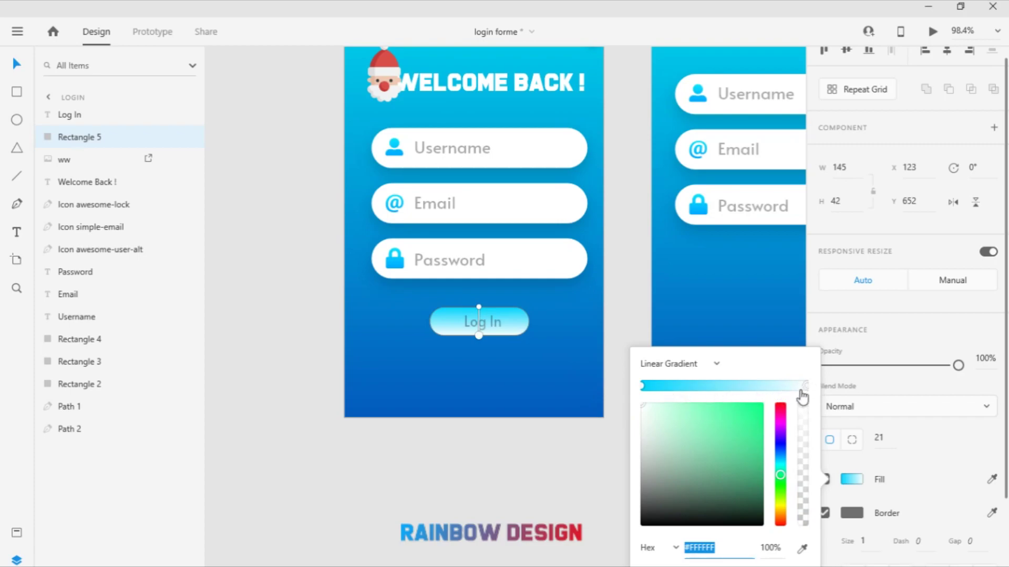
left_click(643, 386)
left_click_drag(781, 463, 782, 454)
Run the button's gradient diagonally from beyond its upper-right end to its lower-left corner, and set the second stop to #0EB5FF
left_click_drag(479, 306, 543, 298)
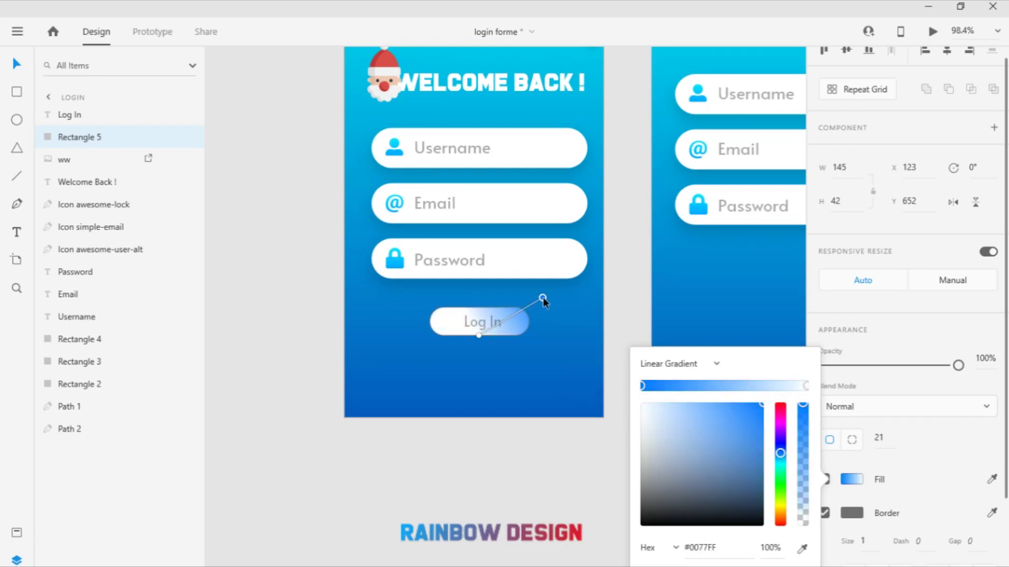
left_click_drag(479, 339, 440, 342)
left_click_drag(775, 443, 642, 407)
left_click(779, 441)
left_click_drag(724, 436, 758, 404)
left_click(780, 457)
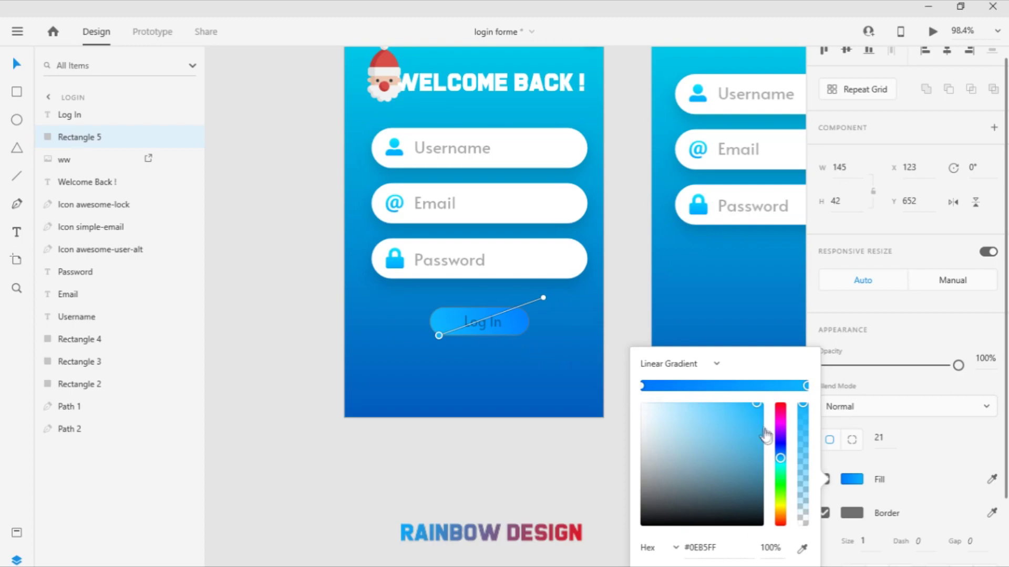
Lighten the first stop of the button's gradient to a very pale blue or white
left_click(640, 387)
left_click_drag(697, 417, 620, 401)
left_click(550, 359)
Change the "Log In" label's fill to white and raise its opacity to 100%
left_click(483, 322)
double_click(491, 322)
key("ctrl+a")
type("L")
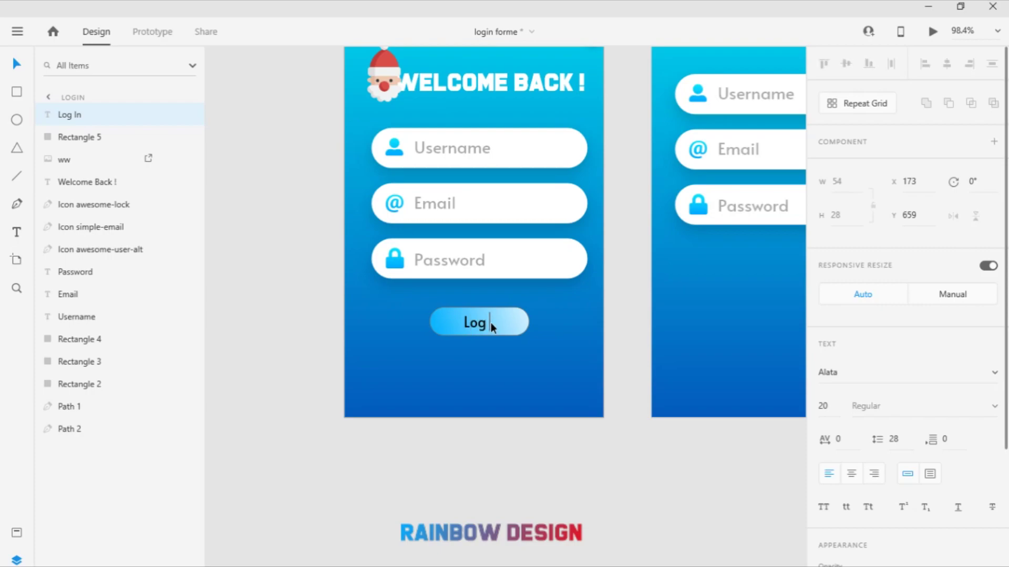
key("Escape")
scroll(850, 452, "down", 5)
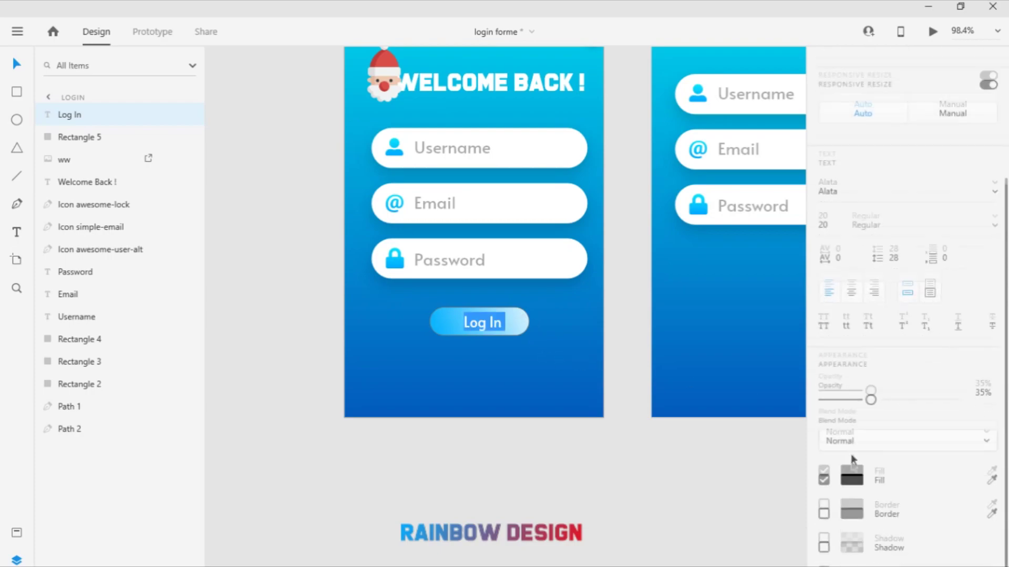
left_click(851, 445)
left_click(516, 459)
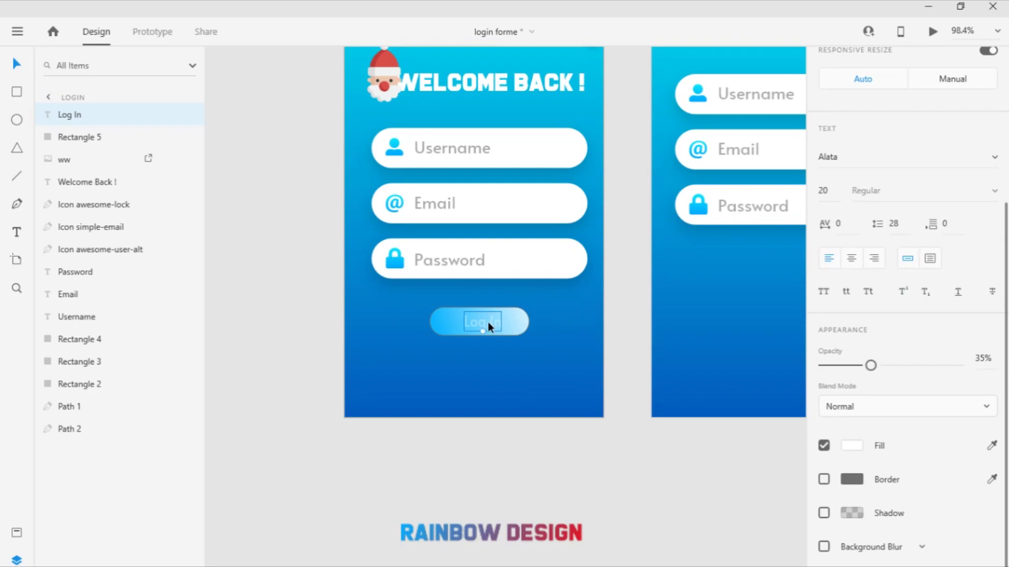
left_click_drag(871, 365, 959, 365)
left_click(549, 460)
left_click(487, 322)
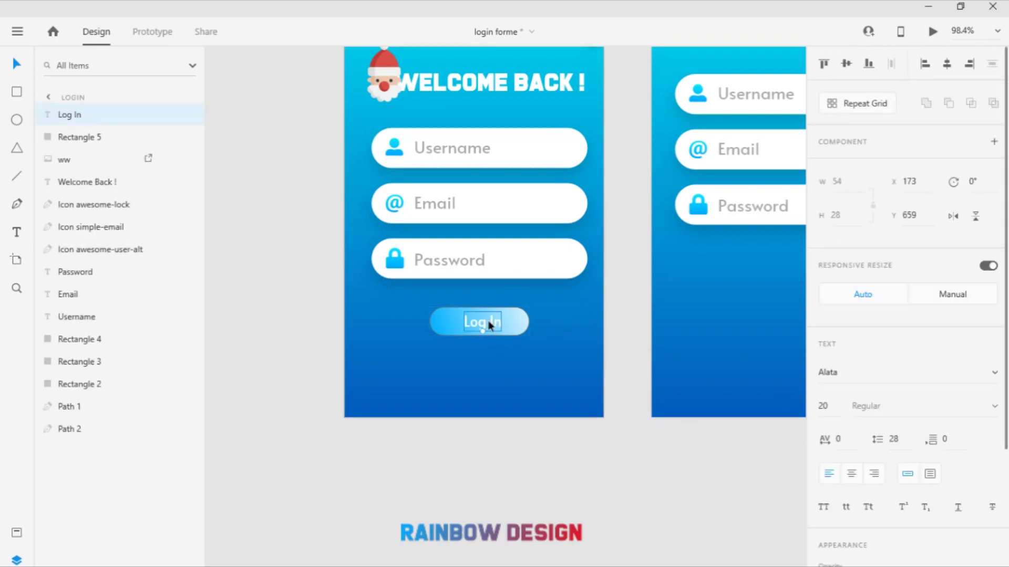
Remove the button's border and center the "Log In" label within it at about X 169, Y 659
left_click(512, 328)
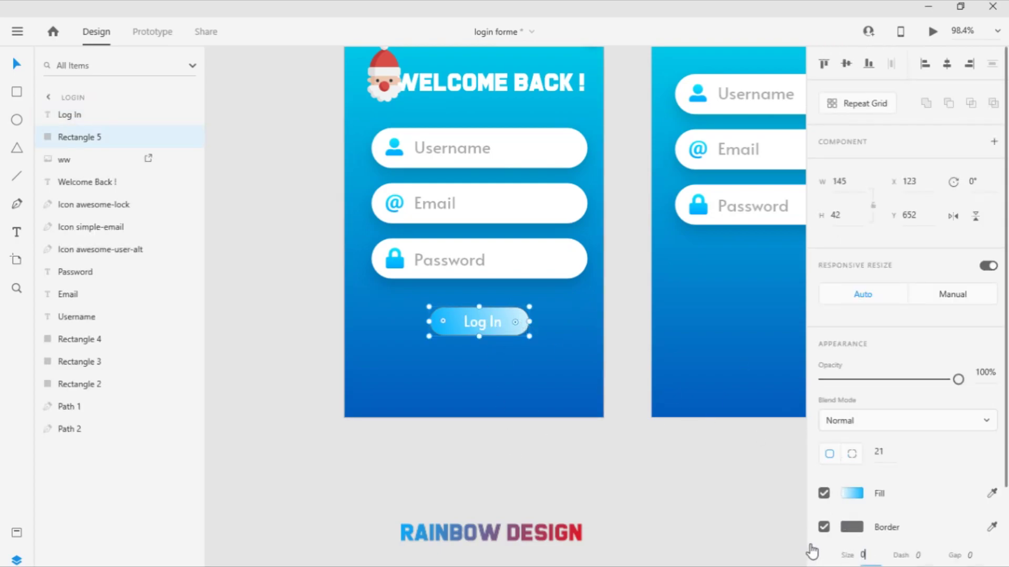
left_click(493, 322)
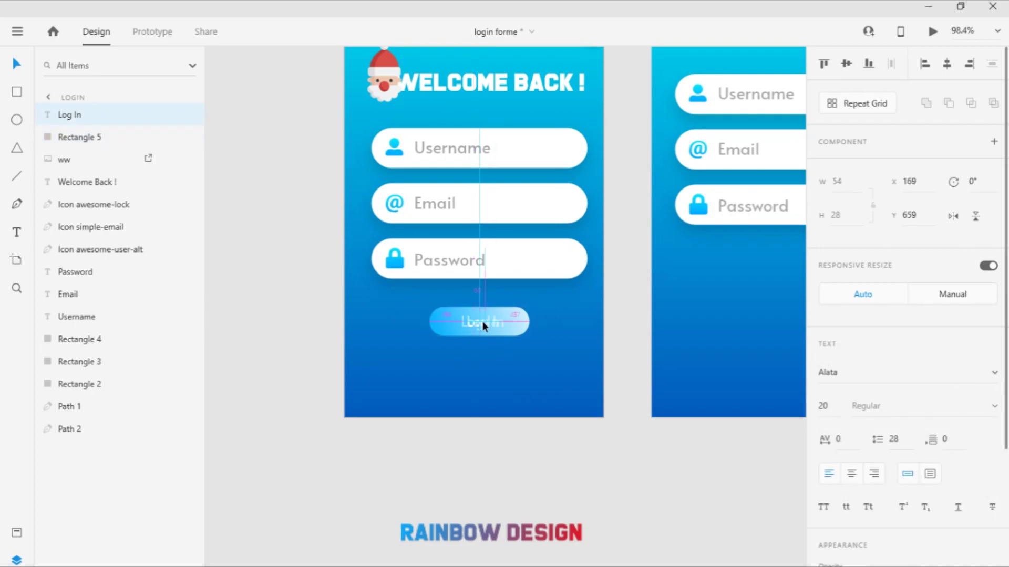
Enlarge the gradient button slightly around the "Log In" label
left_click(517, 329)
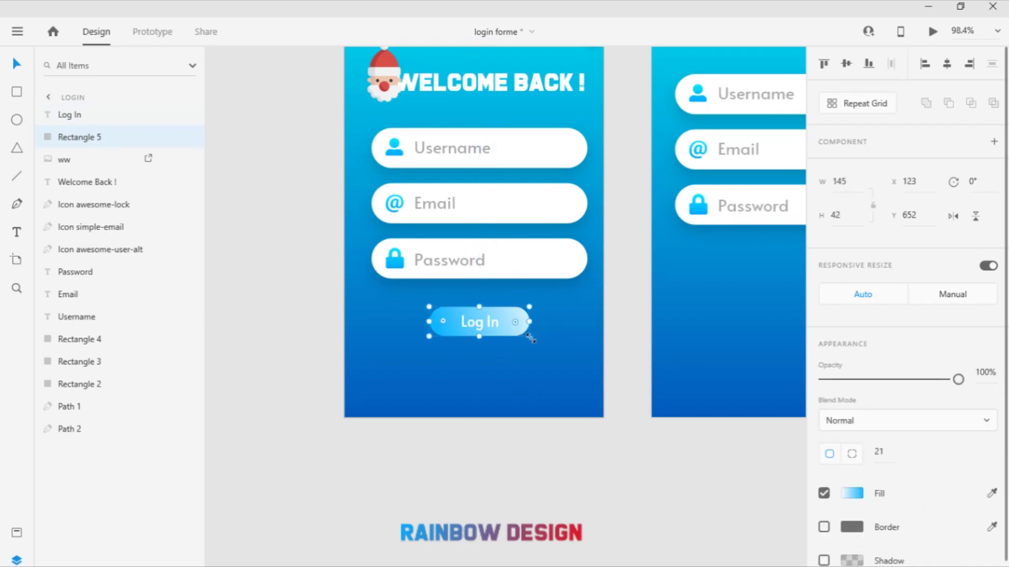
left_click_drag(529, 337, 493, 312)
left_click(573, 320)
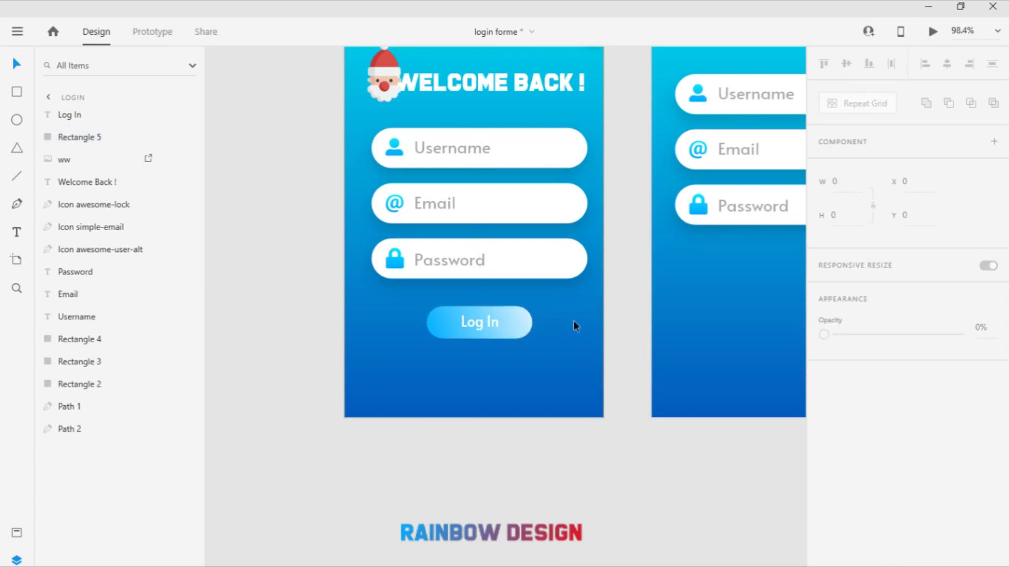
scroll(579, 321, "down", 3)
scroll(546, 314, "up", 2)
scroll(547, 314, "down", 2)
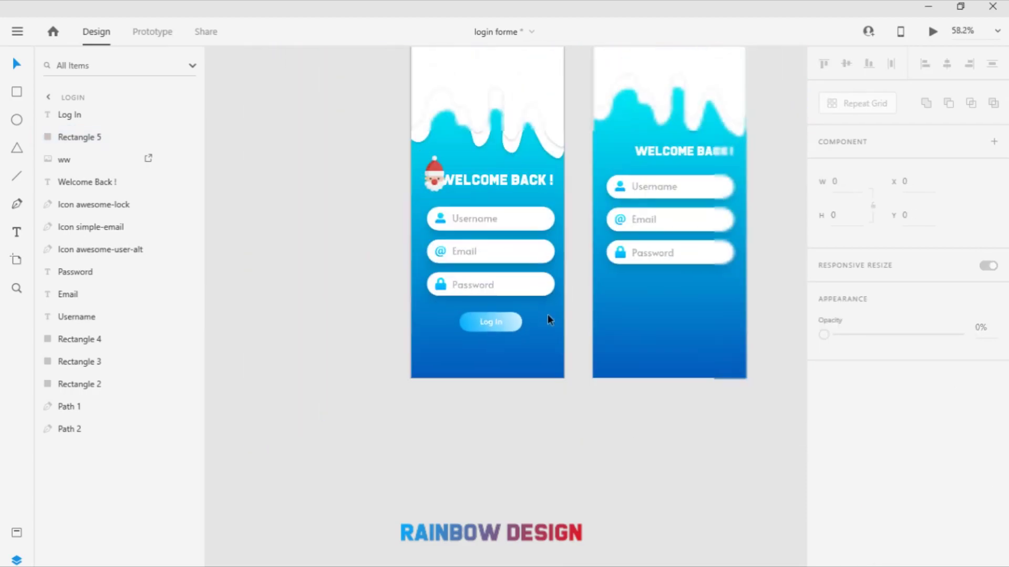
left_click(547, 110)
scroll(544, 197, "up", 4)
left_click_drag(540, 198, 535, 458)
key("super")
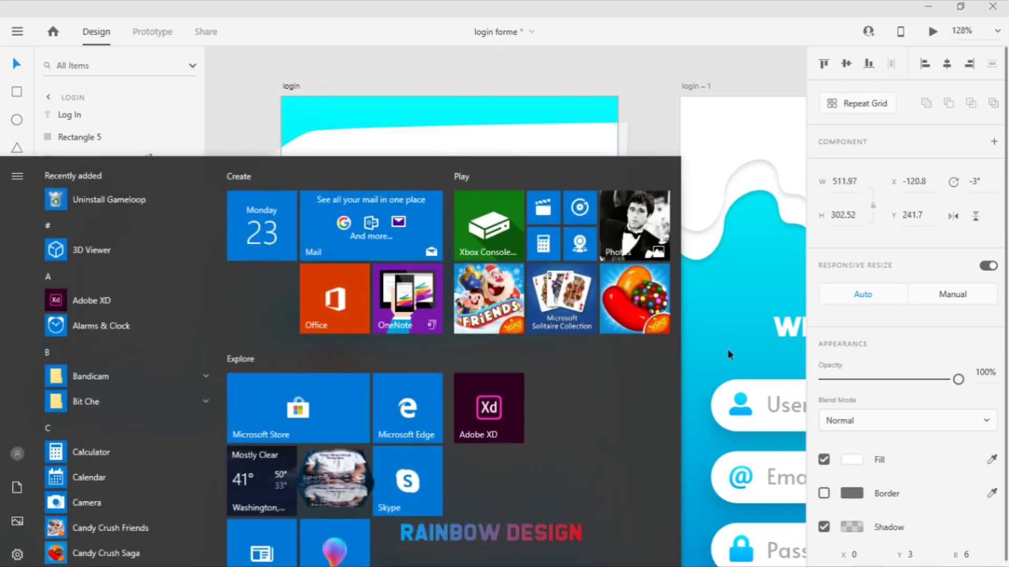
left_click(729, 355)
left_click(496, 392)
key("ctrl+z")
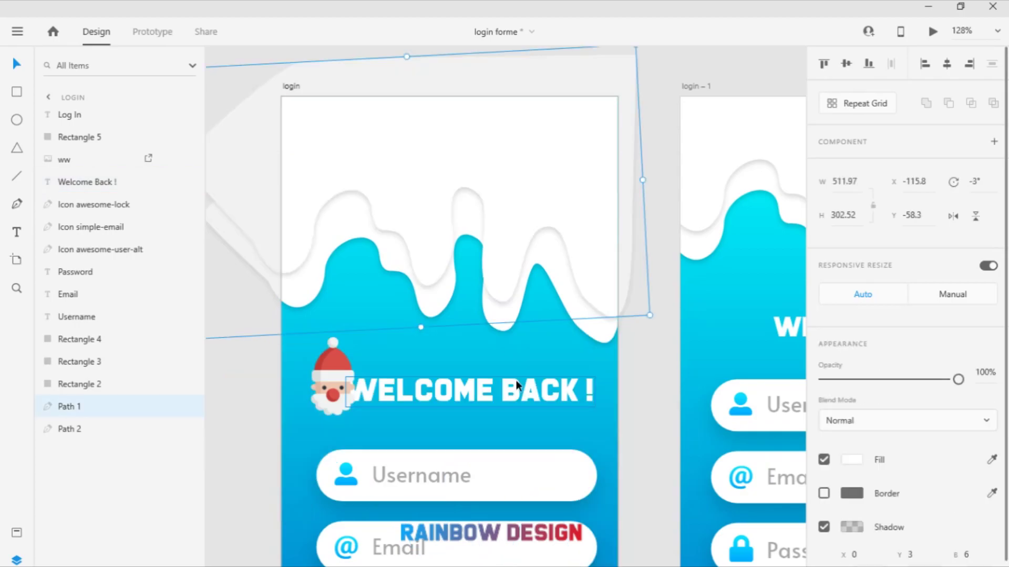
Draw a closed wavy drip outline with the Pen tool along the upper edge of the Log In button
scroll(525, 194, "down", 5)
scroll(525, 175, "up", 3)
scroll(512, 222, "down", 4)
scroll(437, 170, "up", 5)
scroll(395, 166, "down", 4)
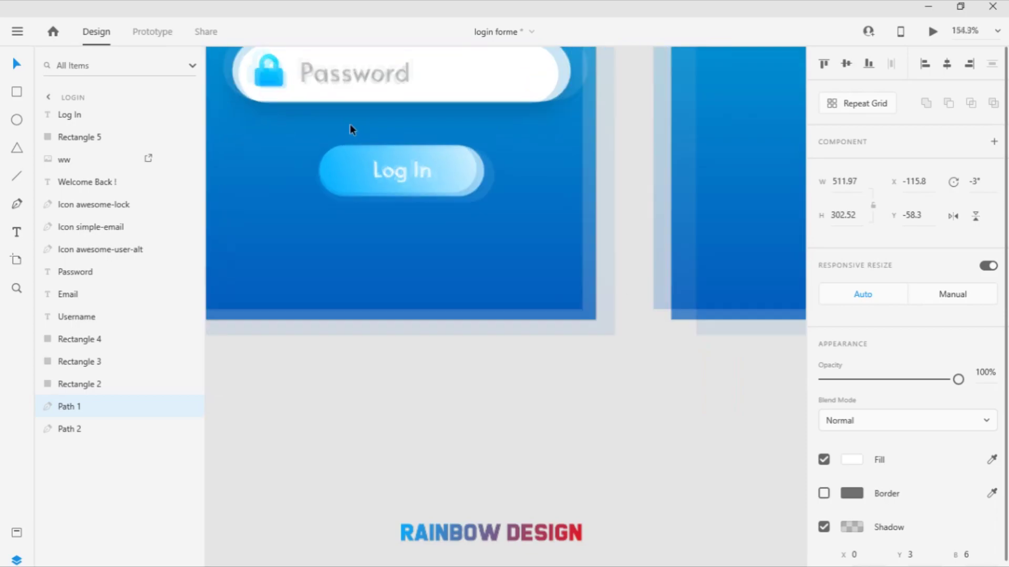
scroll(350, 124, "up", 5)
left_click(17, 204)
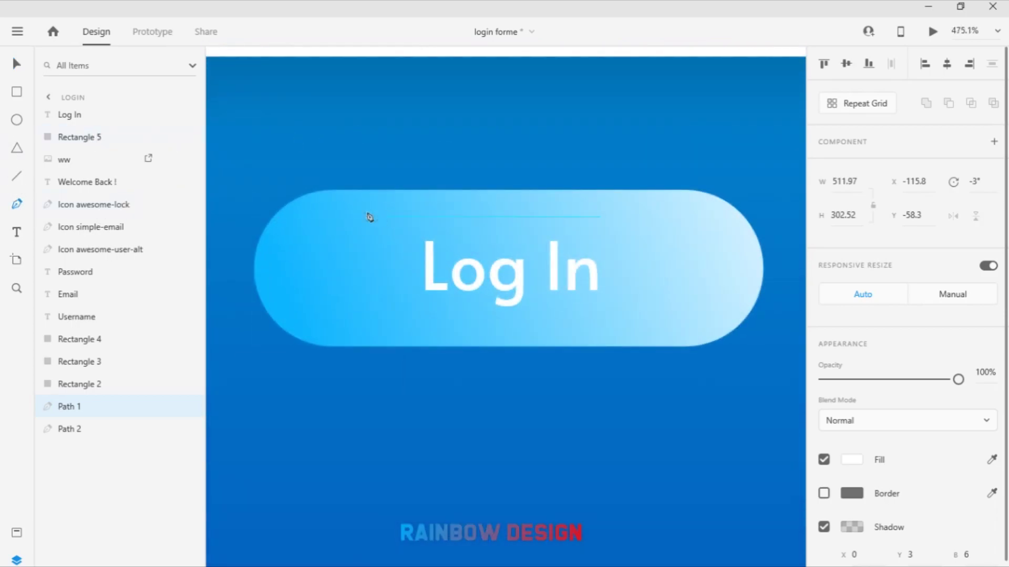
left_click(326, 196)
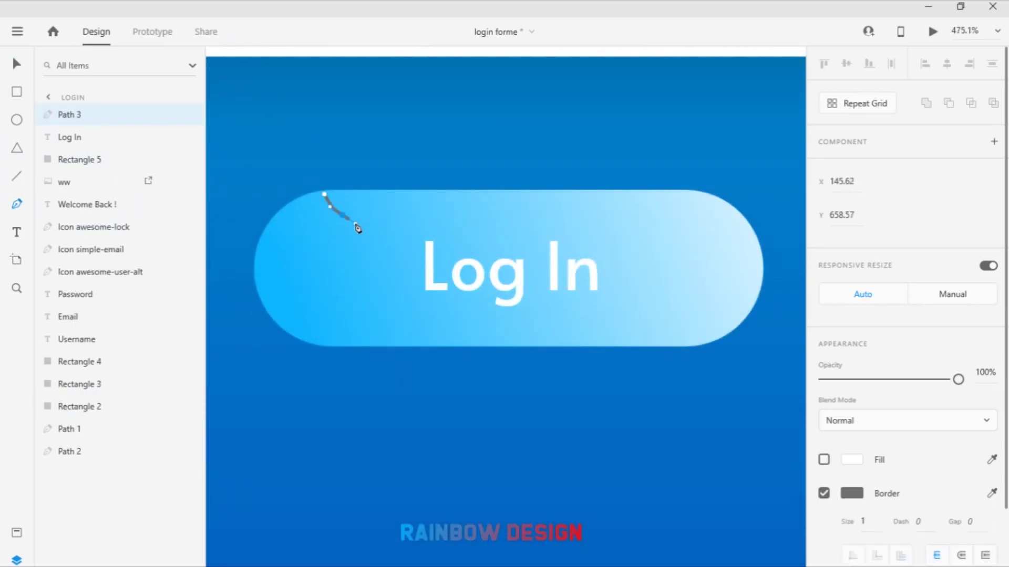
left_click_drag(409, 225, 537, 195)
left_click_drag(541, 230, 555, 234)
left_click_drag(578, 200, 594, 192)
left_click(606, 245)
left_click_drag(650, 251, 707, 191)
left_click(698, 218)
left_click(720, 225)
left_click(324, 194)
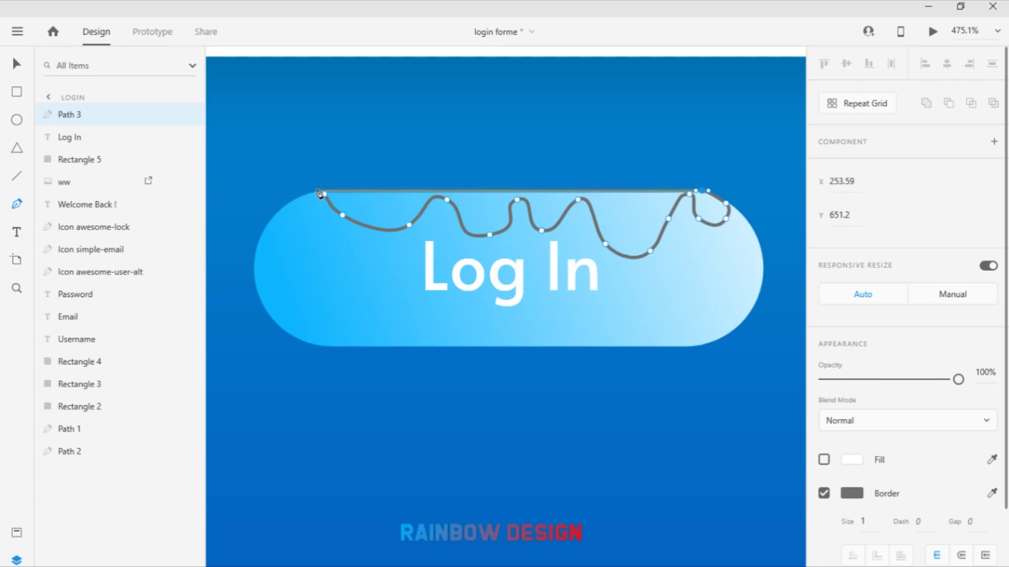
key("Escape")
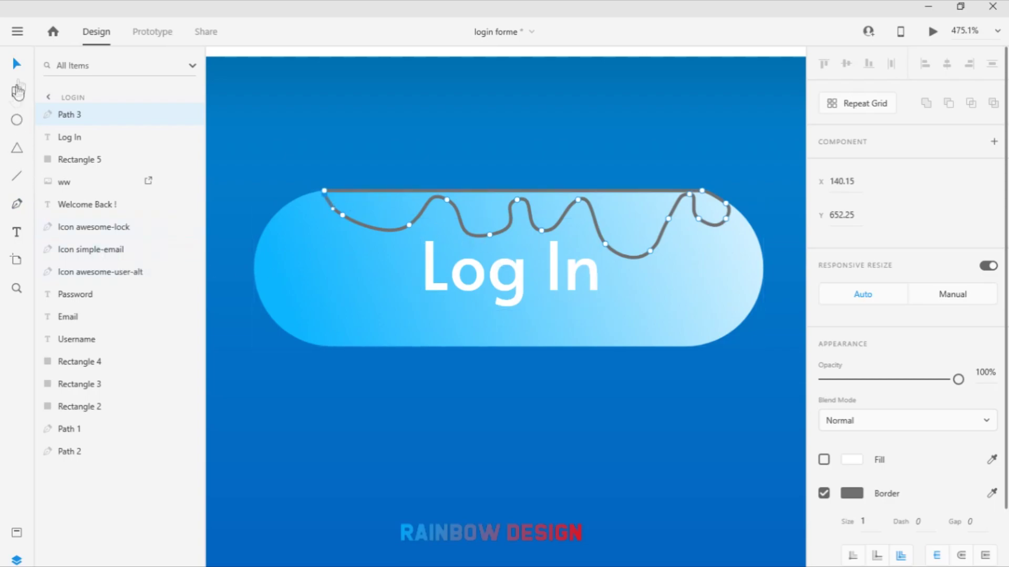
Fill the button's drip shape with white (#FFFFFF) and set its border size to 0
left_click(851, 461)
left_click_drag(712, 405, 537, 339)
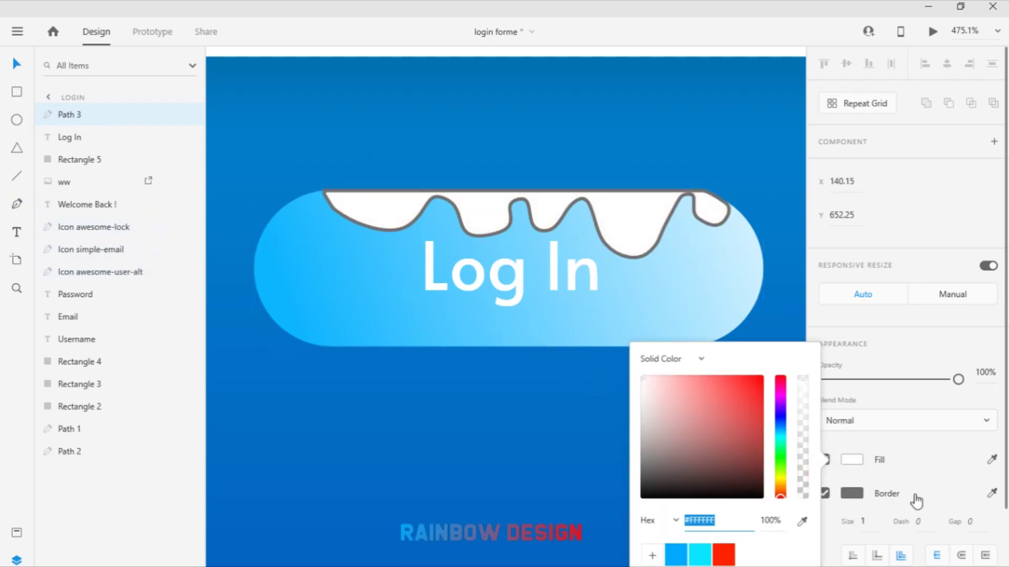
left_click(840, 519)
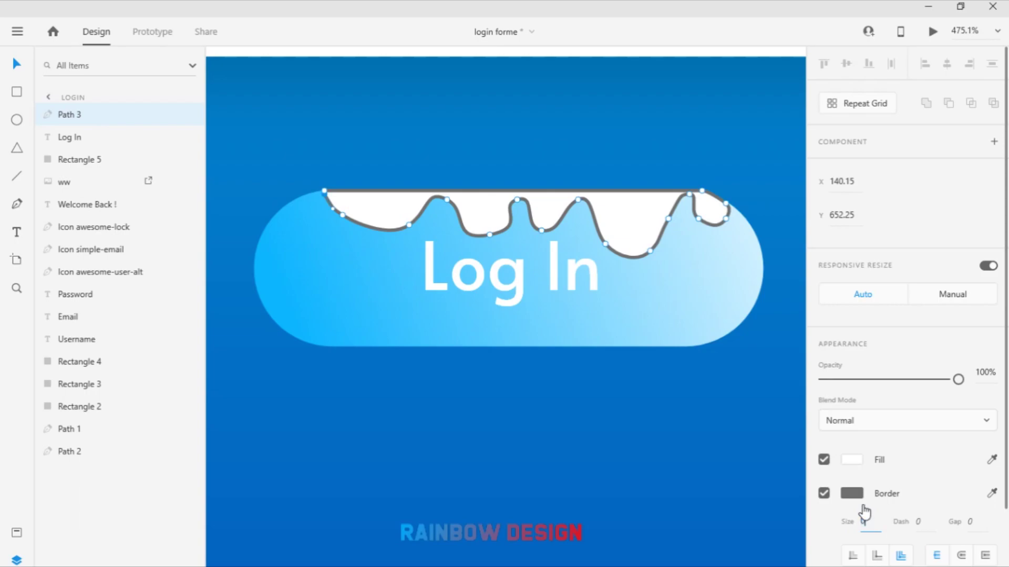
type("0")
key("Return")
Extend the drip shape's left end outward and reshape its middle drips into shallower, smoother waves
left_click(332, 215)
left_click(333, 204)
double_click(333, 204)
left_click_drag(324, 191, 288, 190)
left_click_drag(466, 239, 488, 208)
left_click(498, 199)
left_click(525, 230)
left_click_drag(541, 238, 544, 205)
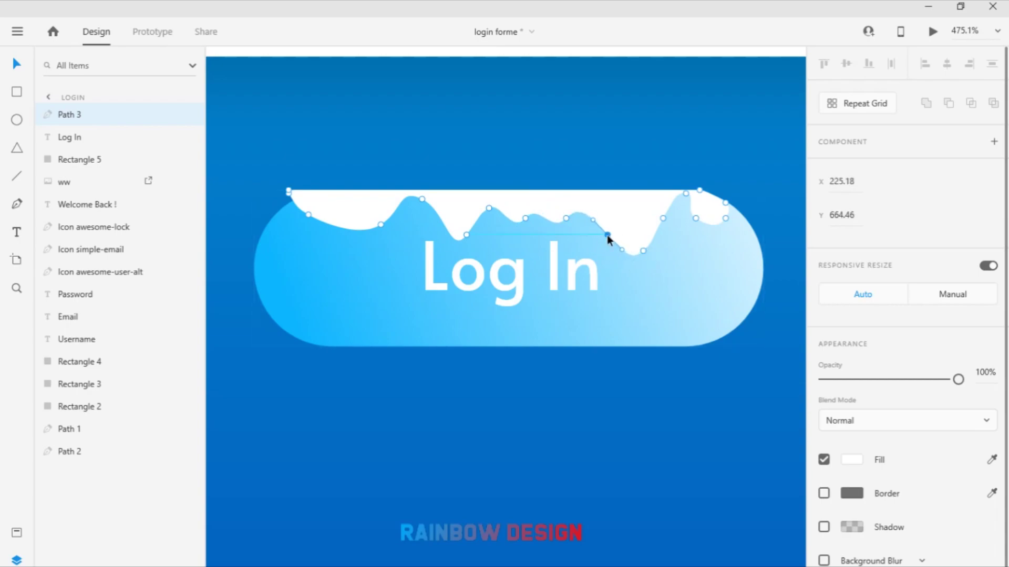
left_click(679, 264)
Reshape the drip's left end to follow the button's rounded corner, with a small drip hanging from it
left_click(308, 210)
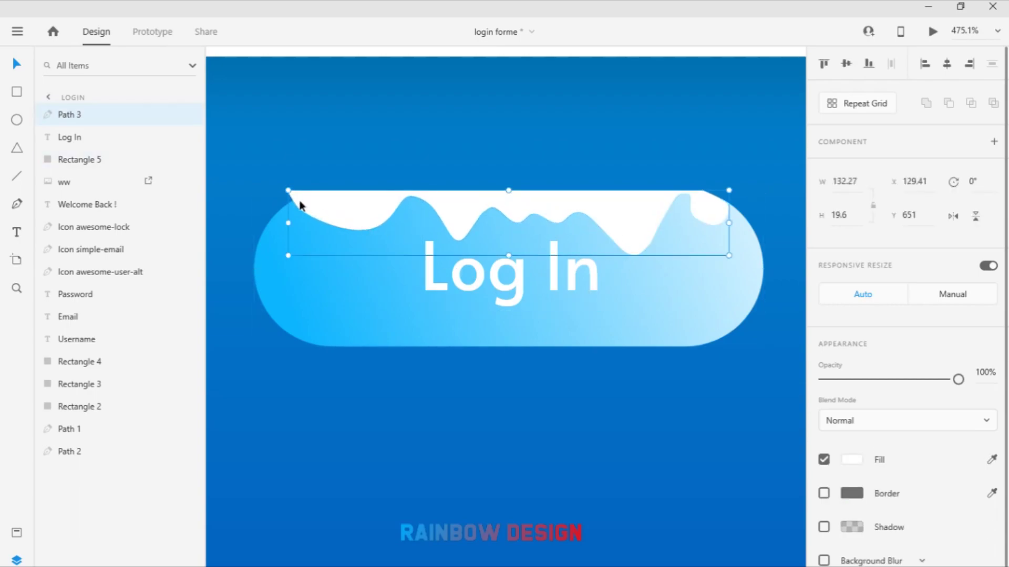
double_click(291, 202)
left_click(331, 192)
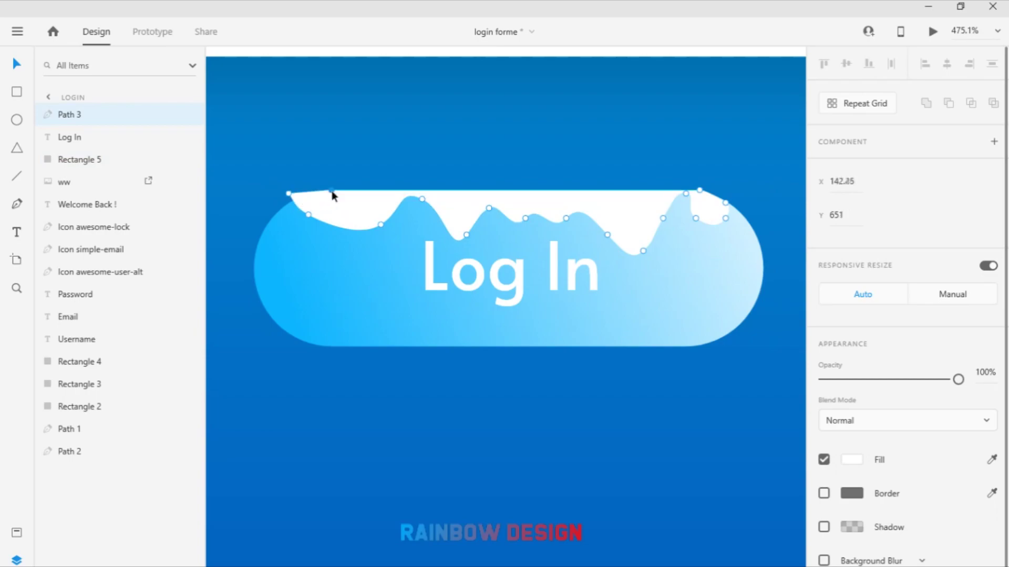
left_click_drag(289, 194, 309, 218)
left_click(326, 233)
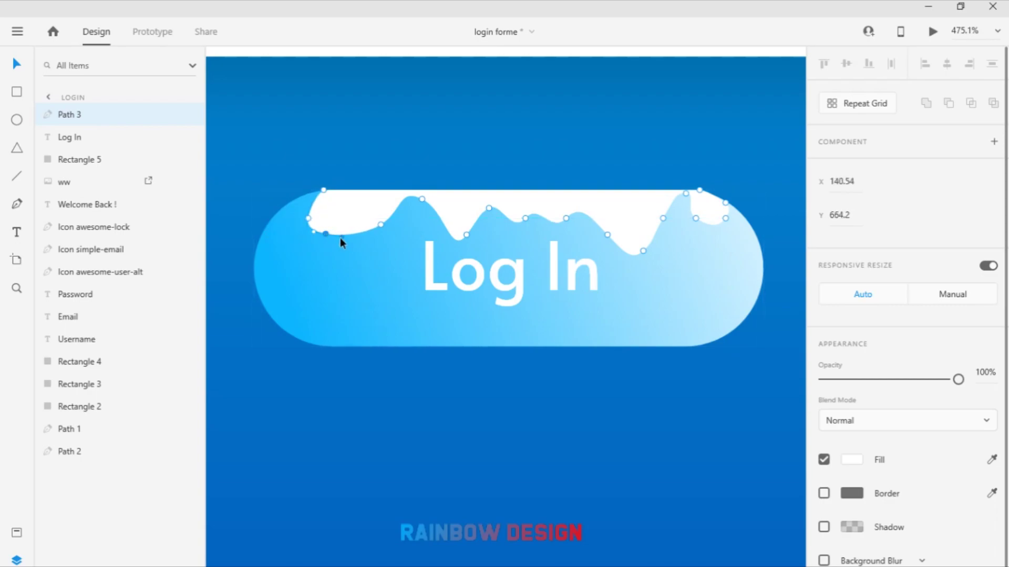
left_click_drag(331, 247, 349, 189)
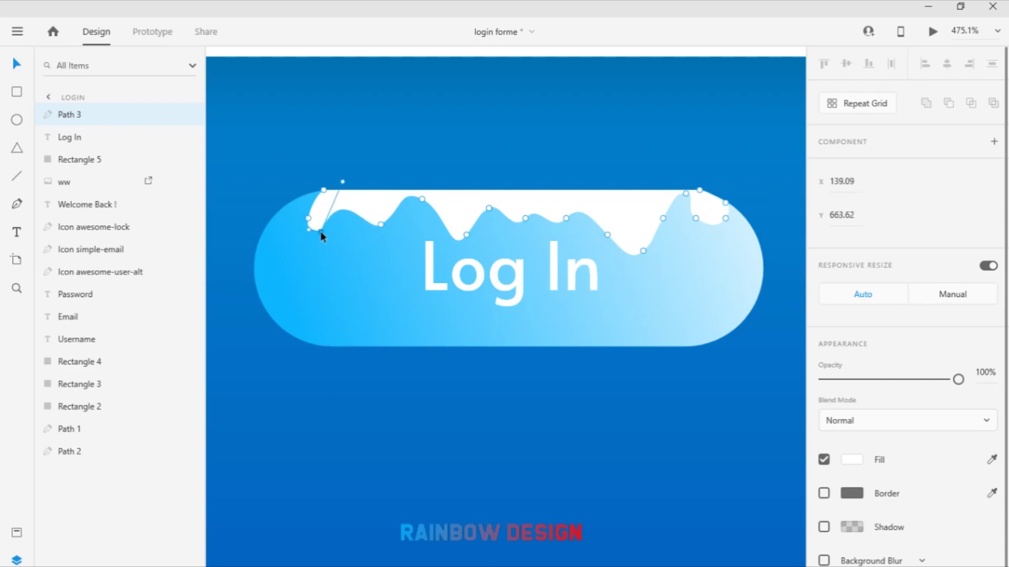
left_click(370, 277)
Lower the gap beside the drip shape's right end and adjust the anchor of the last small drip
left_click(695, 203)
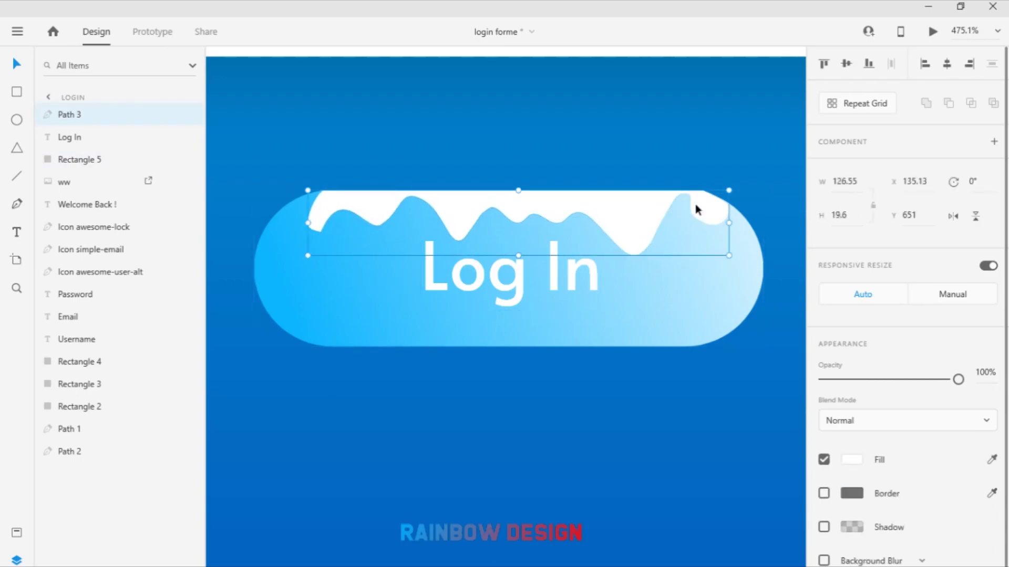
double_click(694, 204)
left_click(681, 200)
left_click_drag(681, 199, 675, 203)
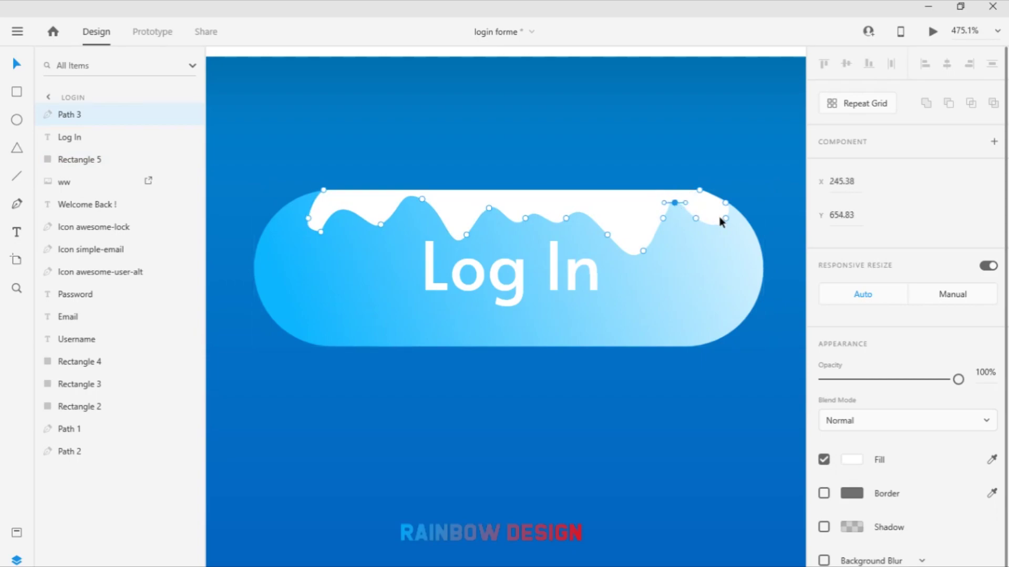
left_click_drag(696, 218, 676, 207)
key("ctrl+z")
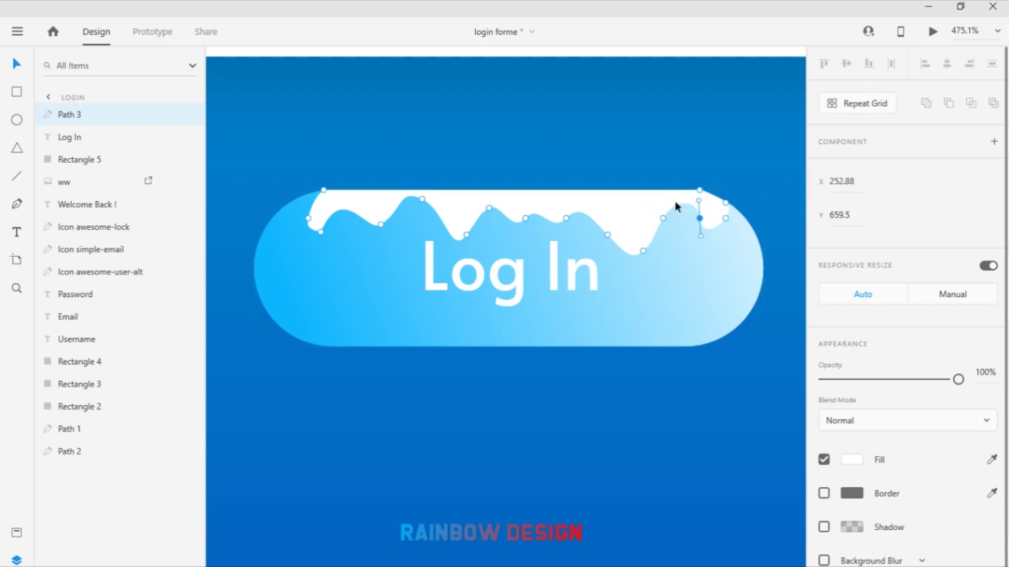
left_click(675, 247)
Refine the anchors at the drip's left end into a shorter, rounder drip with a raised gap beside it
left_click(322, 231)
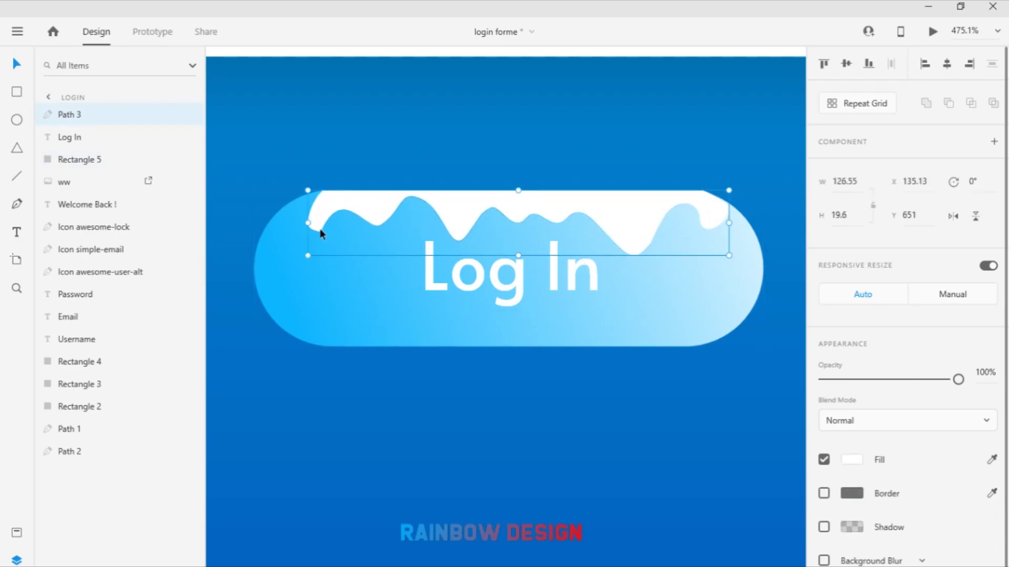
double_click(320, 232)
left_click(319, 223)
left_click_drag(342, 180, 307, 232)
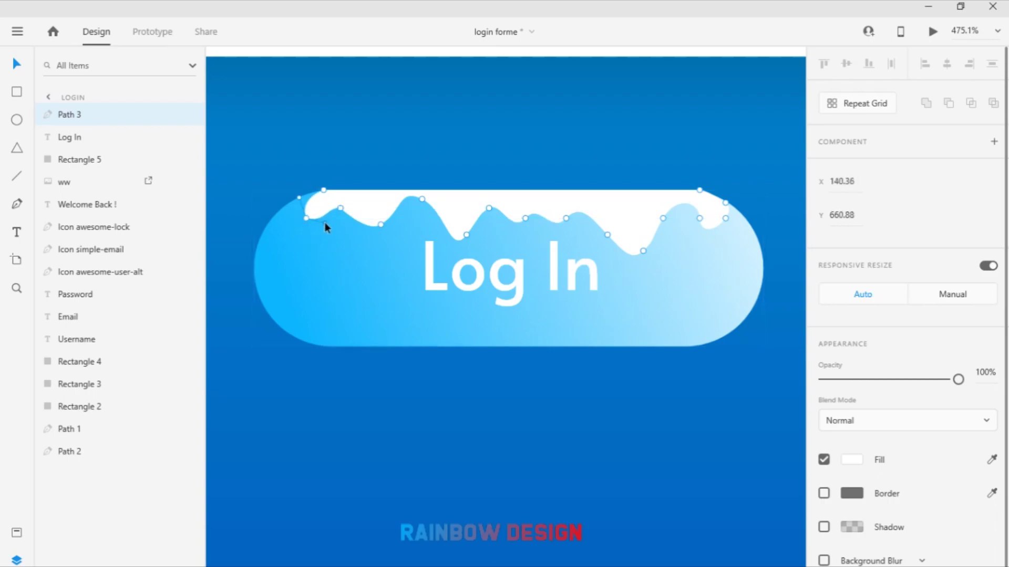
left_click(325, 223)
left_click(375, 204)
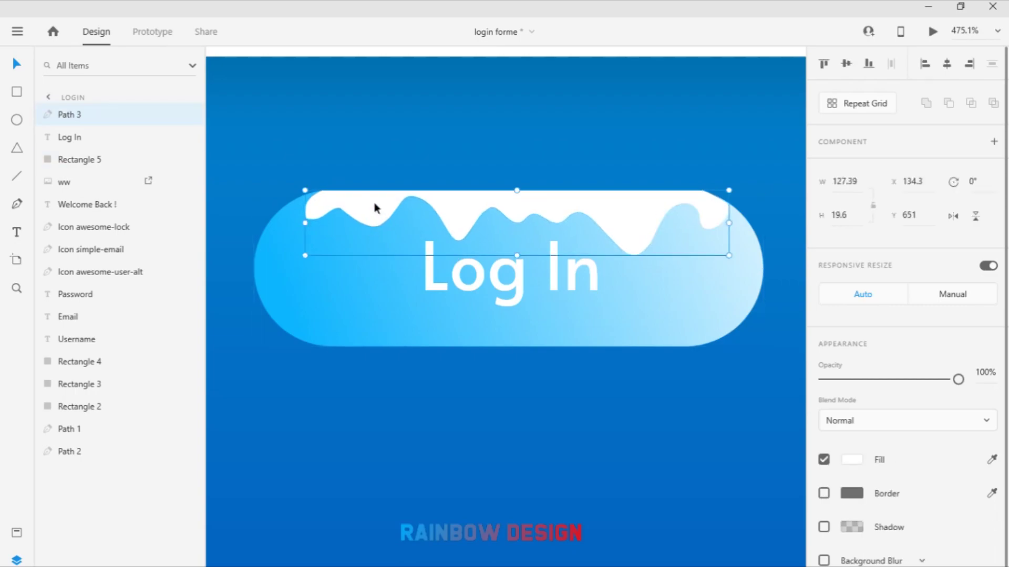
double_click(342, 212)
left_click_drag(341, 209, 322, 198)
left_click(360, 253)
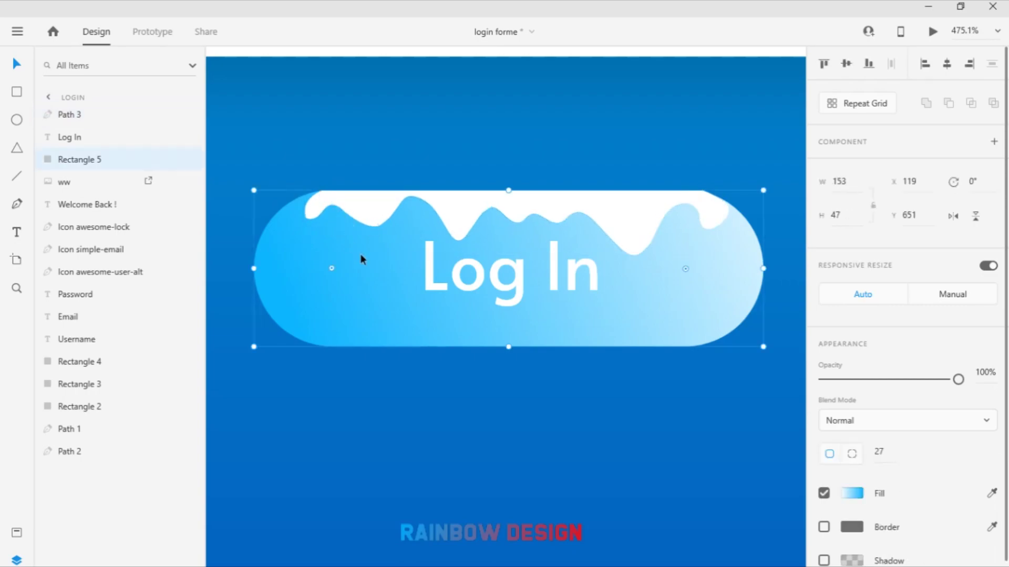
Add a shadow to the button's white drip shape with X 0, Y 3 and blur 6
left_click(360, 214)
scroll(840, 520, "down", 1)
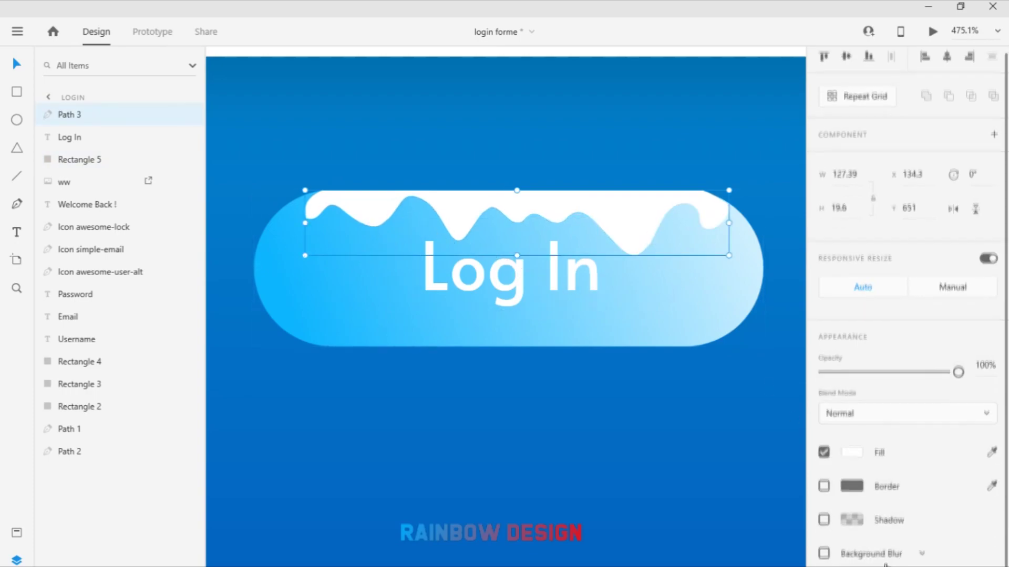
left_click(824, 513)
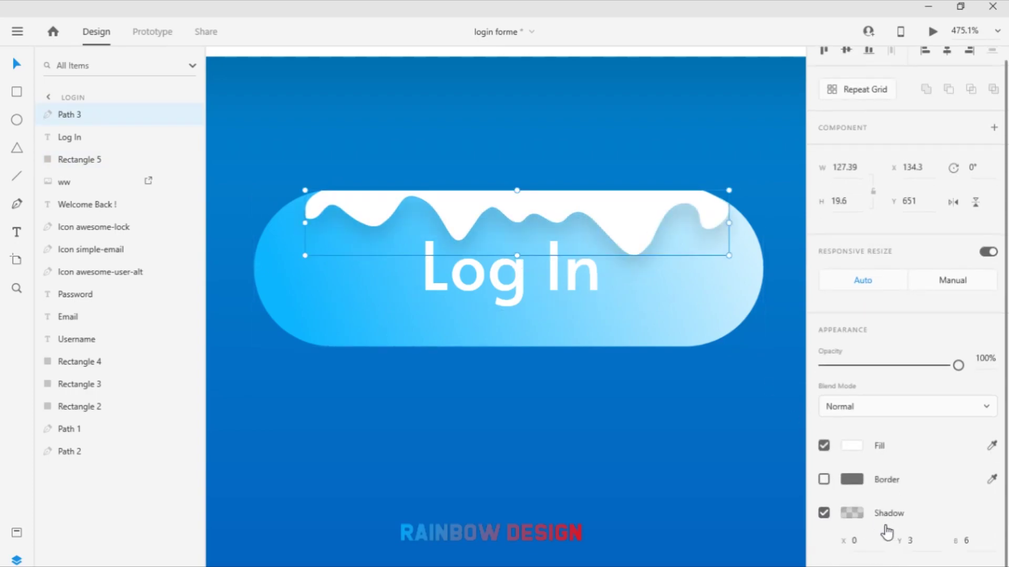
left_click(635, 227)
left_click_drag(635, 226, 636, 223)
key("Escape")
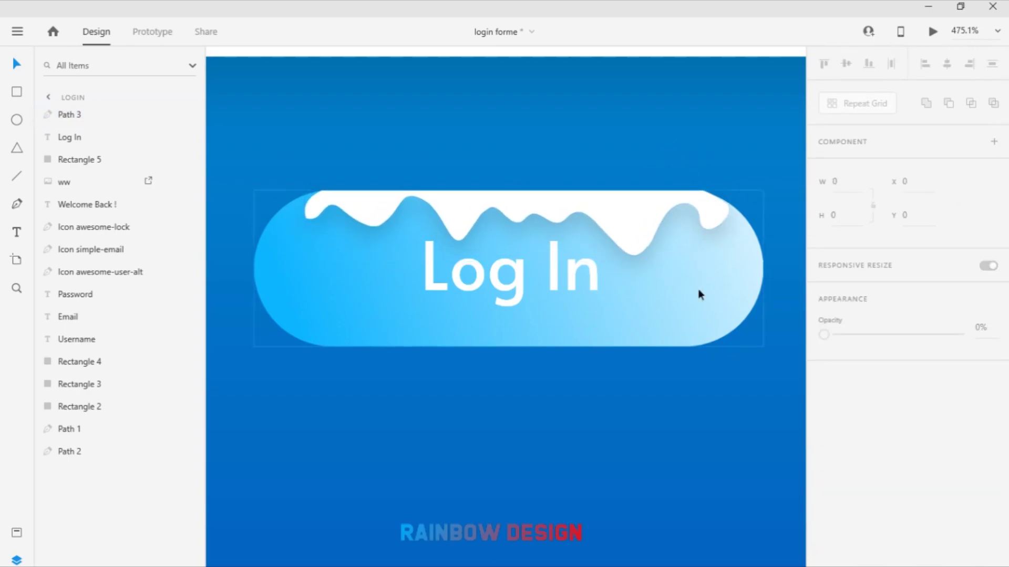
Add a shadow to the gradient button with a Y offset of 10
key("ctrl+0")
scroll(594, 323, "down", 3)
scroll(563, 293, "up", 8)
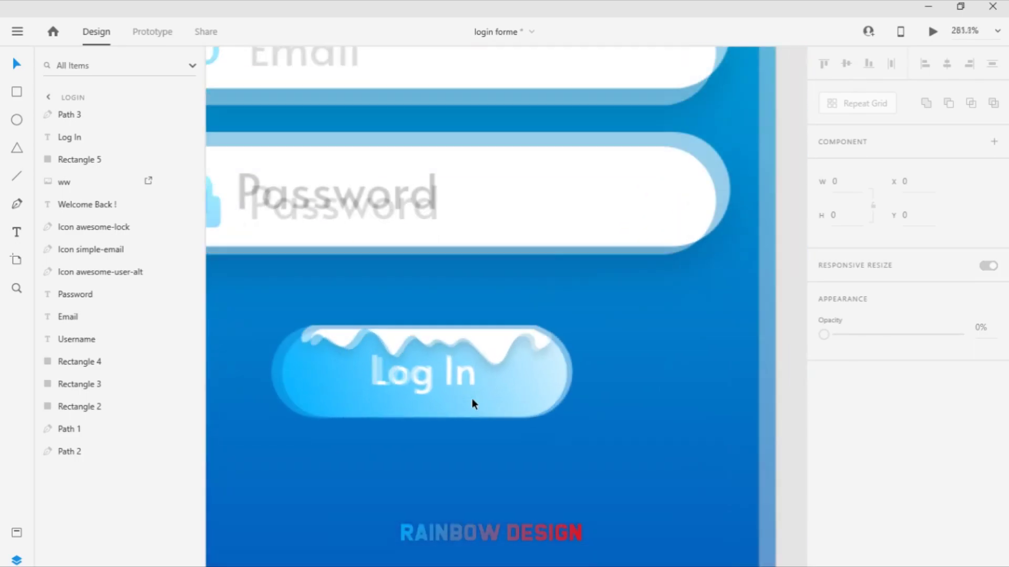
left_click(472, 402)
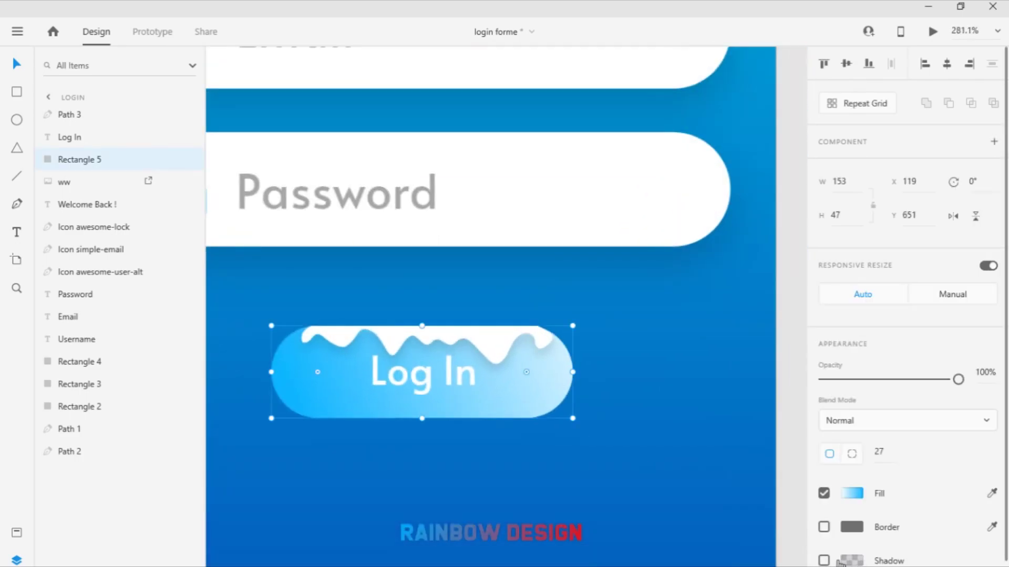
scroll(838, 541, "down", 2)
left_click(940, 509)
type("10")
key("Return")
left_click(969, 507)
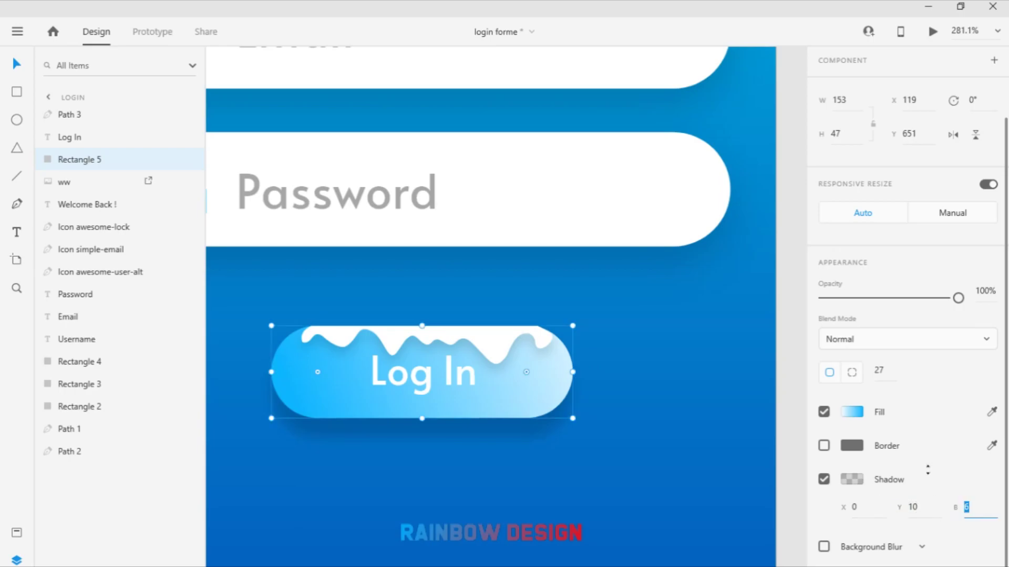
key("Escape")
scroll(654, 444, "down", 8)
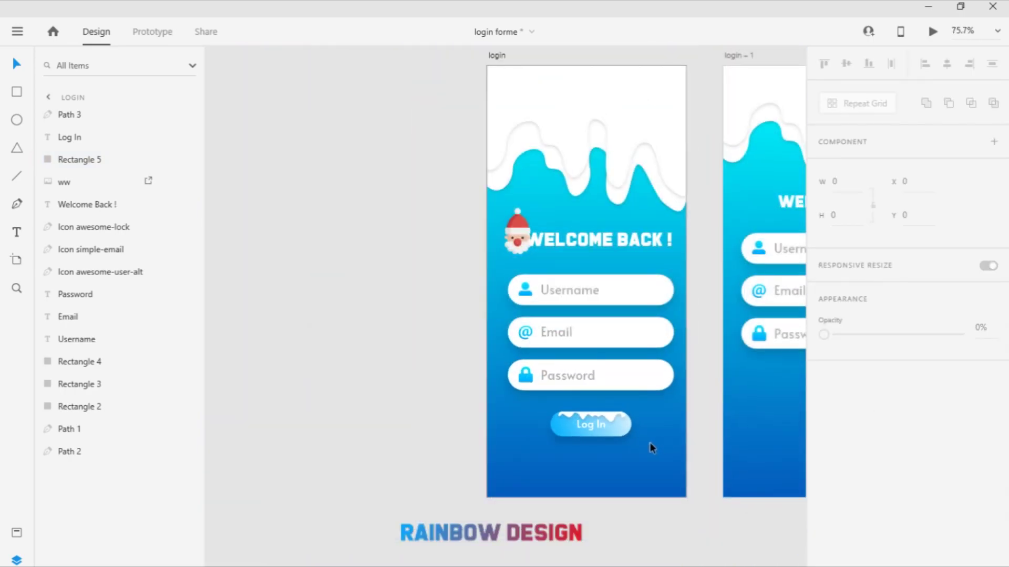
Add the text "Register" and center it below the Log In button at about X 161, Y 718
scroll(650, 442, "up", 10)
key("t")
left_click(436, 486)
type("Register")
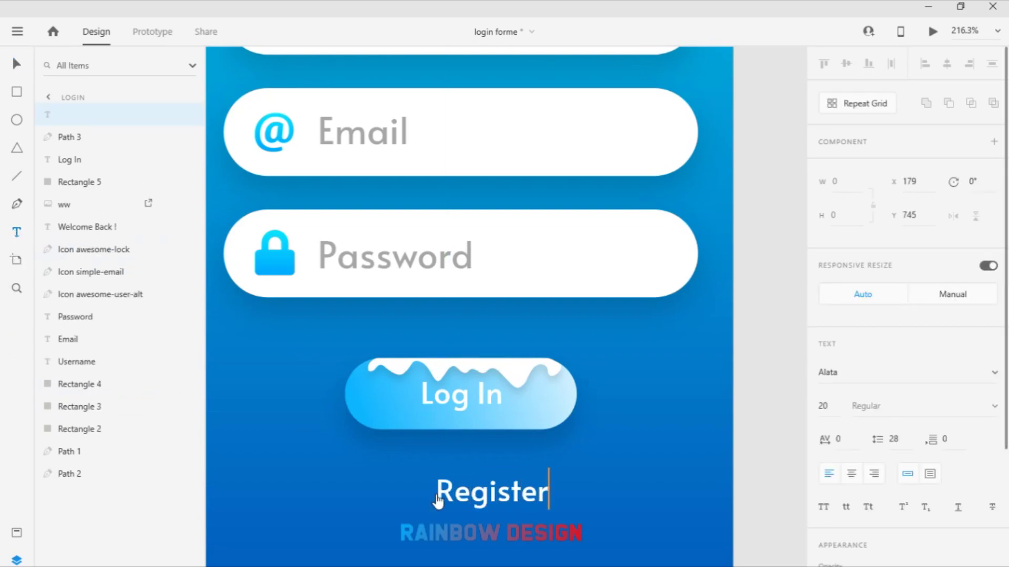
left_click(26, 67)
scroll(417, 441, "down", 3)
left_click_drag(384, 454, 372, 449)
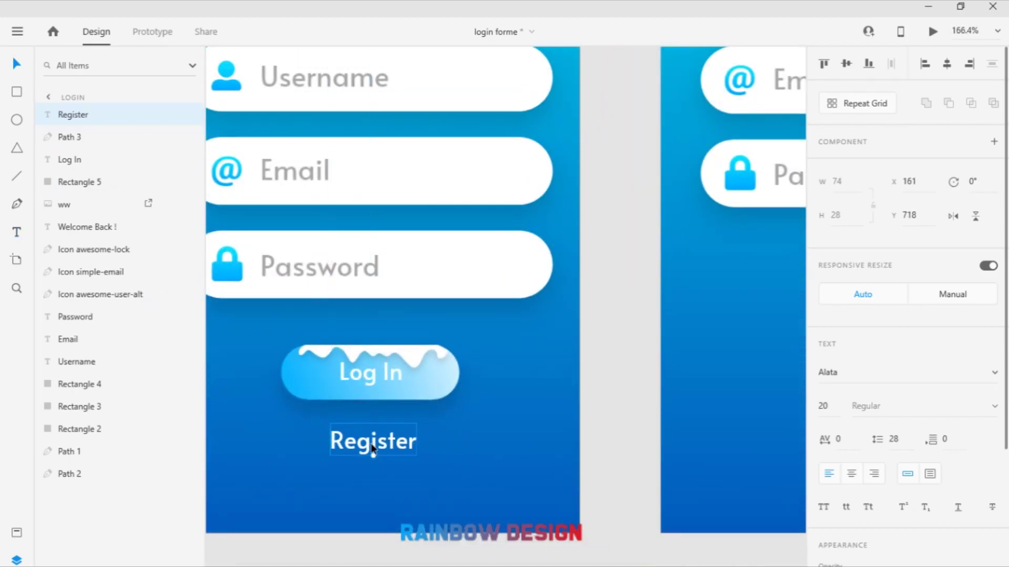
left_click(471, 442)
key("ctrl+0")
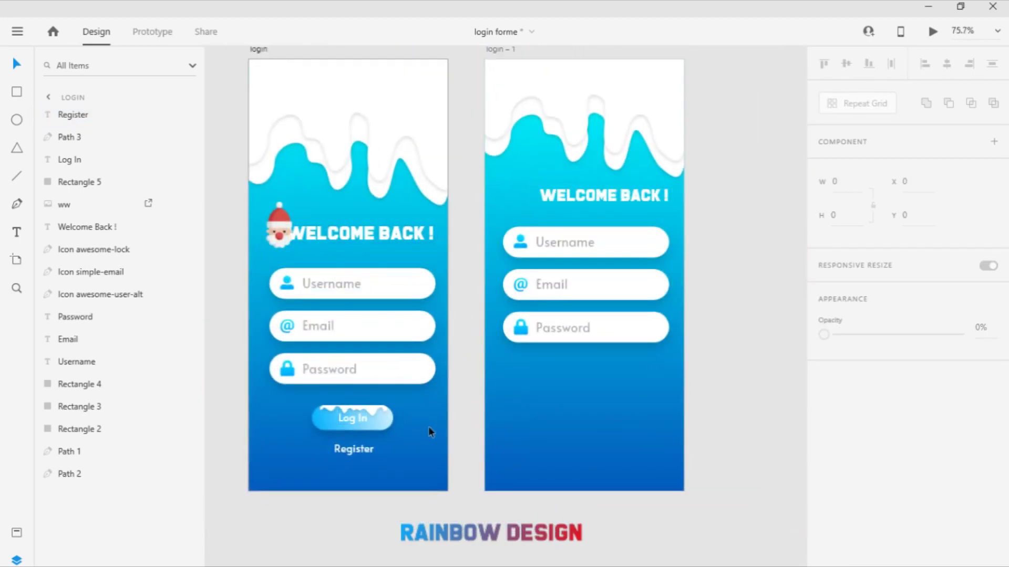
Copy the Santa image beside the heading on the "login – 1" artboard and move that heading to about X 92, Y 250
left_click(697, 346)
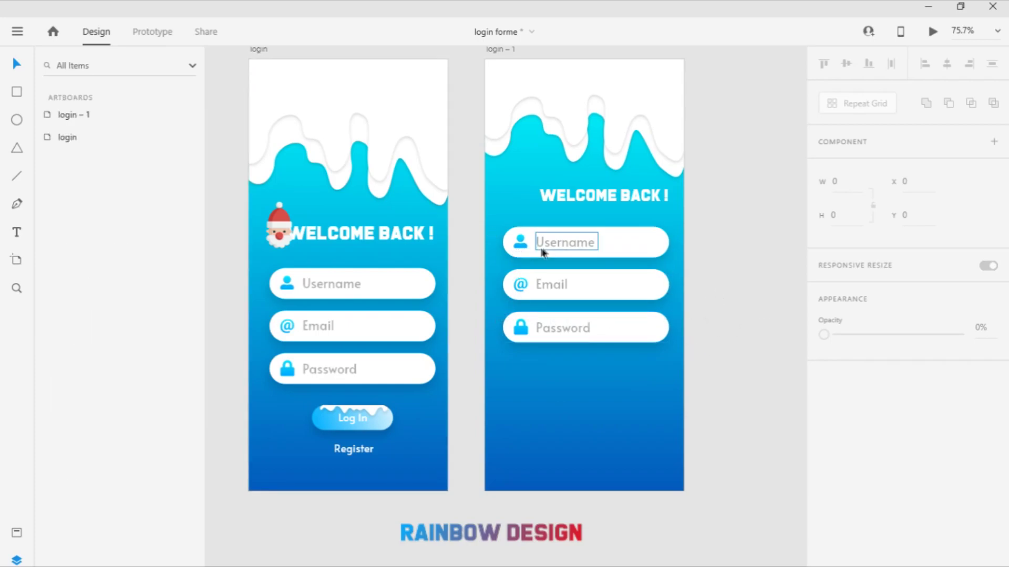
left_click(557, 242)
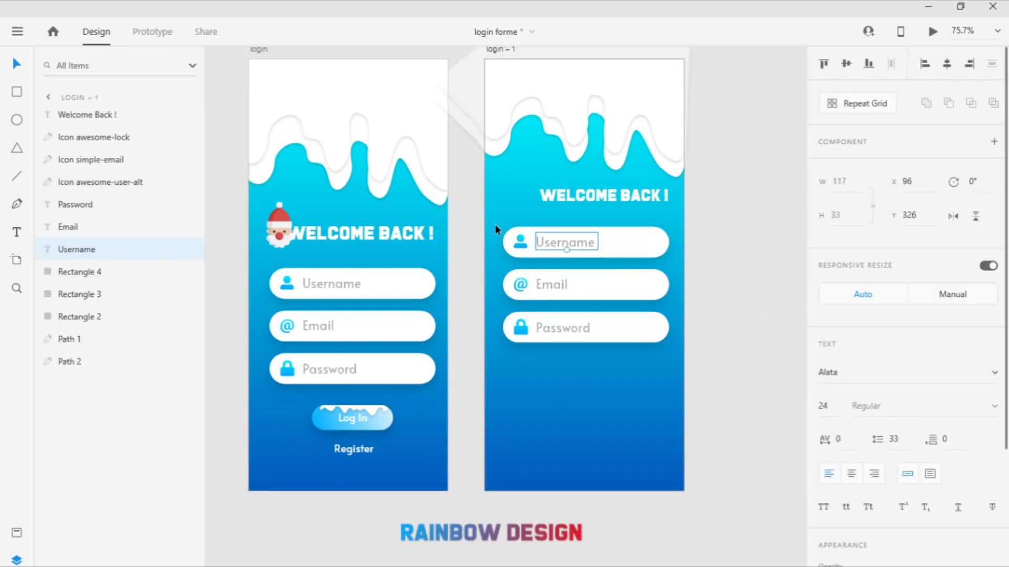
left_click(286, 219)
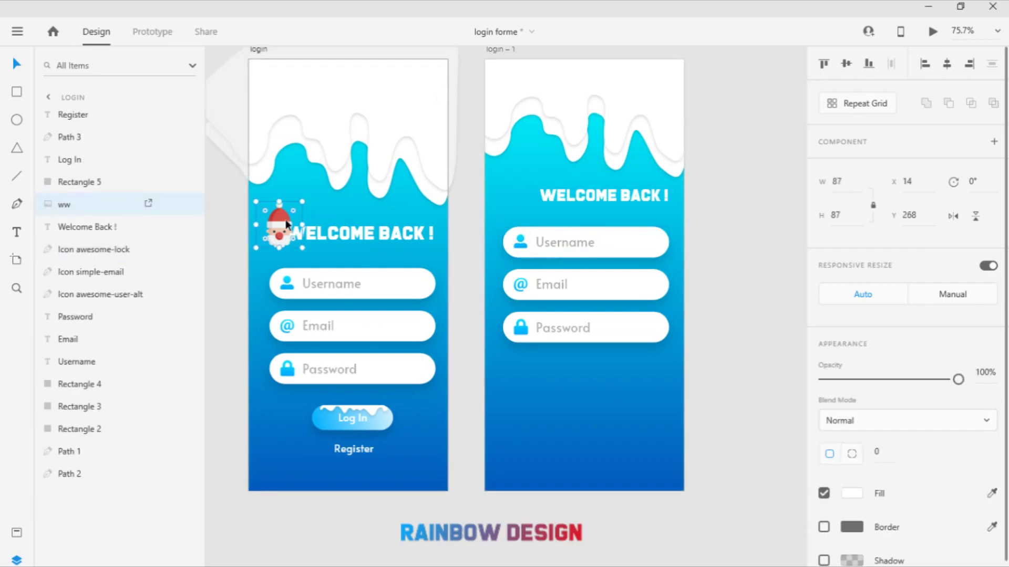
left_click_drag(286, 219, 525, 189)
left_click_drag(586, 190, 580, 194)
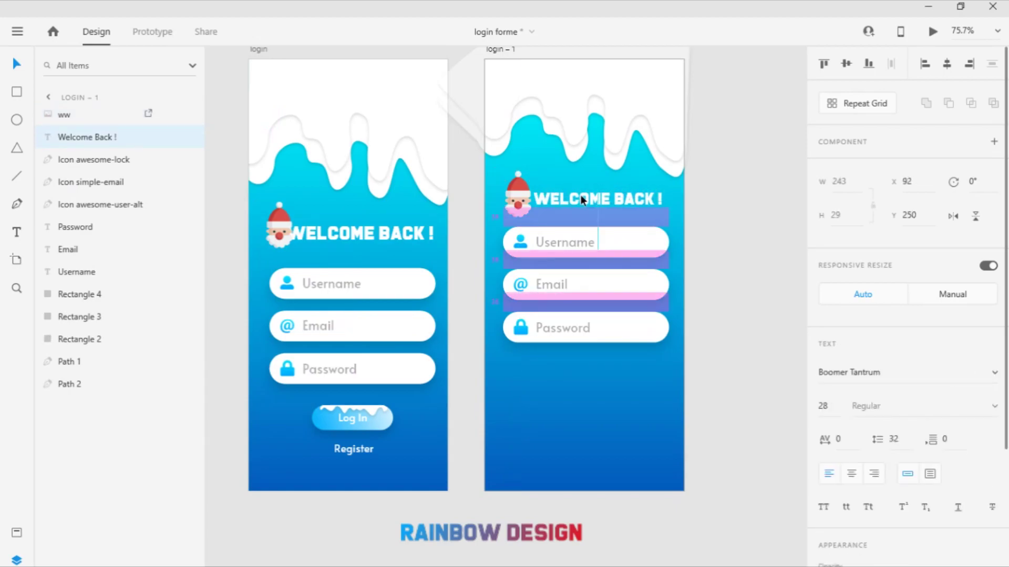
Replace the heading on "login – 1" with a fresh copy of the "login" artboard's heading at about X 77, Y 251
scroll(580, 220, "up", 2)
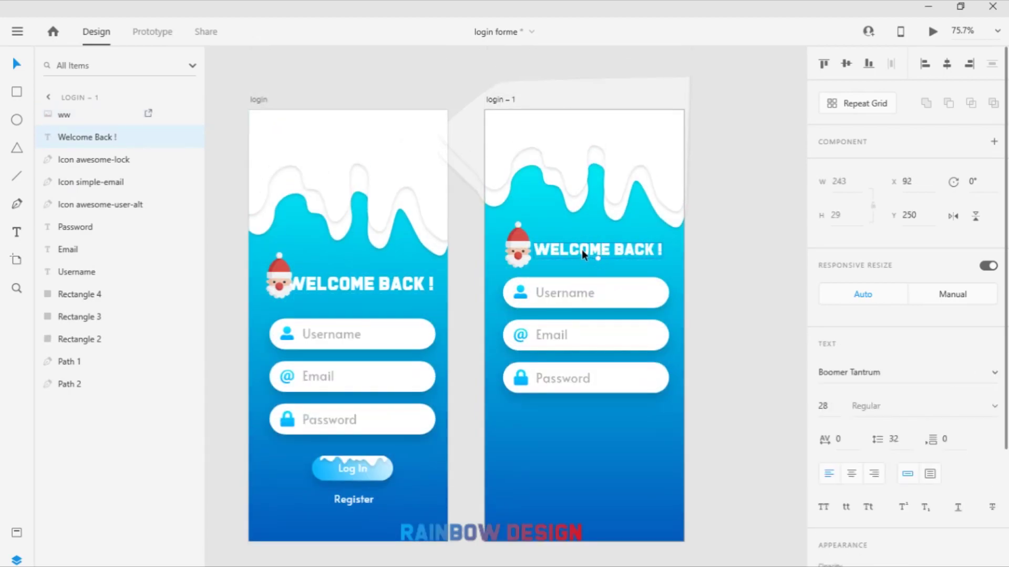
key("Delete")
left_click(383, 285)
left_click_drag(389, 288, 622, 249)
Change the copied heading's text on "login – 1" to "Register for 2020 !"
double_click(613, 251)
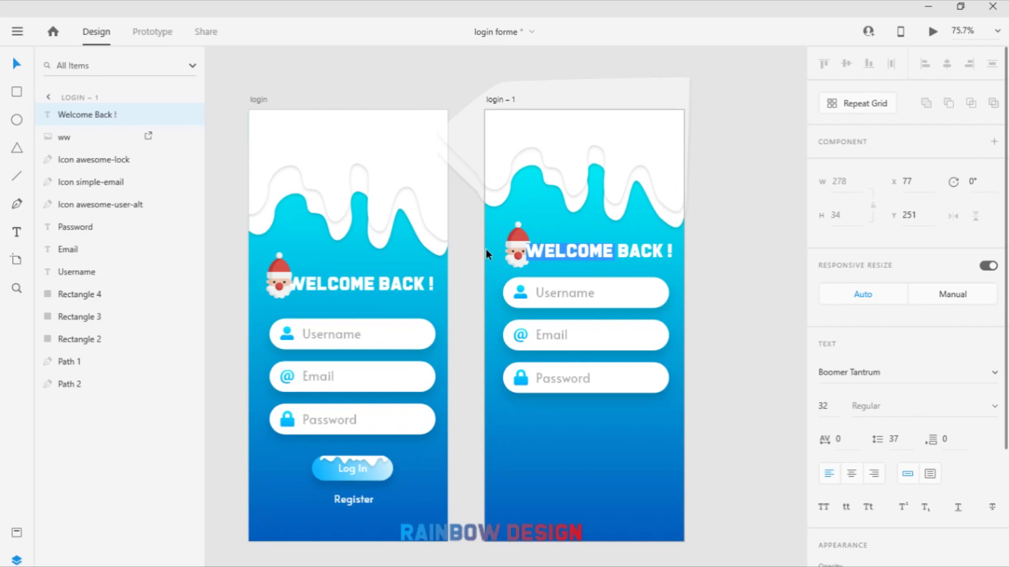
type("REGISTER")
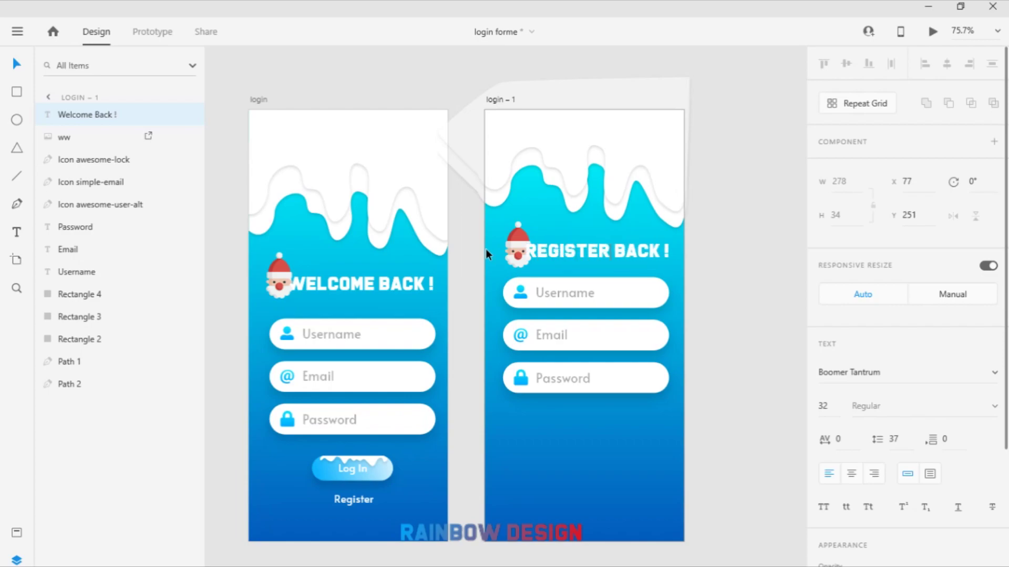
left_click_drag(662, 249, 621, 248)
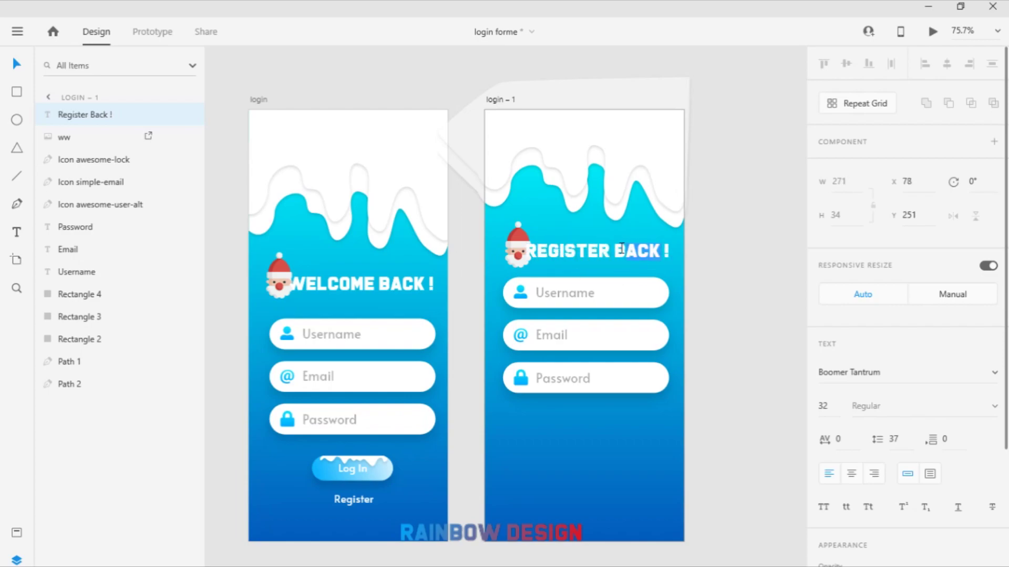
key("BackSpace")
type("FOR 20020")
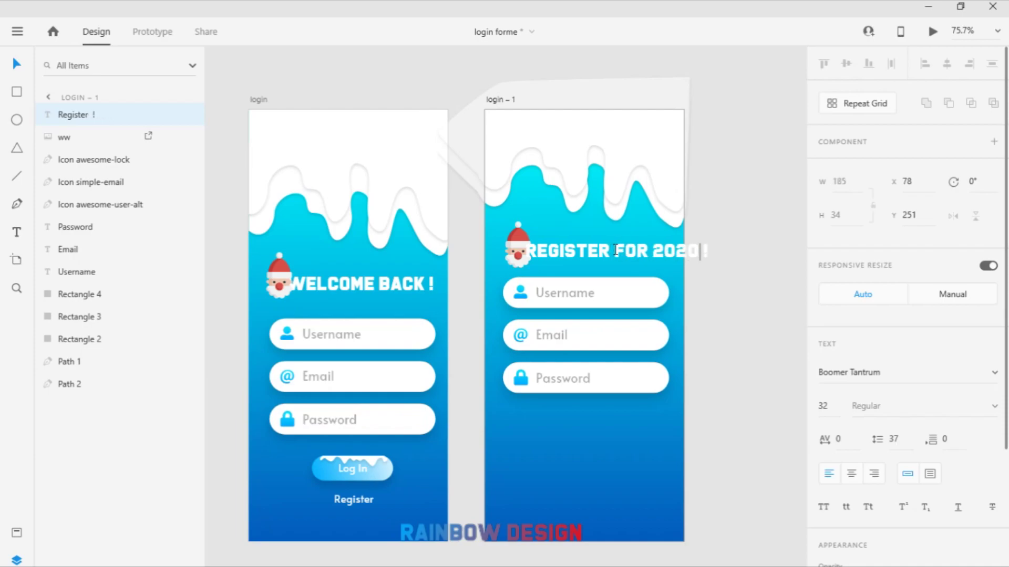
key("Escape")
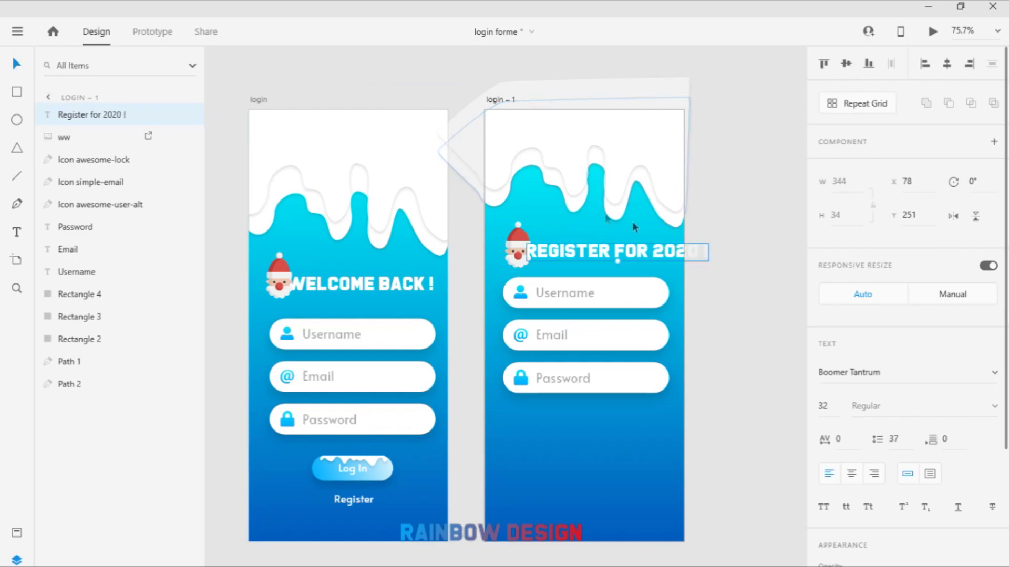
Shrink the "Register for 2020 !" heading to size 26, layer it behind the Santa image, and nudge both slightly left
left_click_drag(618, 264, 616, 255)
left_click(518, 238)
left_click_drag(74, 114, 74, 142)
key("Up")
key("Up")
key("Up")
key("Up")
key("Up")
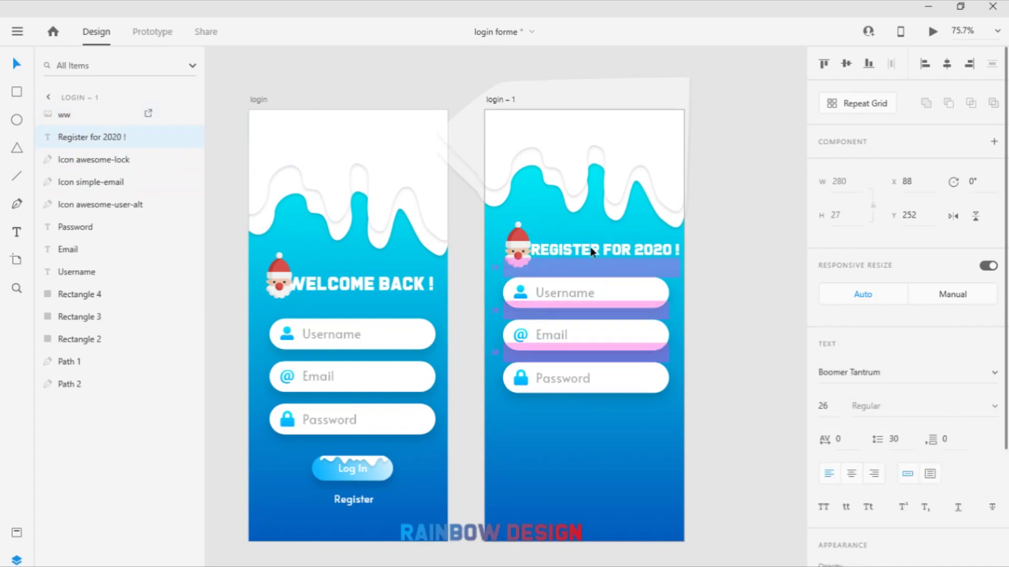
left_click_drag(519, 238, 516, 237)
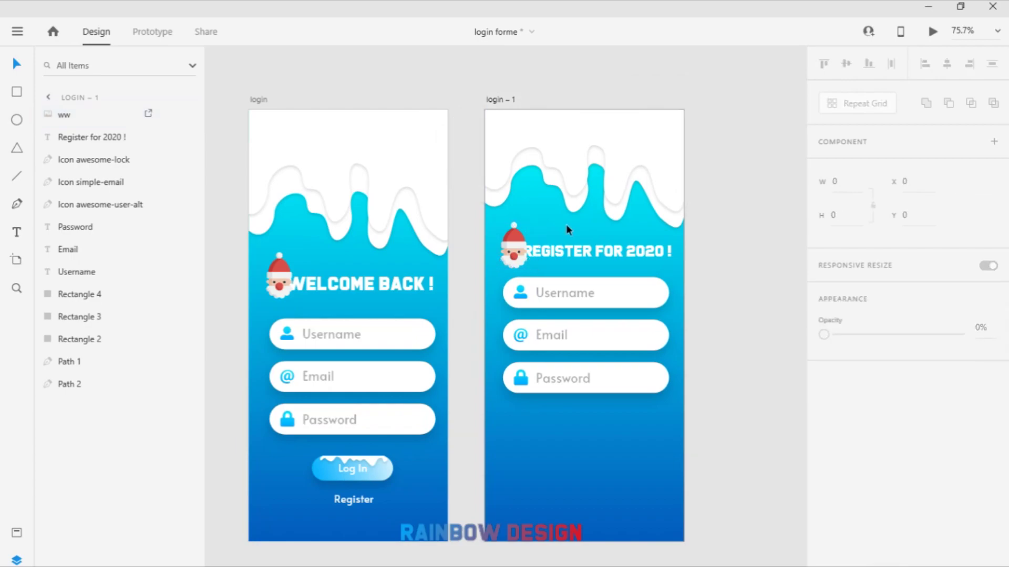
Duplicate the Password field on "login – 1" with its lock icon and label, placing the copy directly below the original
scroll(565, 226, "down", 2)
left_click(601, 306)
left_click(604, 353)
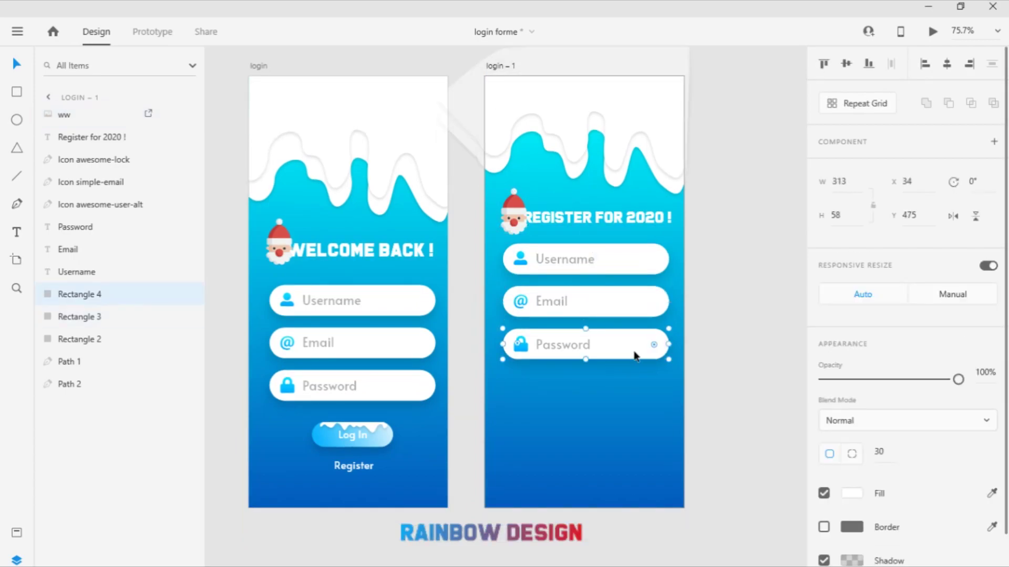
left_click(583, 346, "shift")
left_click(519, 346, "shift")
left_click_drag(573, 349, 572, 387)
Change the duplicated field's label to "Confirm Password"
double_click(573, 387)
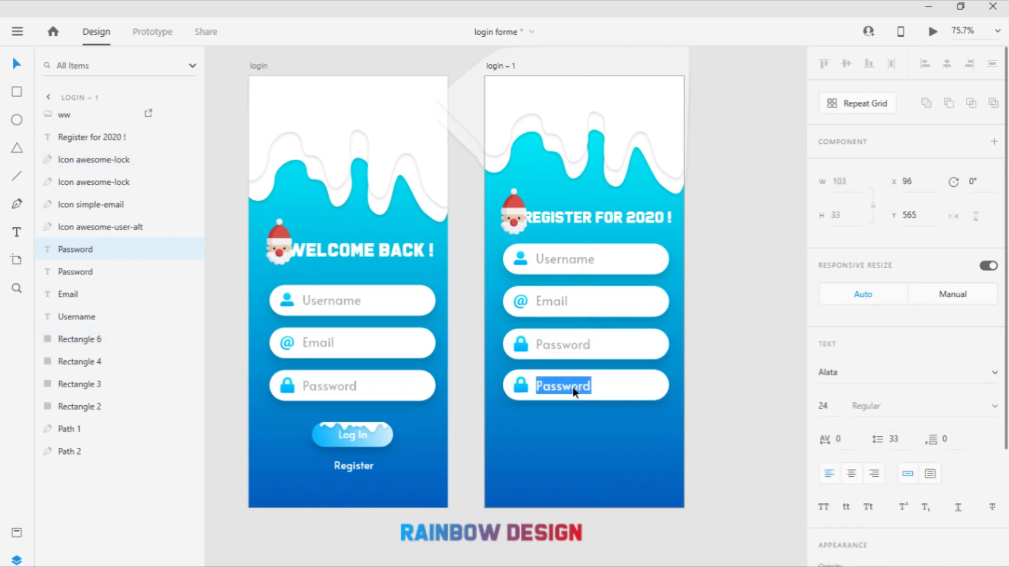
left_click(540, 378)
type("Confirm")
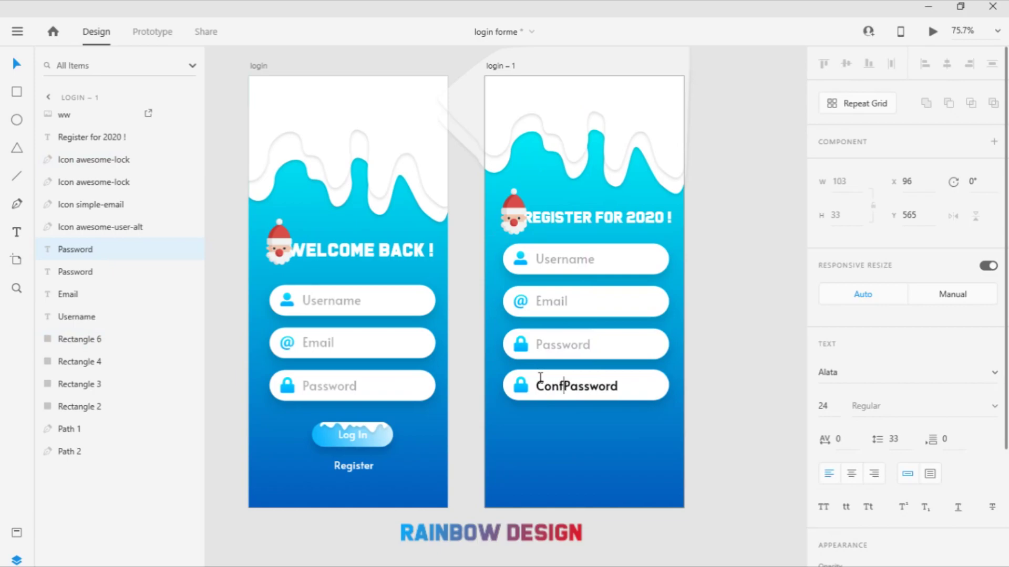
left_click_drag(647, 393, 522, 388)
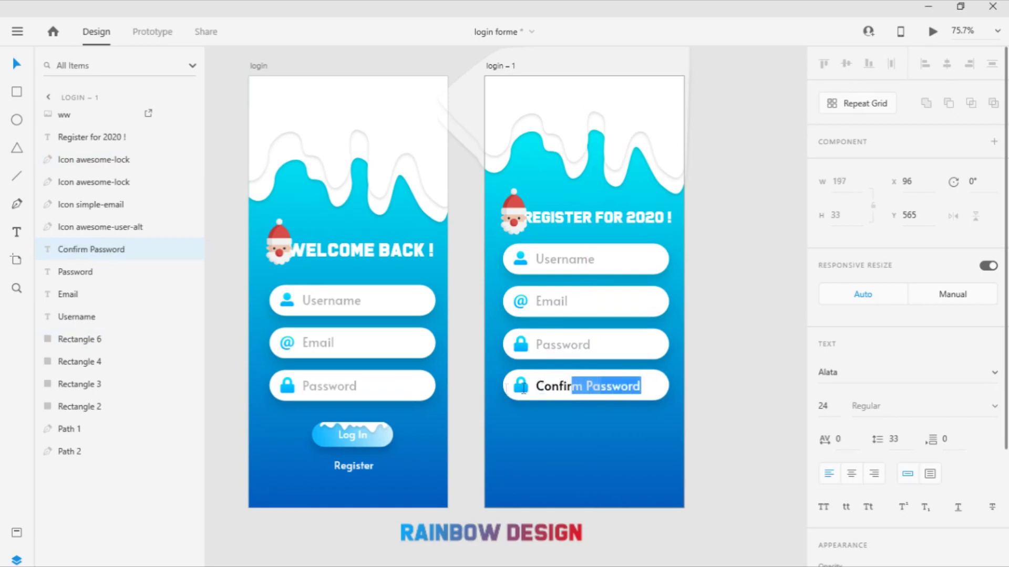
left_click(827, 408)
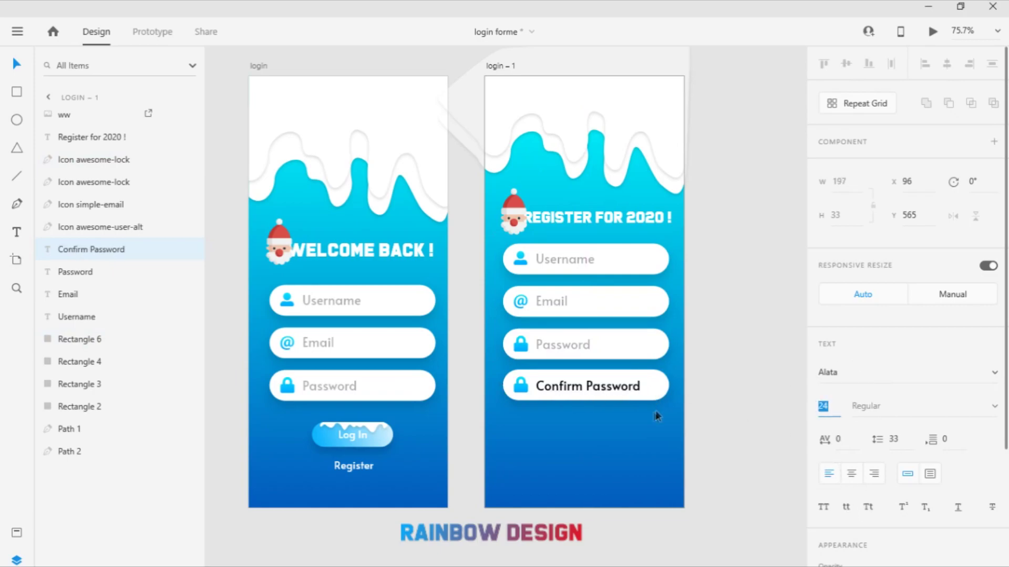
left_click(617, 459)
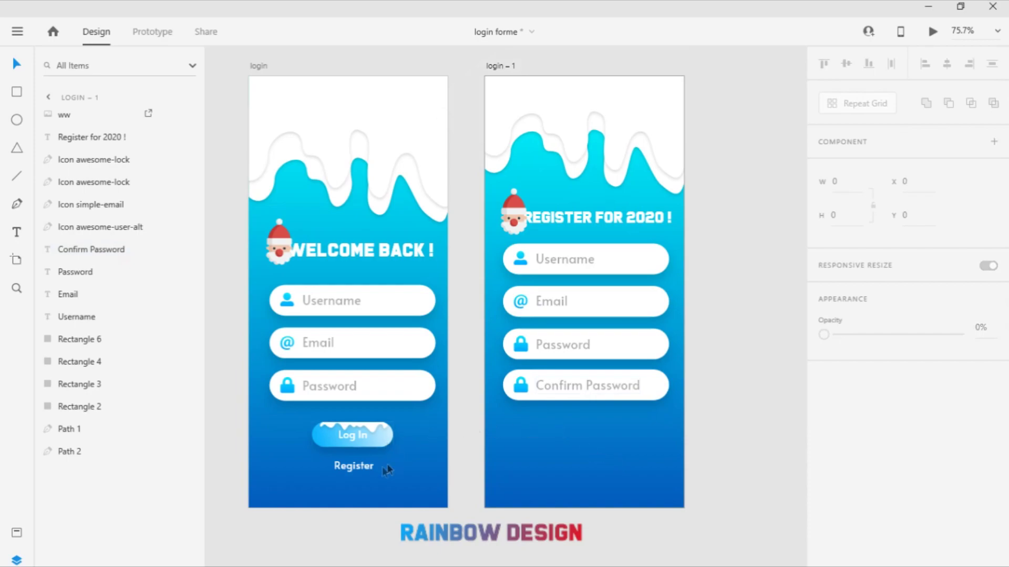
Copy the snow-topped Log In button to "login – 1" below the Confirm Password field at about X 111, Y 650
left_click(361, 470)
left_click_drag(365, 471, 590, 440)
key("ctrl+z")
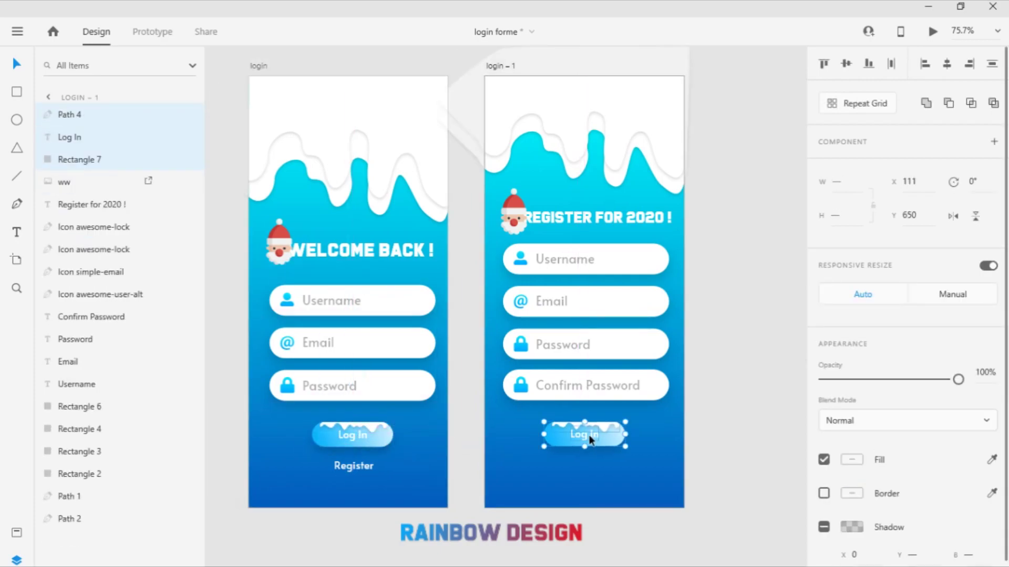
Change the copied button's label to "Register" and center it on the button
double_click(589, 436)
type("Reg")
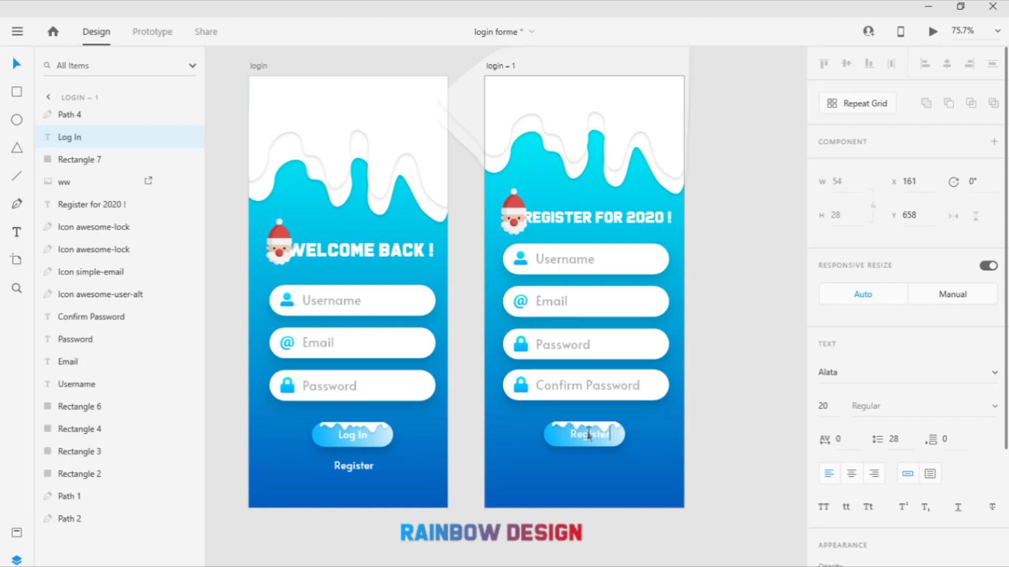
type("ister")
key("Escape")
left_click_drag(594, 434, 591, 437)
key("Escape")
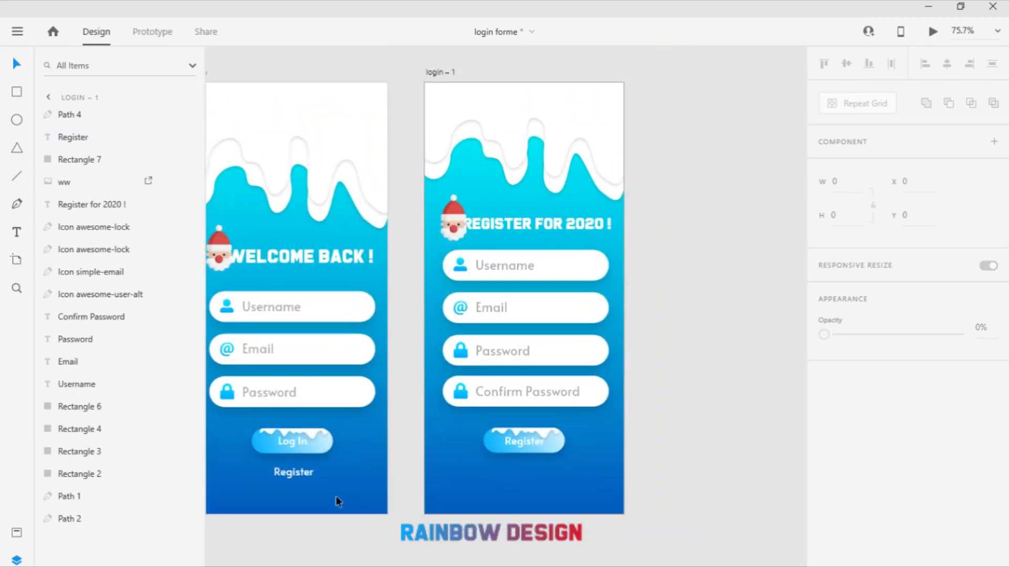
scroll(336, 496, "up", 3)
left_click(279, 423)
left_click_drag(279, 424, 581, 467)
key("Escape")
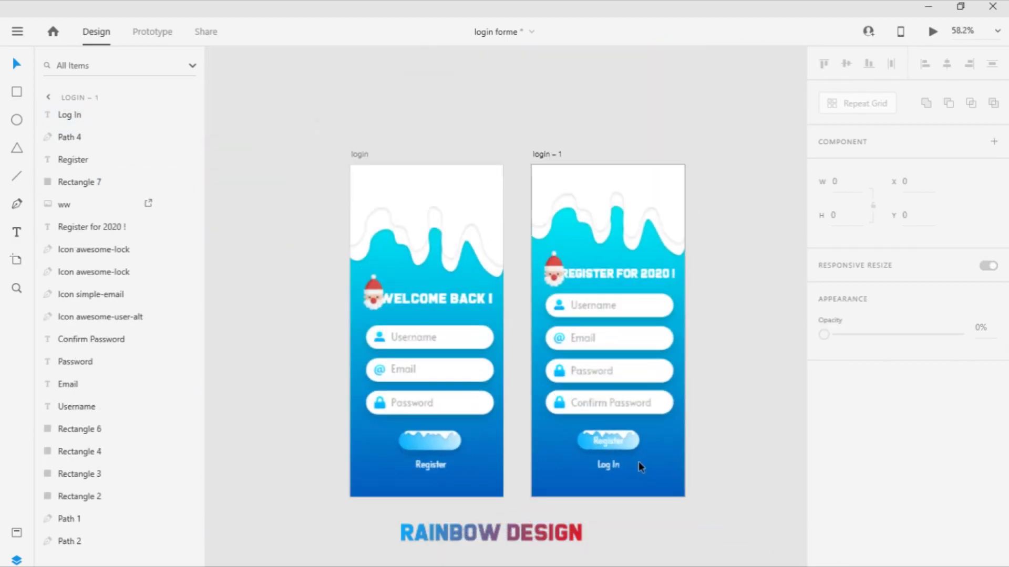
left_click(633, 461)
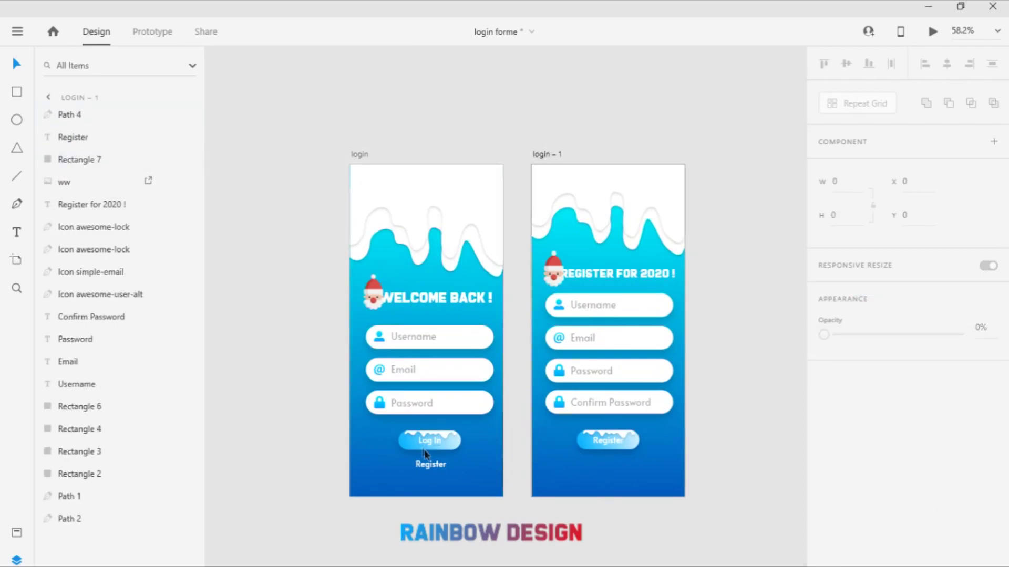
Copy the "Log In" text from the "login" artboard and center it below the Register button on "login – 1"
left_click_drag(429, 440, 608, 466)
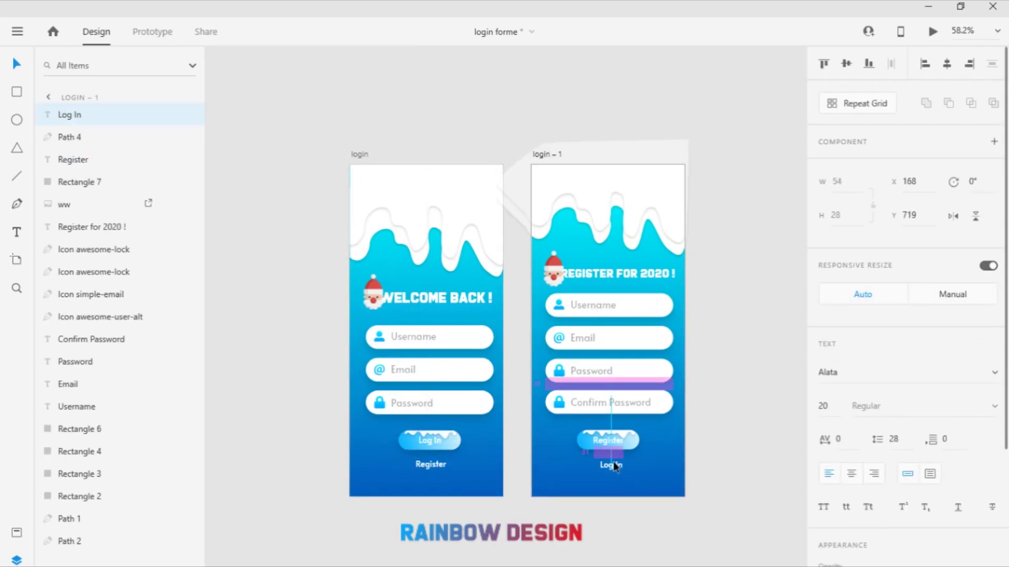
key("Escape")
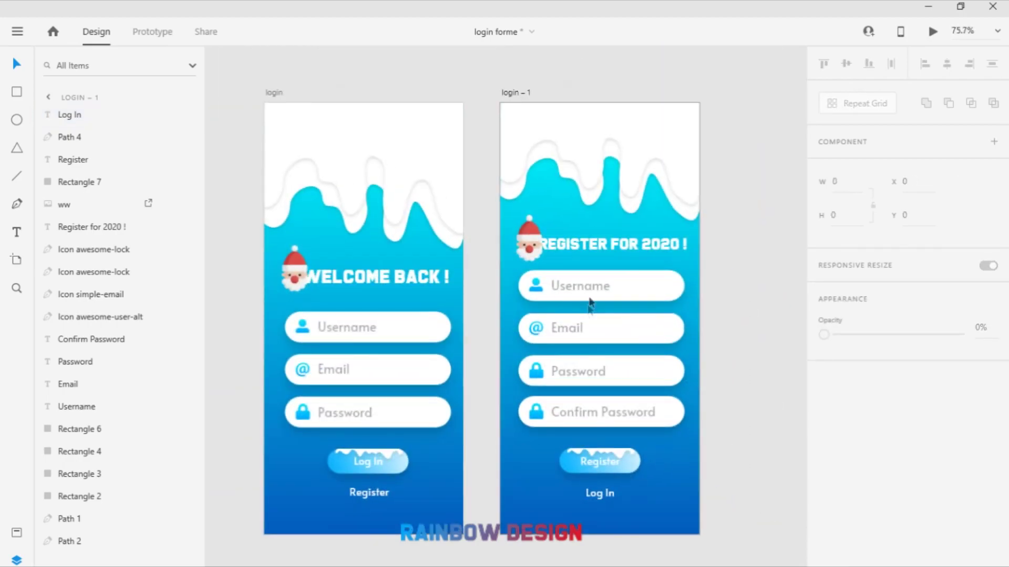
Move the four fields on "login – 1" to about X 31, Y 324 and the three fields on "login" to X 31, Y 393
left_click_drag(675, 447, 513, 269)
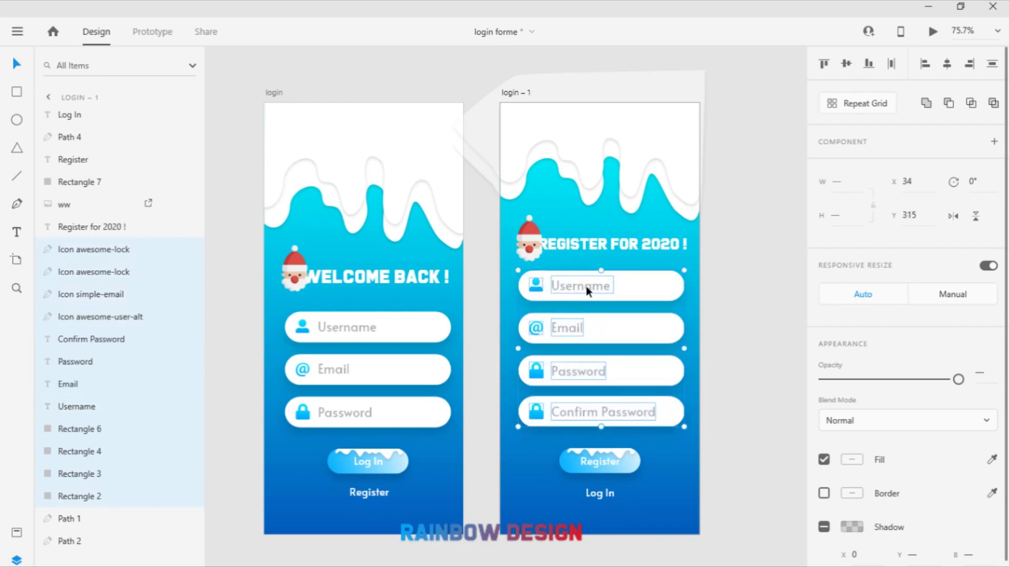
left_click_drag(585, 286, 585, 291)
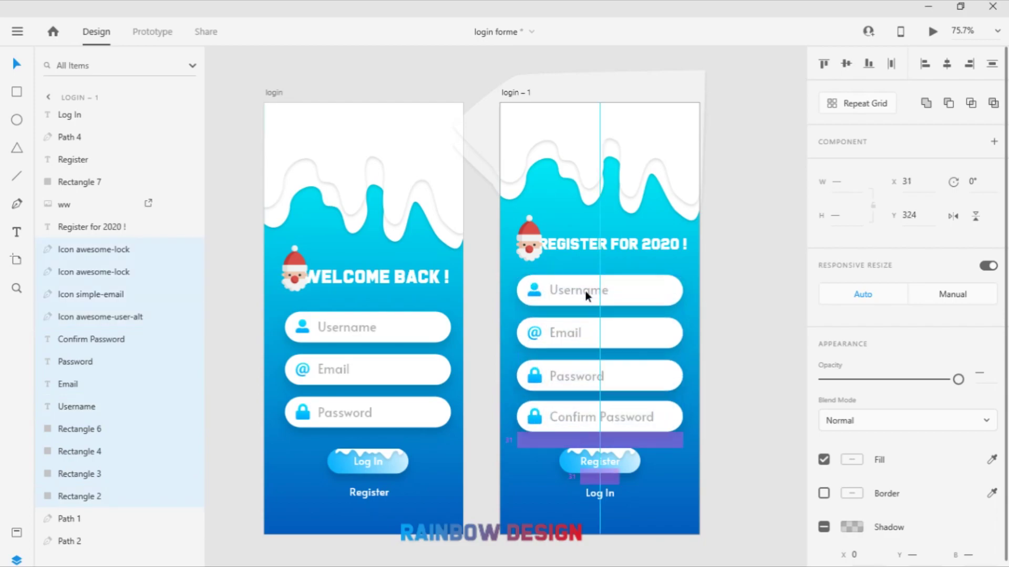
left_click_drag(454, 439, 334, 327)
left_click(464, 487)
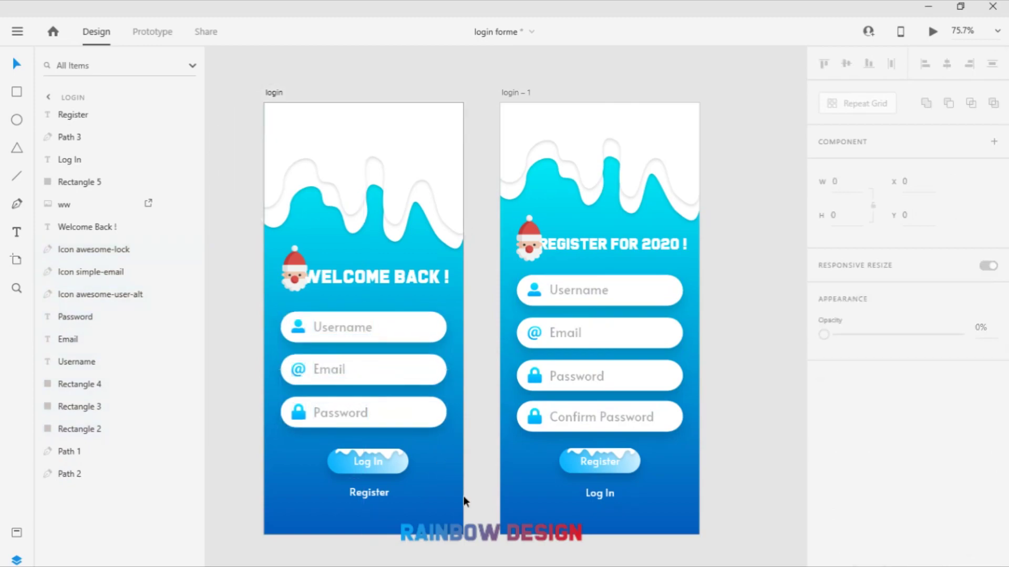
Shift the heading, Santa and form contents on "login" slightly right and down, and nudge the form contents on "login – 1" slightly up
left_click_drag(427, 533, 267, 293)
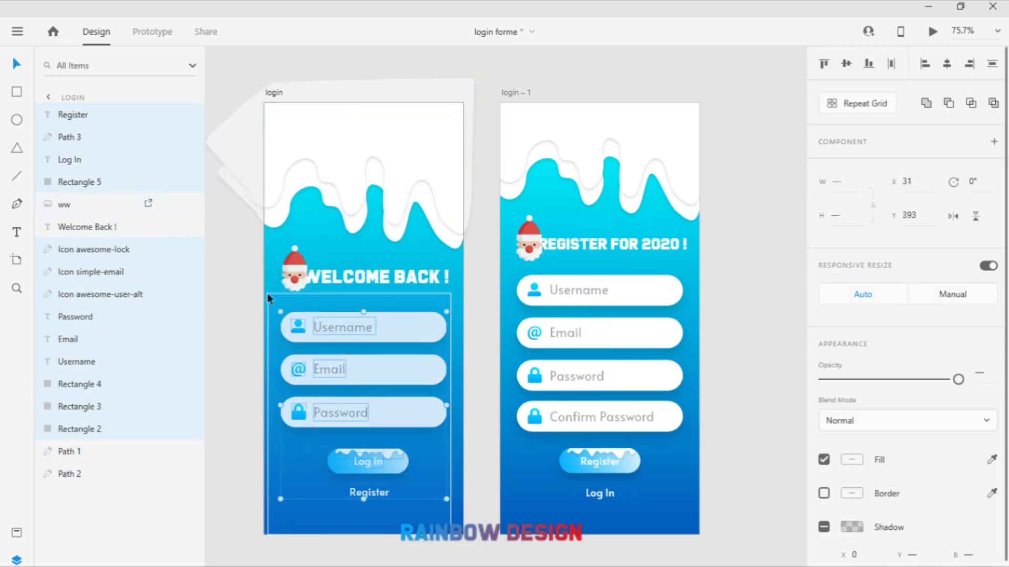
left_click_drag(345, 282, 377, 285)
left_click(688, 520)
left_click_drag(688, 519, 513, 269)
left_click_drag(584, 294, 585, 295)
left_click(670, 536)
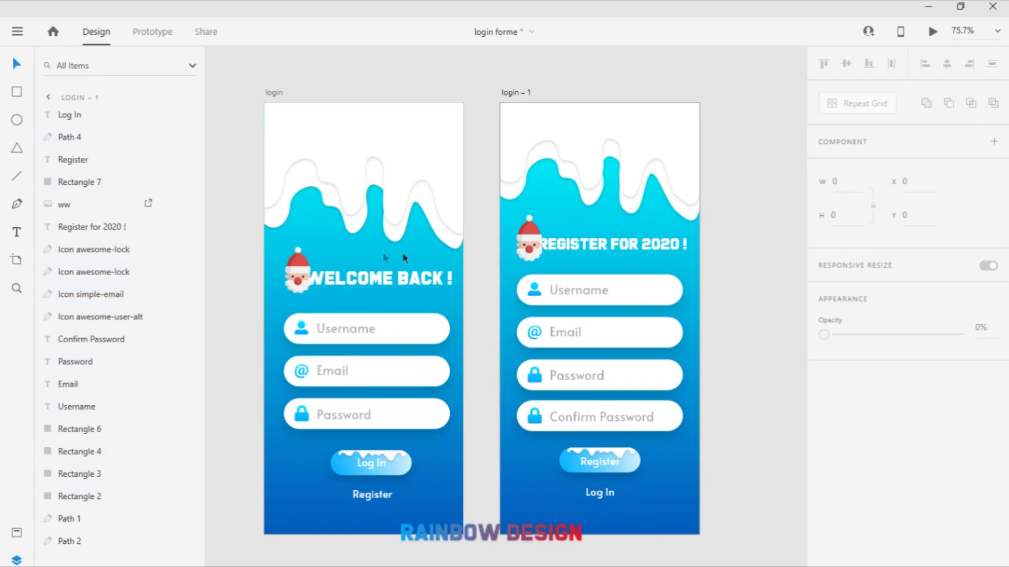
left_click(523, 206)
key("Escape")
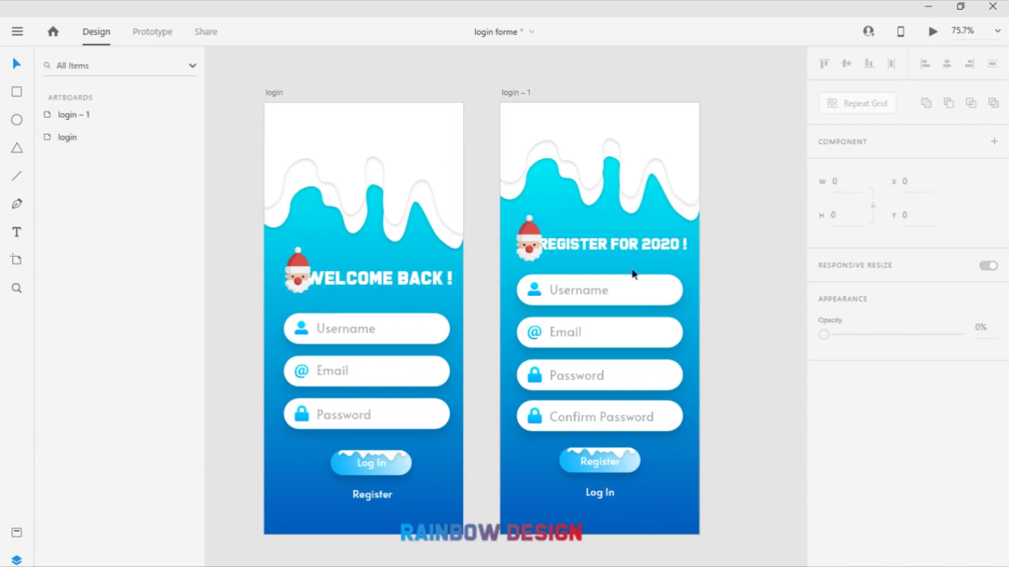
Set the shadow's Y offset to 10 for the Santa image on "login – 1"
left_click(526, 257)
scroll(867, 526, "down", 2)
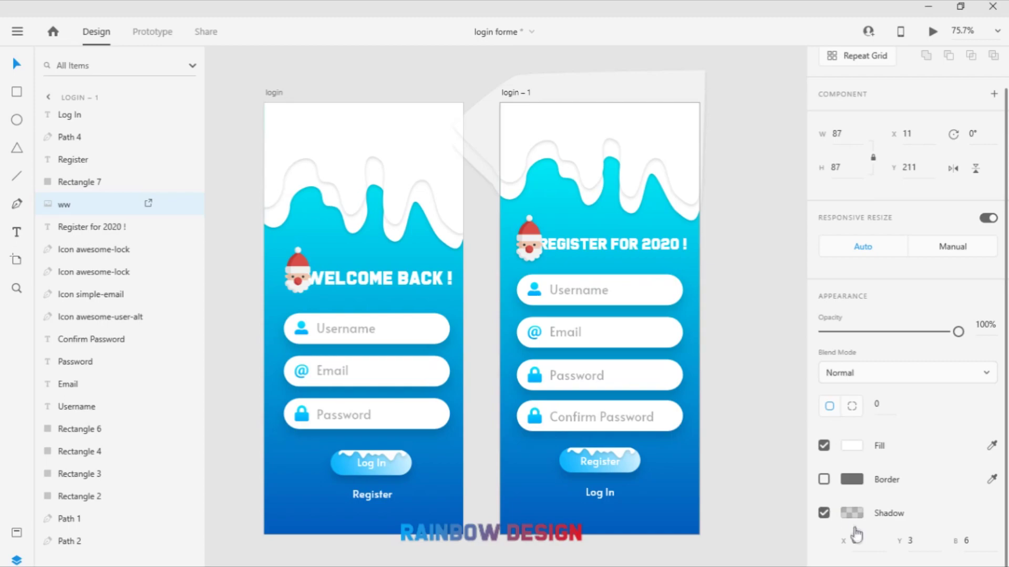
left_click(900, 544)
type("10")
key("Return")
Add a shadow with X 0, Y 3 and blur 6 to the "Welcome Back !" heading on "login"
left_click(612, 246)
scroll(840, 524, "down", 1)
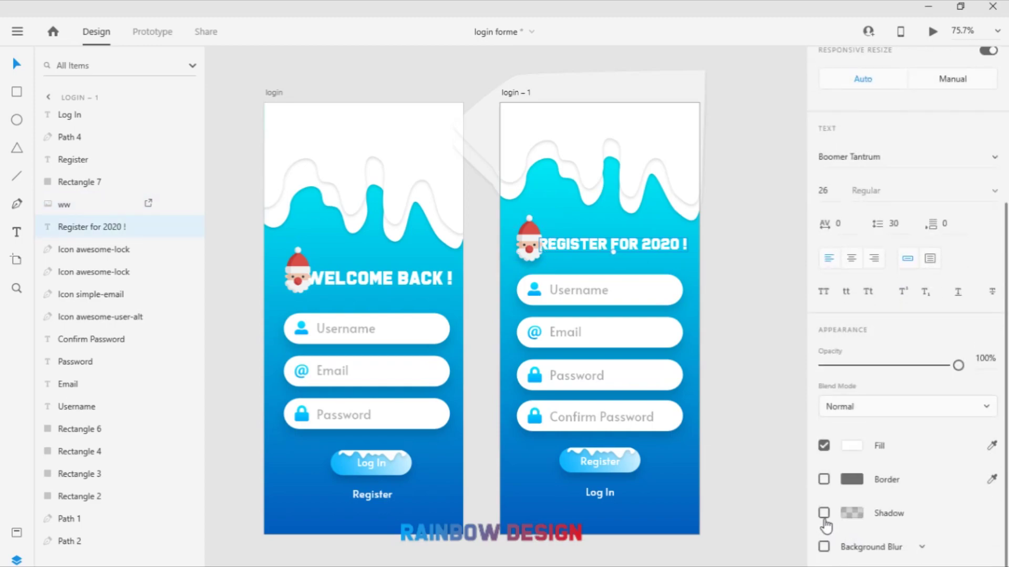
left_click(370, 278)
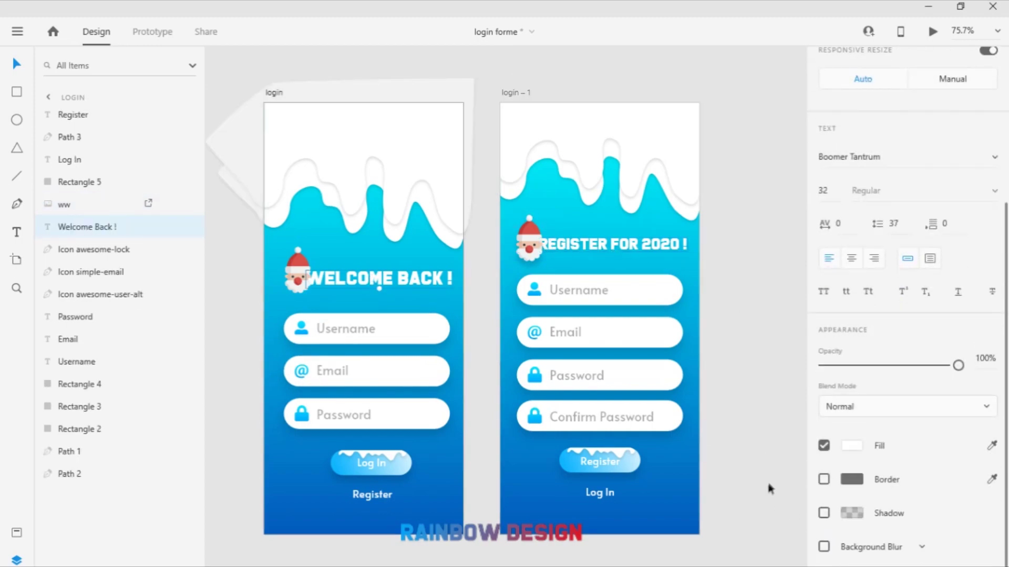
left_click(828, 519)
left_click(825, 517)
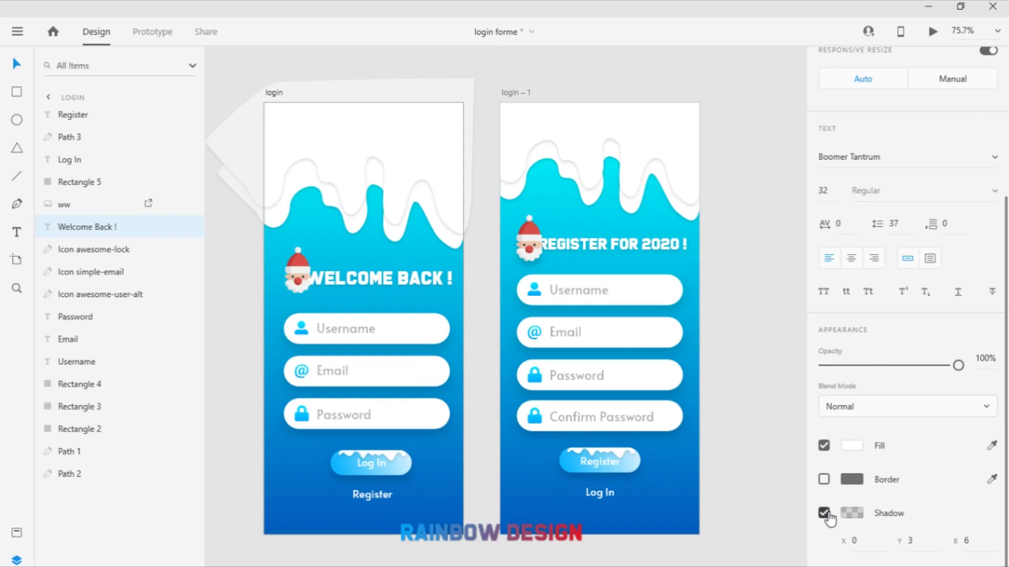
left_click(727, 264)
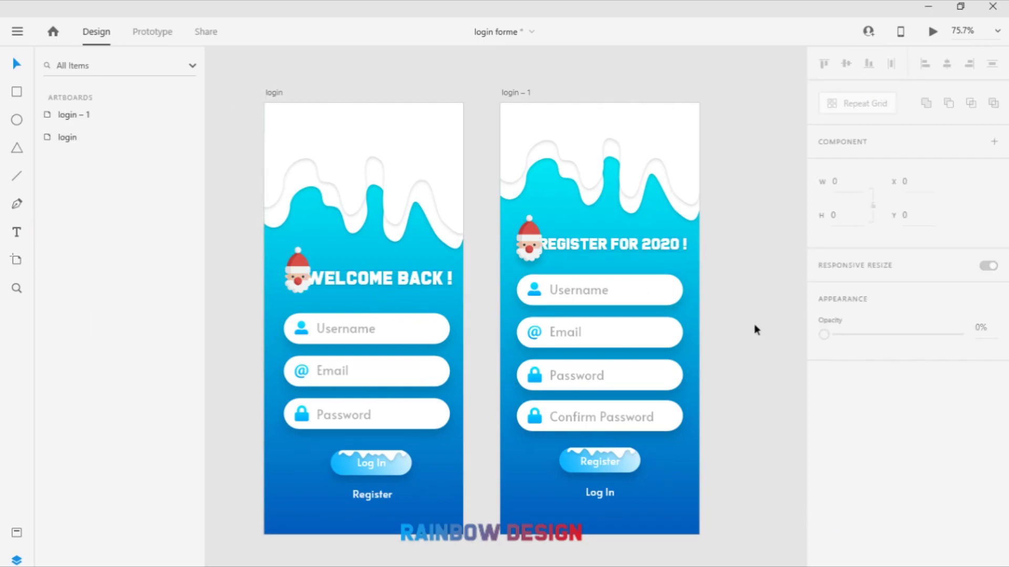
Switch to prototyping and link the "Register" text on the "login" artboard to the "login – 1" artboard
key("ctrl+Tab")
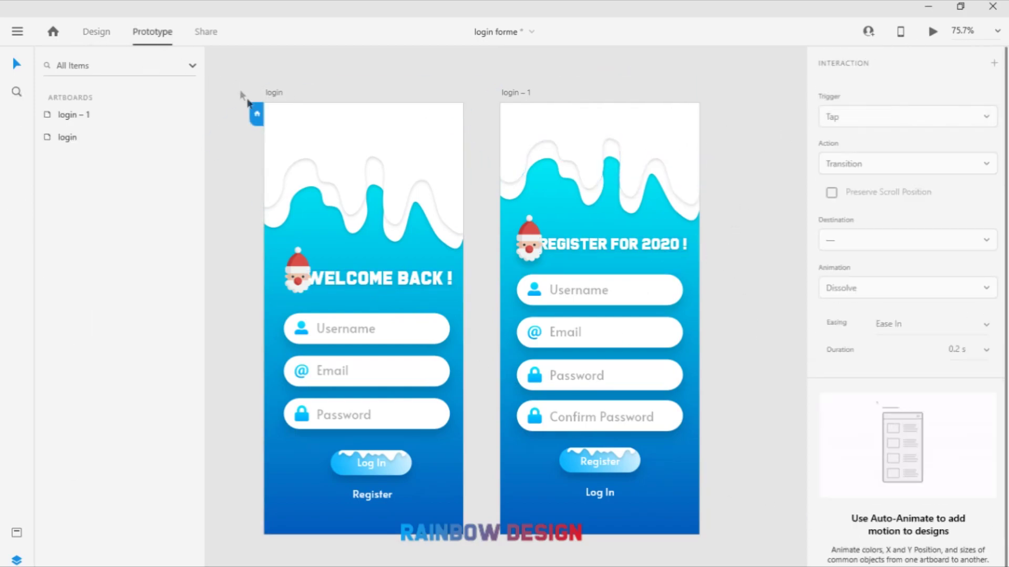
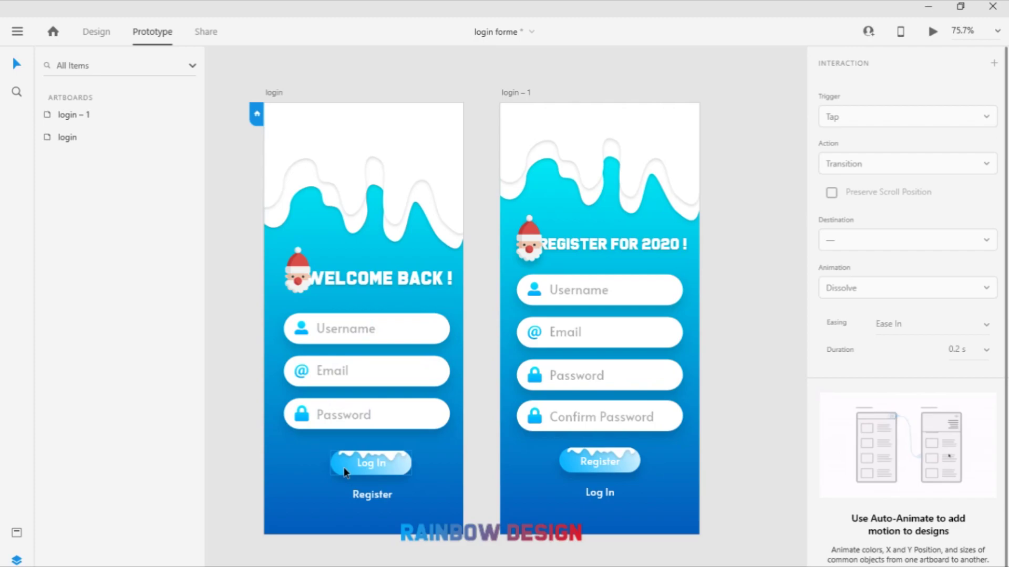
left_click(369, 496)
left_click_drag(392, 494, 532, 207)
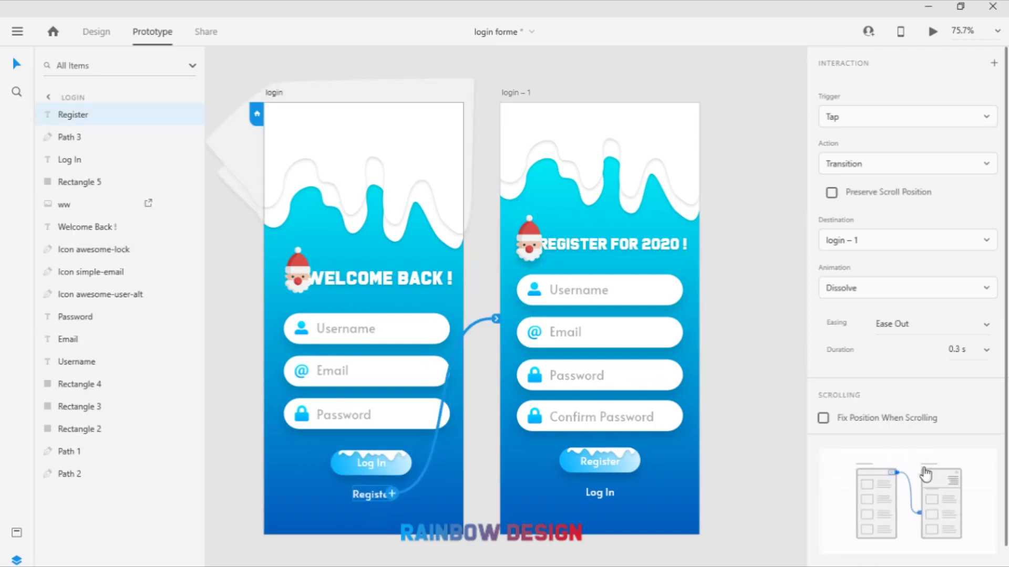
Set the "Register" link's action to Auto-Animate with a 0.4 s duration
left_click(873, 169)
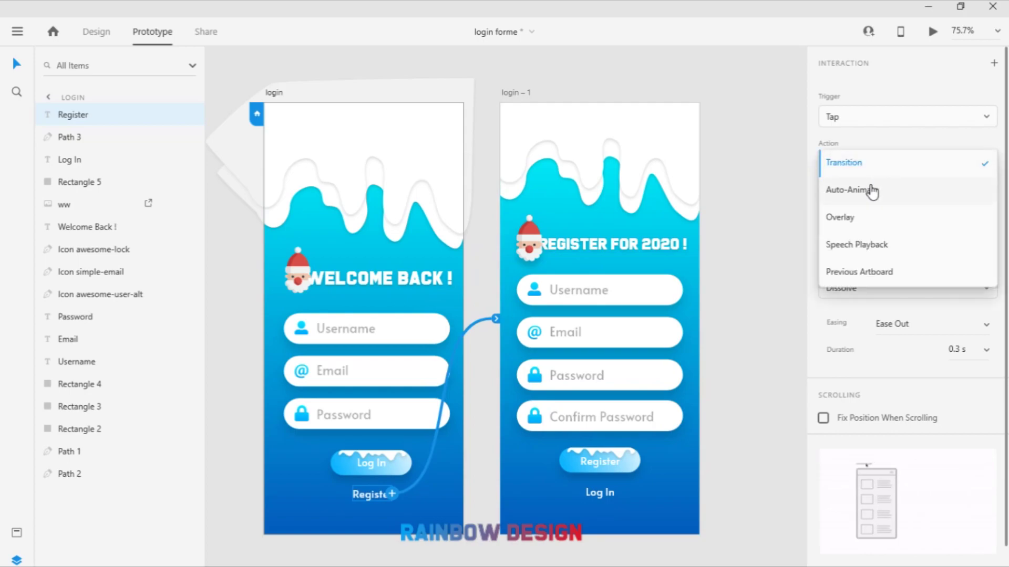
left_click(872, 190)
left_click(867, 210)
left_click(863, 213)
left_click(976, 275)
left_click(972, 242)
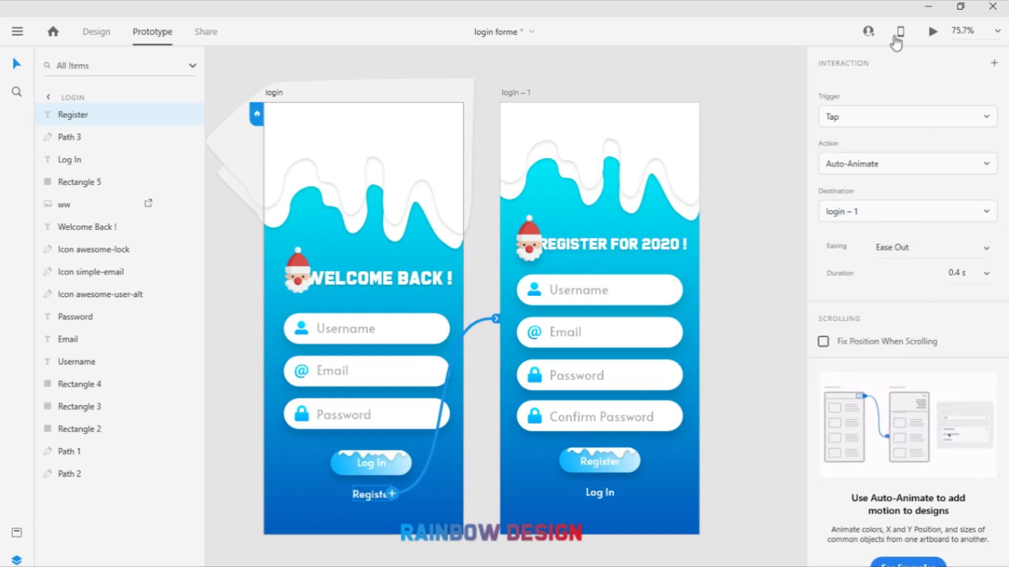
Preview the prototype and test the transition from the login screen's "Register" link, then close the preview
left_click(926, 35)
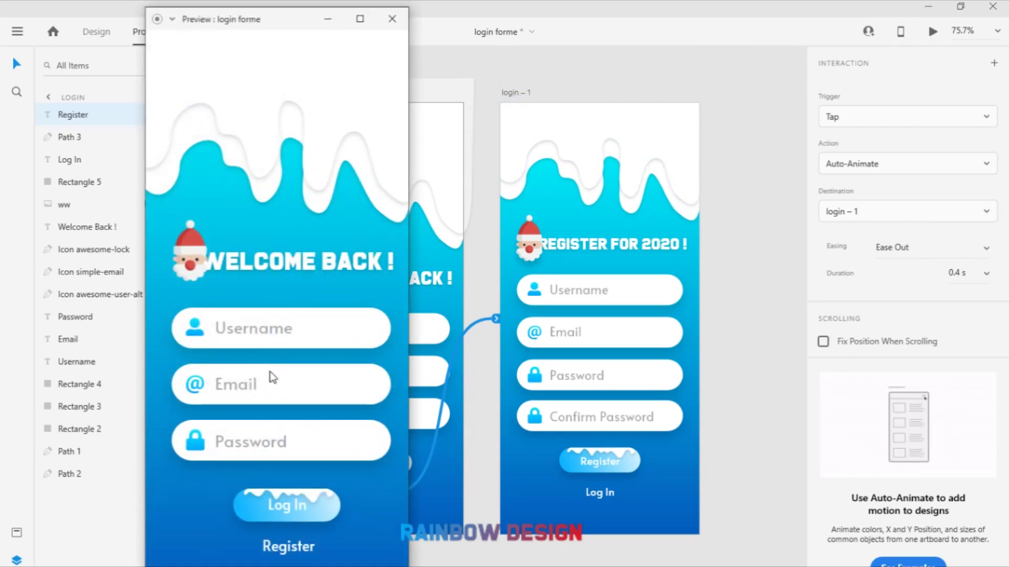
left_click(284, 551)
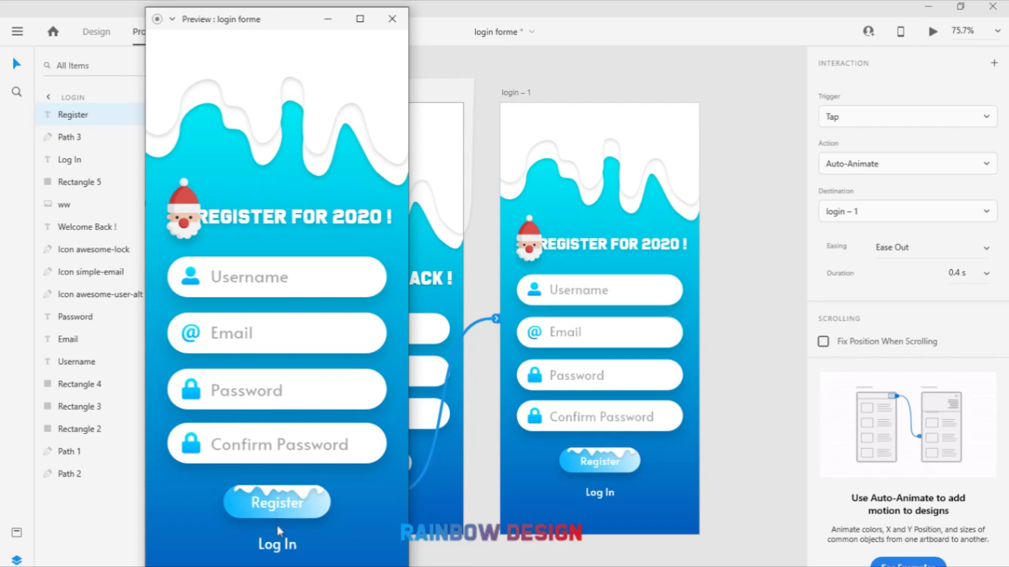
left_click(392, 18)
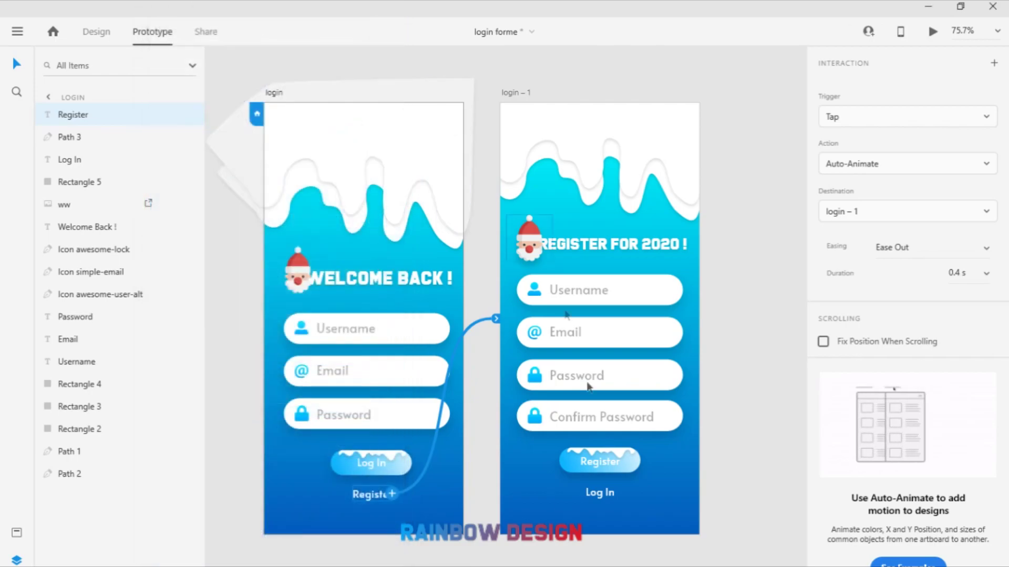
Link the "Log In" text on "login – 1" to the "login" artboard using Auto-Animate with Ease In easing
left_click(608, 494)
left_click_drag(616, 492, 470, 188)
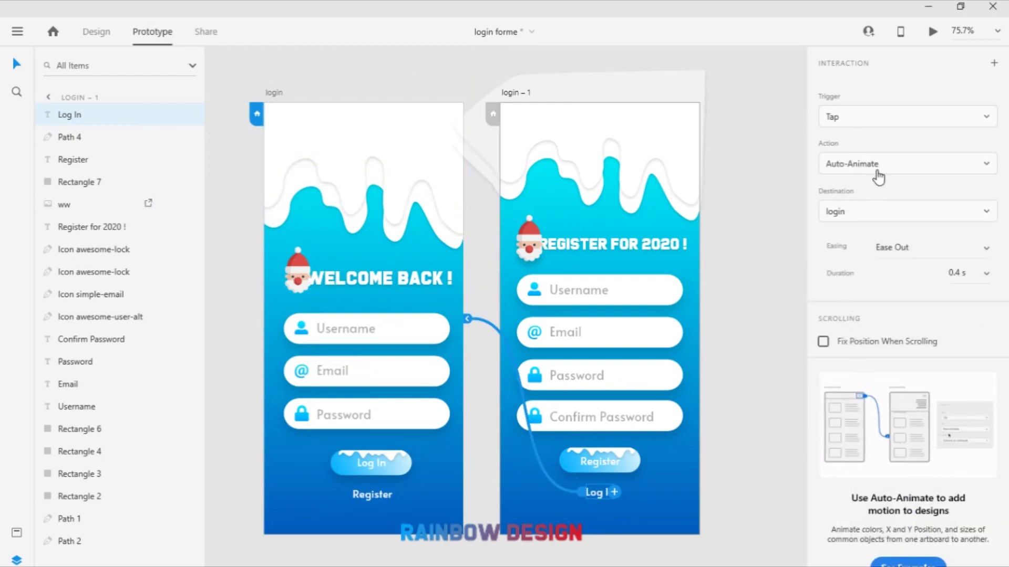
left_click(985, 249)
left_click(971, 272)
Preview the prototype from the register screen and test the "Log In" and "Register" links repeatedly, then close the preview
left_click(933, 38)
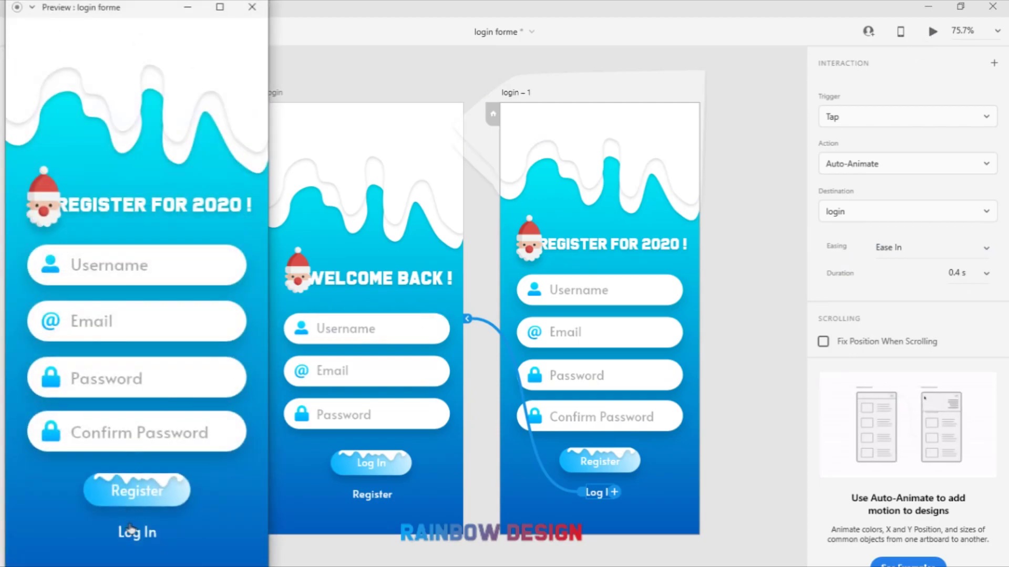
left_click(135, 533)
left_click(138, 536)
left_click(140, 538)
left_click(139, 537)
left_click(139, 537)
left_click(139, 538)
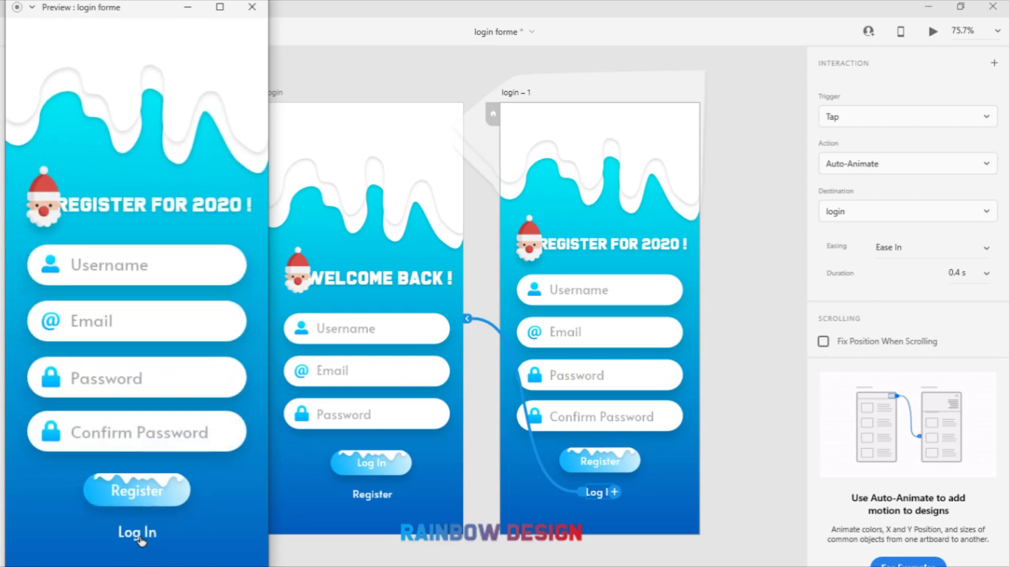
left_click(252, 7)
Return to design editing and shift the form fields, "Log In" button and "Register" text on "login" slightly left
left_click_drag(397, 494, 280, 309)
left_click(102, 37)
left_click_drag(346, 332, 342, 328)
left_click_drag(413, 506, 361, 462)
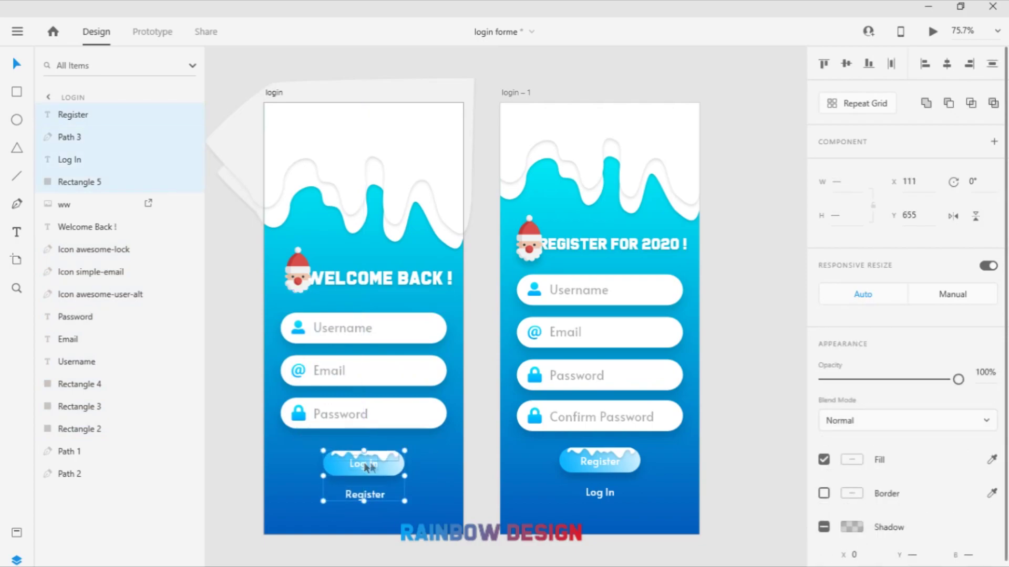
Try to reposition the form fields and button group on the "login – 1" artboard
left_click(650, 517)
left_click_drag(650, 517, 591, 461)
left_click(516, 282)
left_click(543, 302)
left_click_drag(547, 310, 689, 436)
left_click(671, 271)
Undo the last position changes made on the "login – 1" artboard
key("ctrl+z")
key("ctrl+z")
key("ctrl+z")
key("ctrl+z")
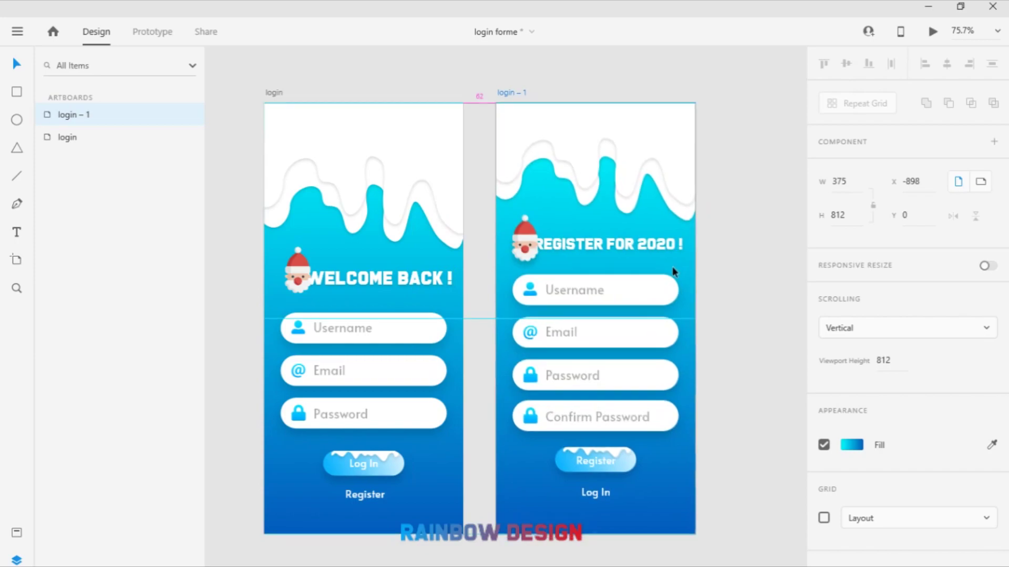
key("ctrl+z")
key("ctrl+z")
key("ctrl+z")
key("ctrl+z")
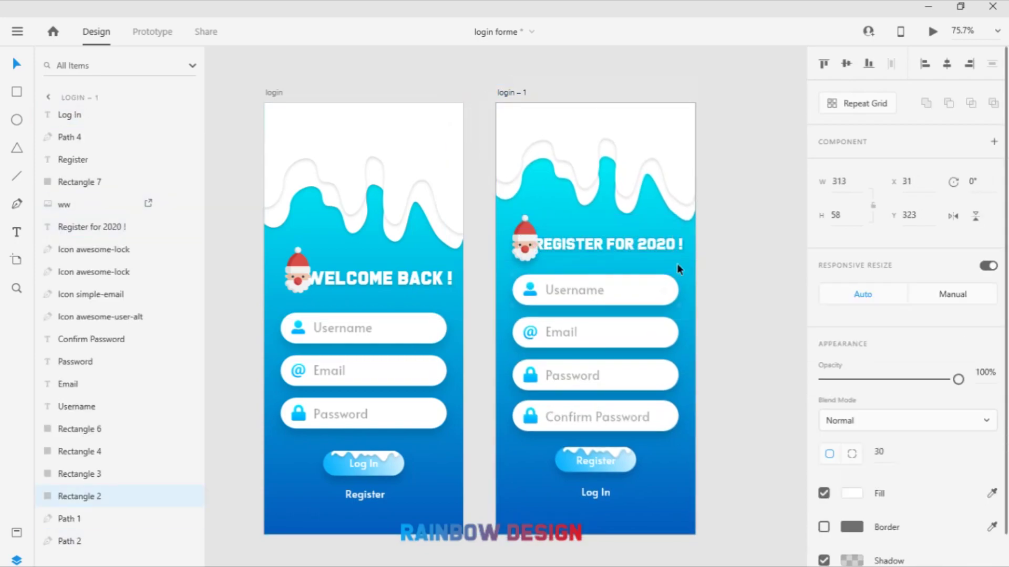
Move the Santa image and "Register for 2020 !" heading on "login – 1" slightly up together
left_click(519, 246, "shift")
left_click_drag(571, 251, 568, 238)
left_click(754, 325)
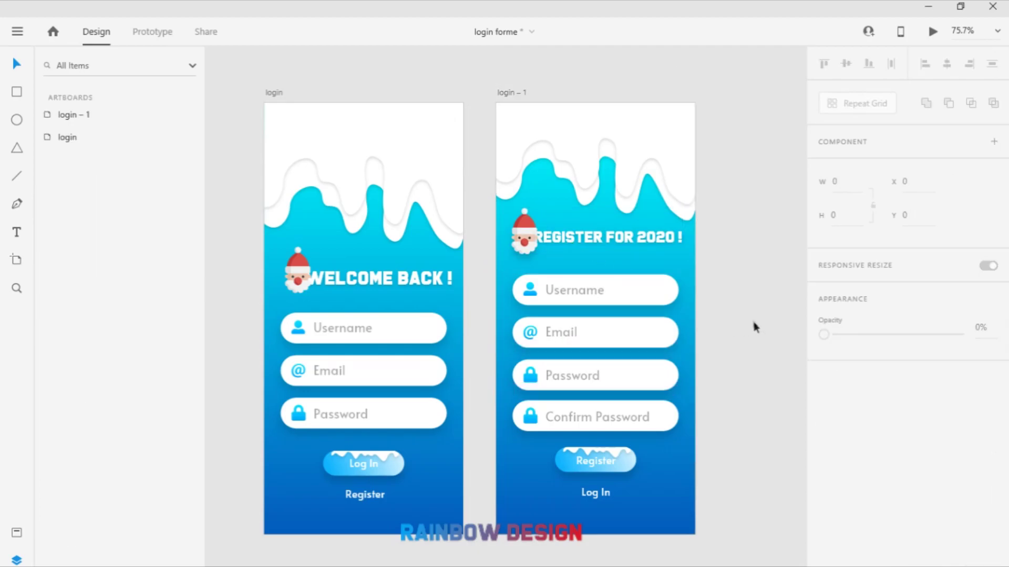
Preview the finished prototype from the login screen and test both links between login and register, then close the preview
left_click(933, 37)
left_click(360, 19)
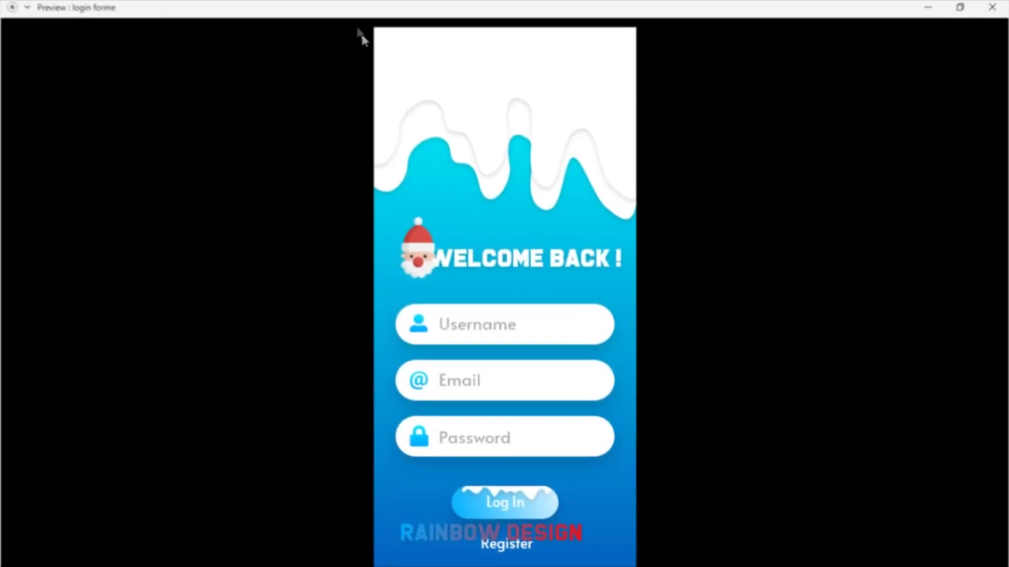
left_click(959, 7)
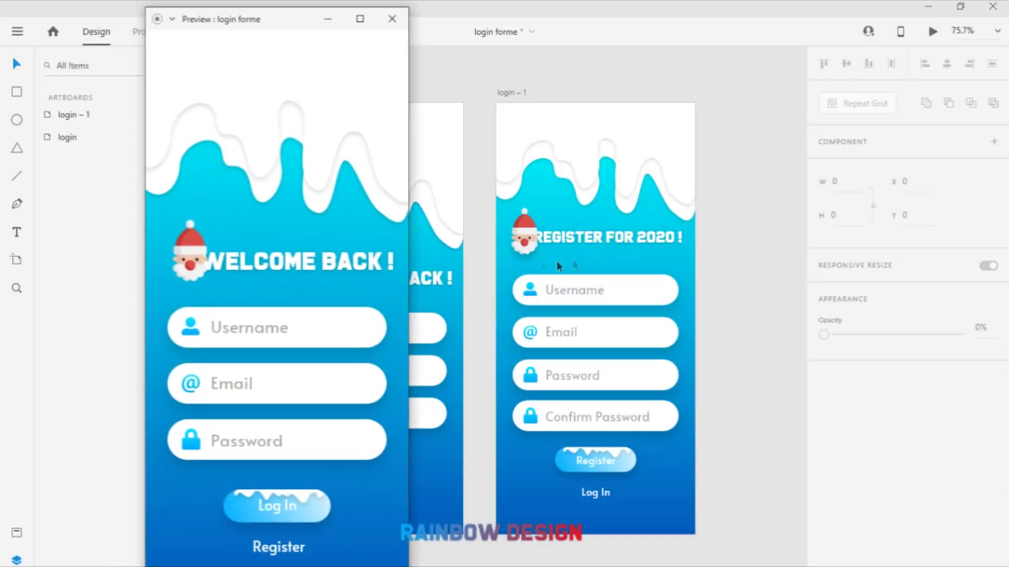
left_click(276, 549)
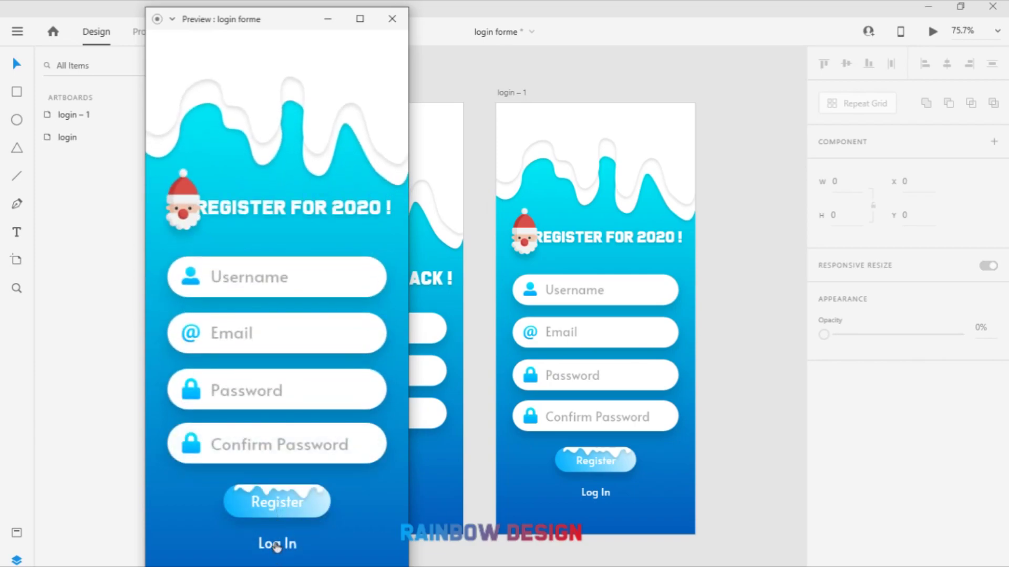
left_click(275, 546)
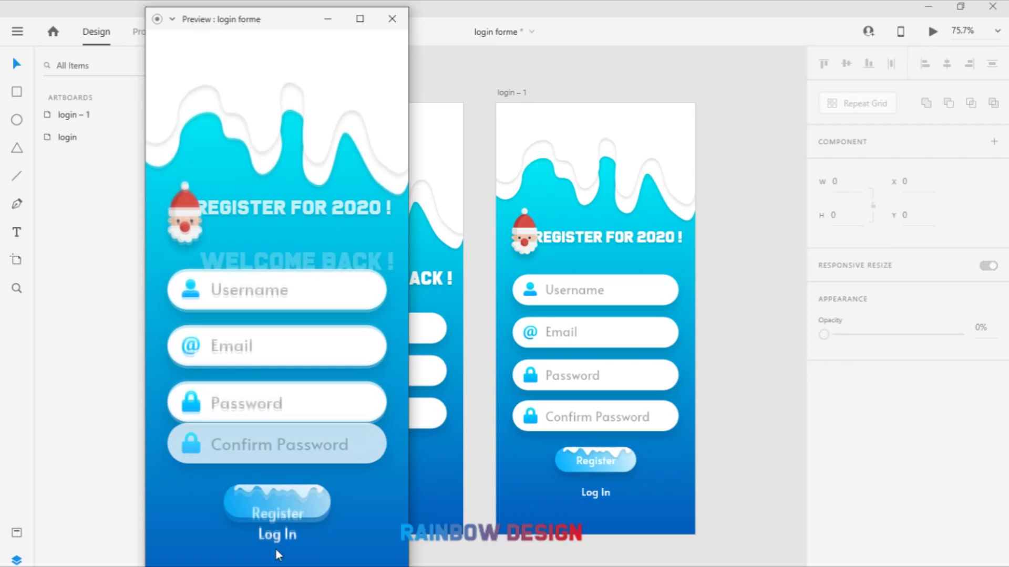
left_click(281, 549)
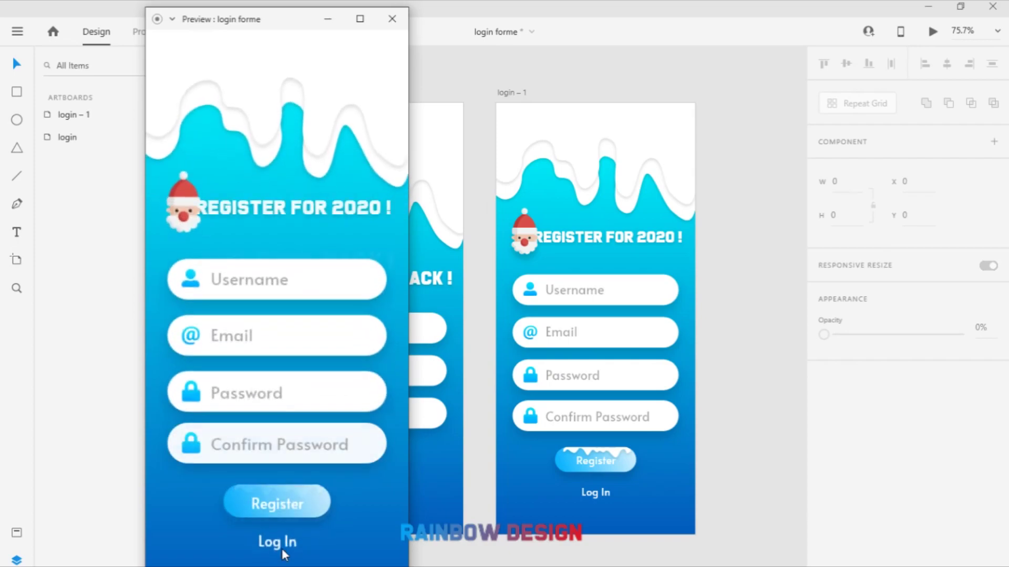
left_click(282, 547)
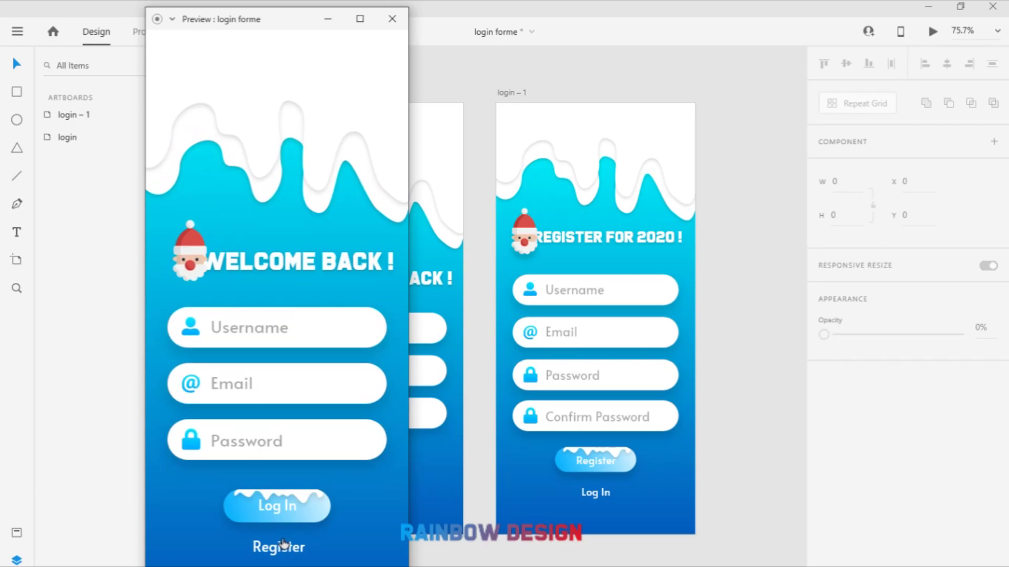
left_click(390, 16)
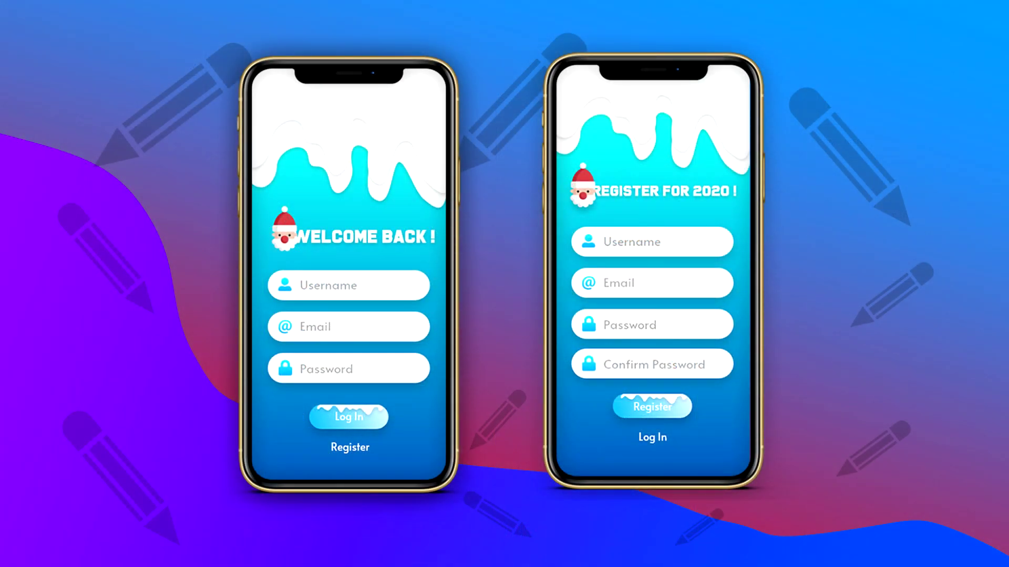